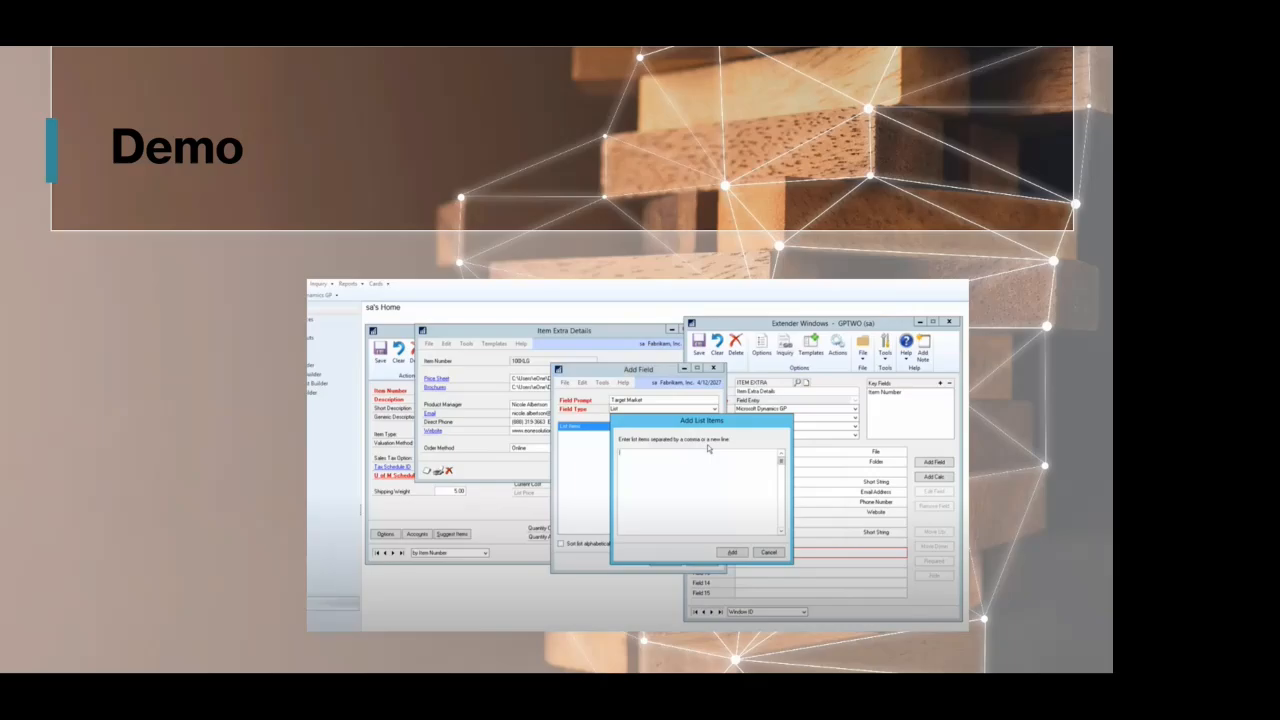
# Switch to Microsoft Dynamics GP and open the Extender resource window.
pyautogui.hotkey('alt', 'Tab')
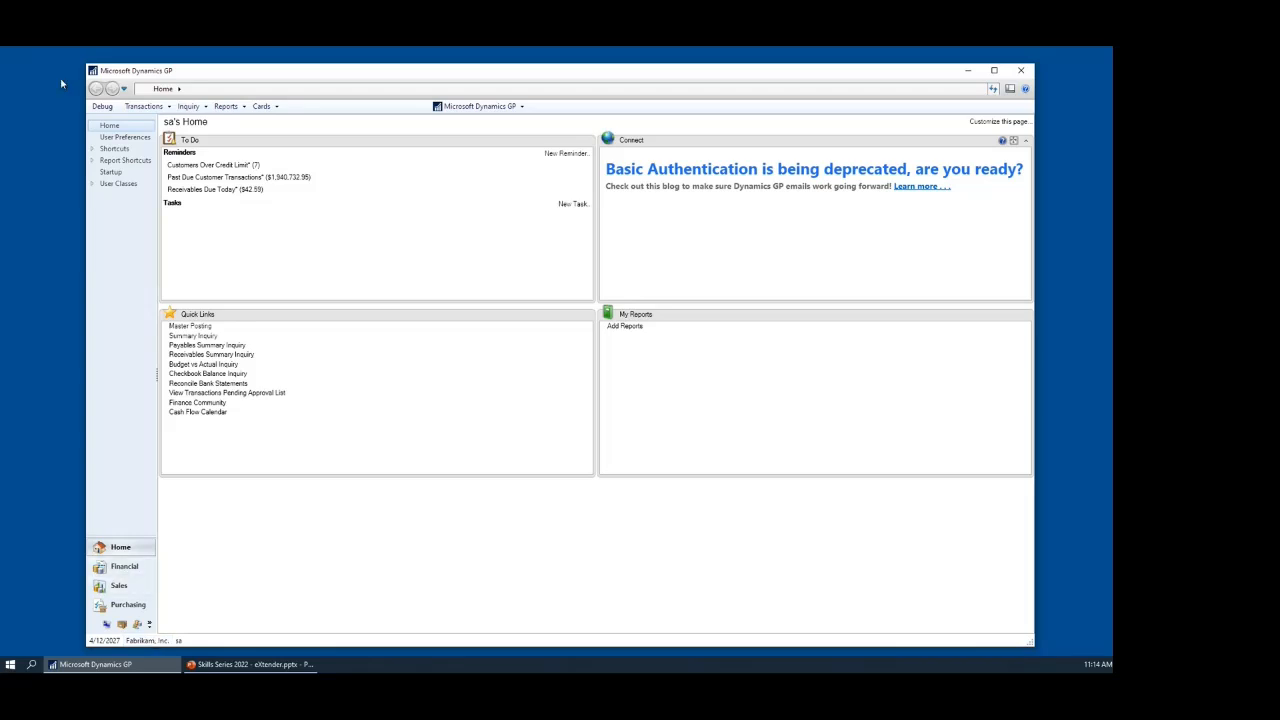
pyautogui.click(497, 110)
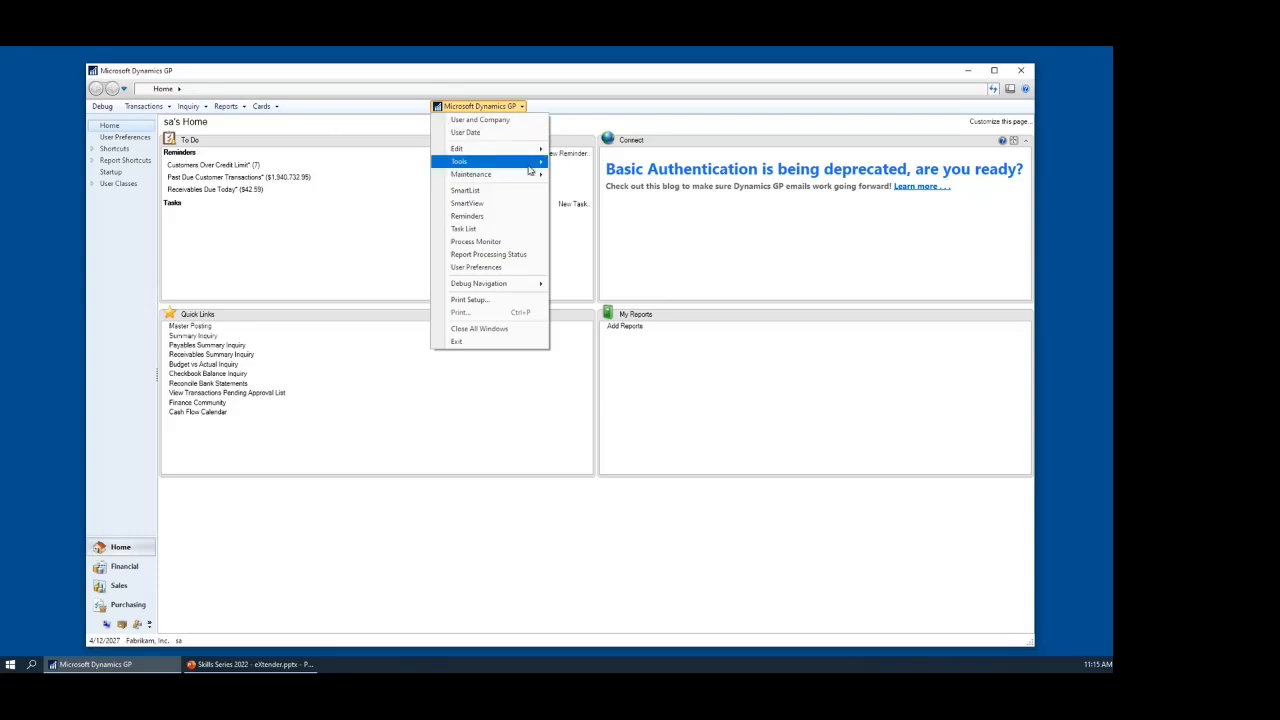
pyautogui.moveTo(531, 165)
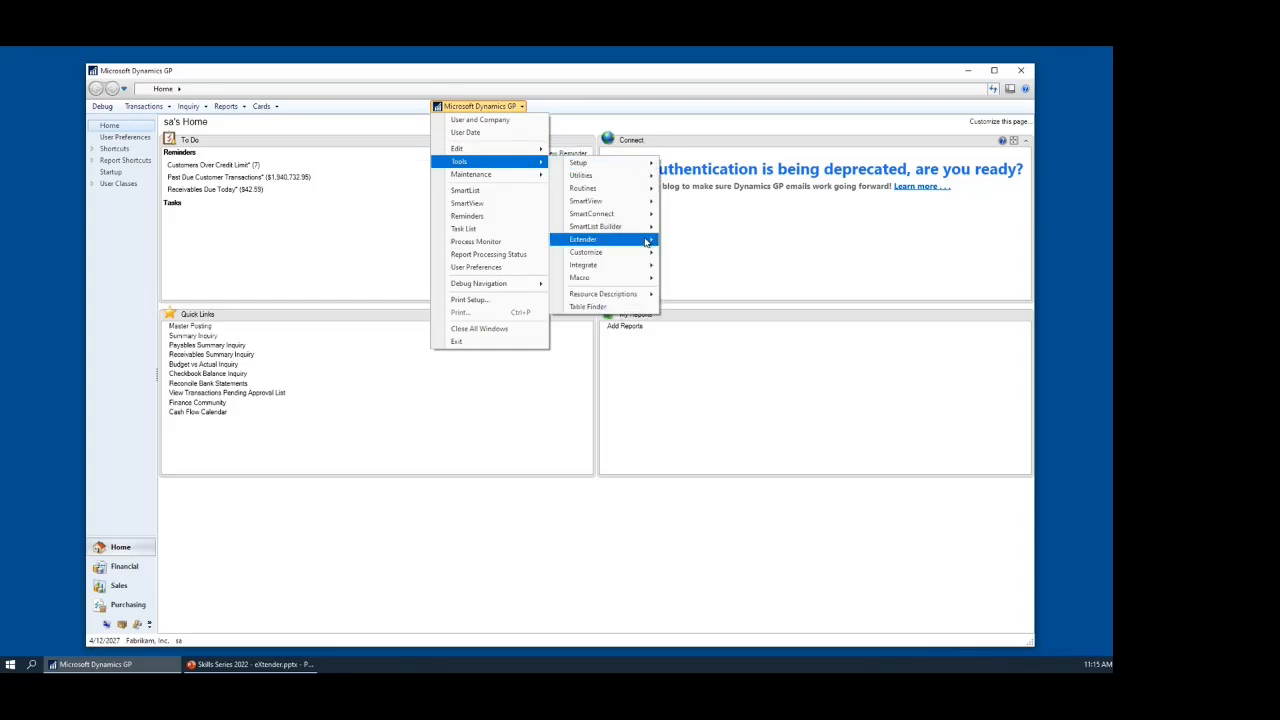
pyautogui.moveTo(644, 244)
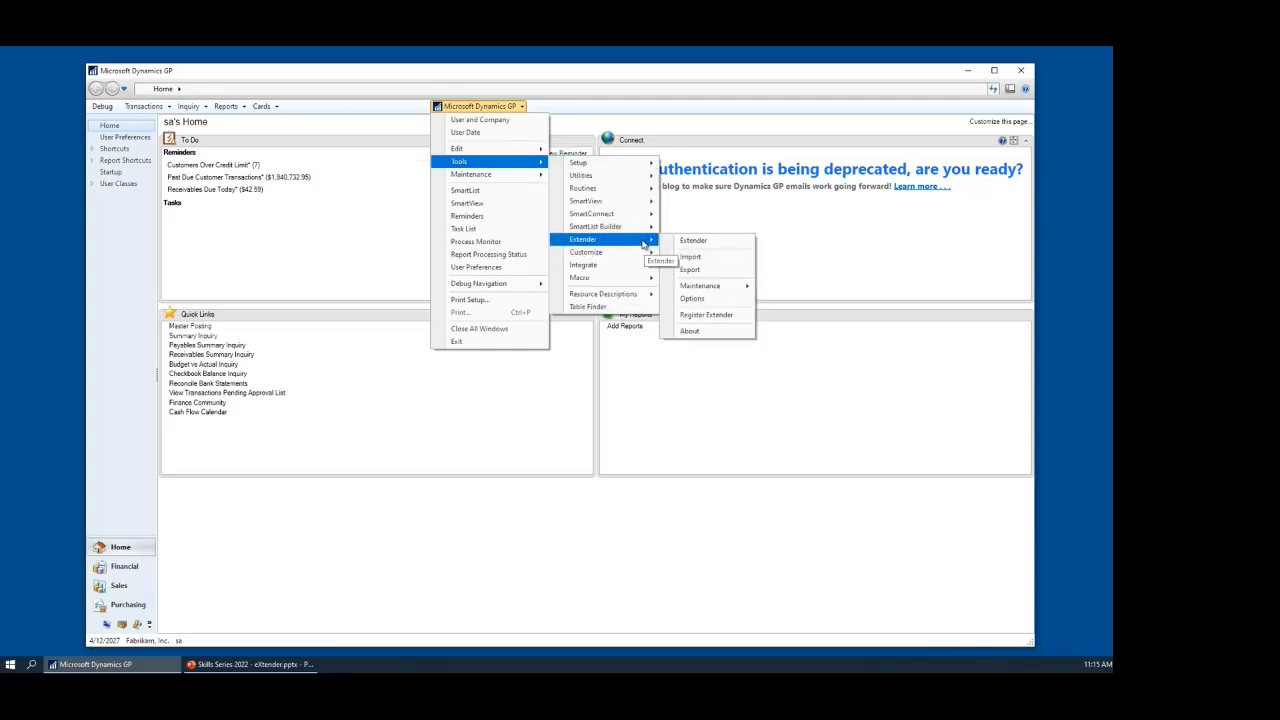
pyautogui.click(716, 243)
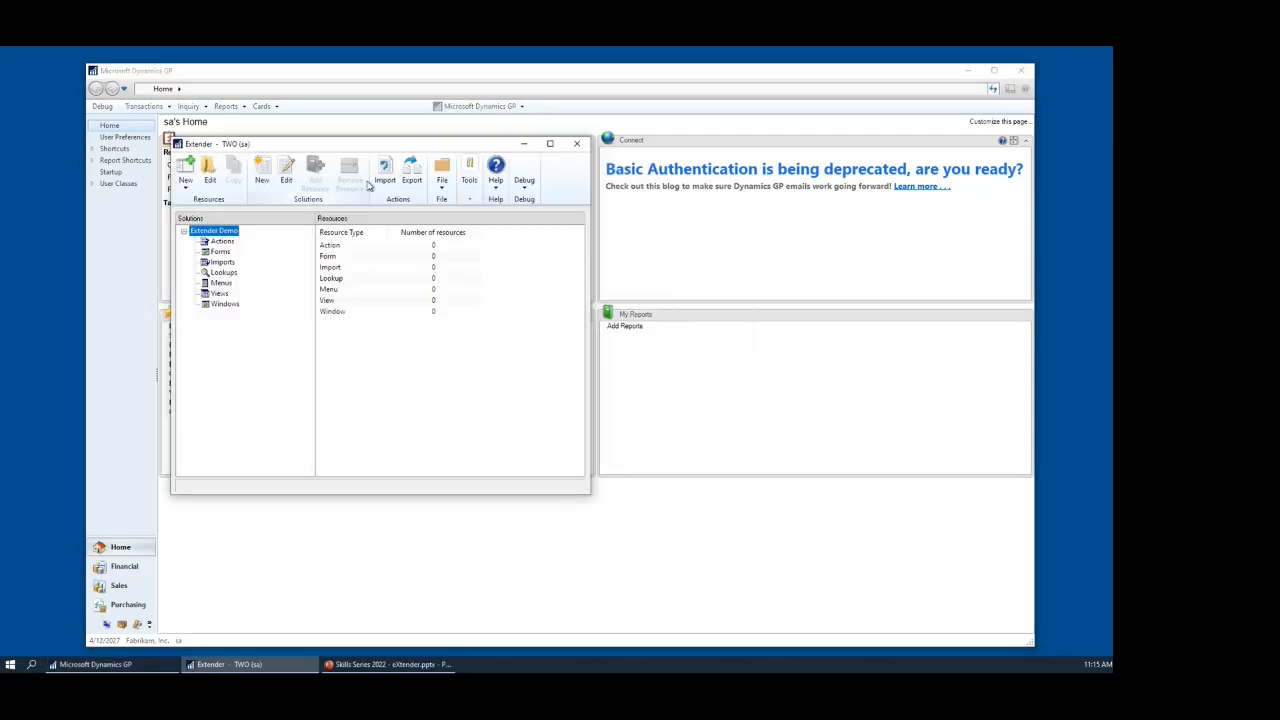
pyautogui.moveTo(330, 145); pyautogui.dragTo(301, 138)
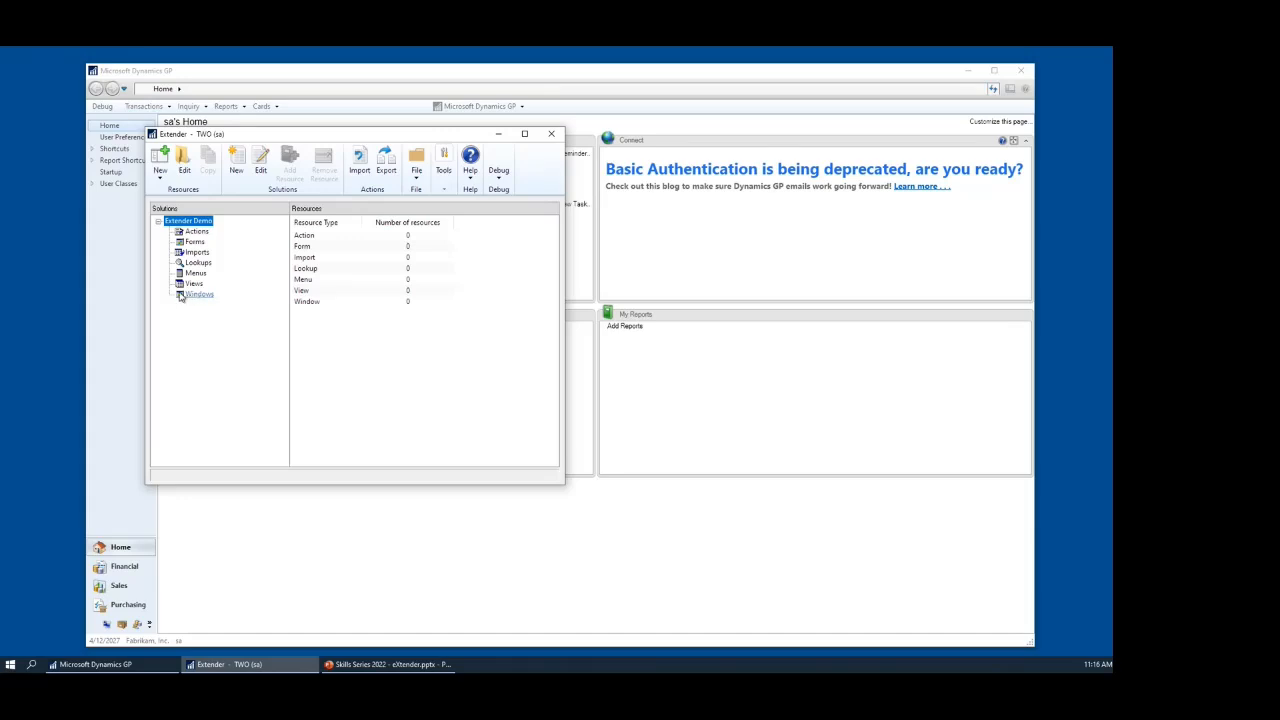
# View the first employee record in the payroll Employee Maintenance card, and close the card when finished.
pyautogui.click(368, 80)
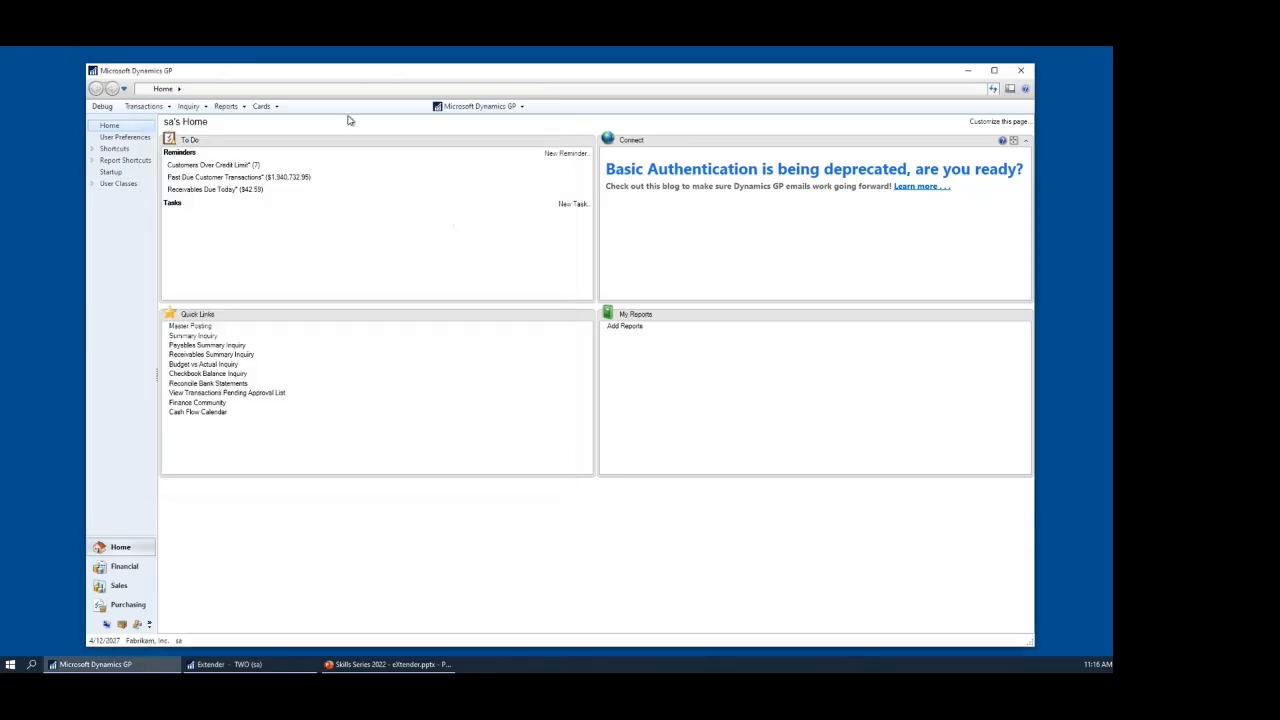
pyautogui.click(261, 106)
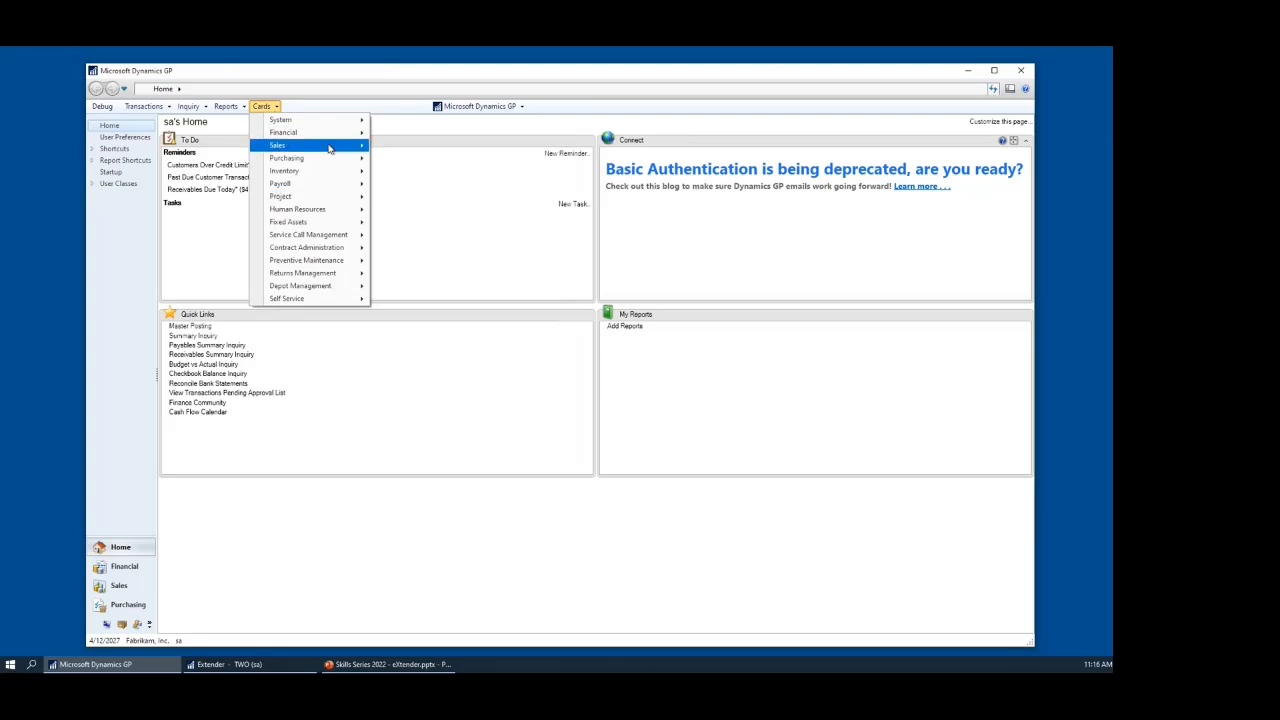
pyautogui.moveTo(335, 184)
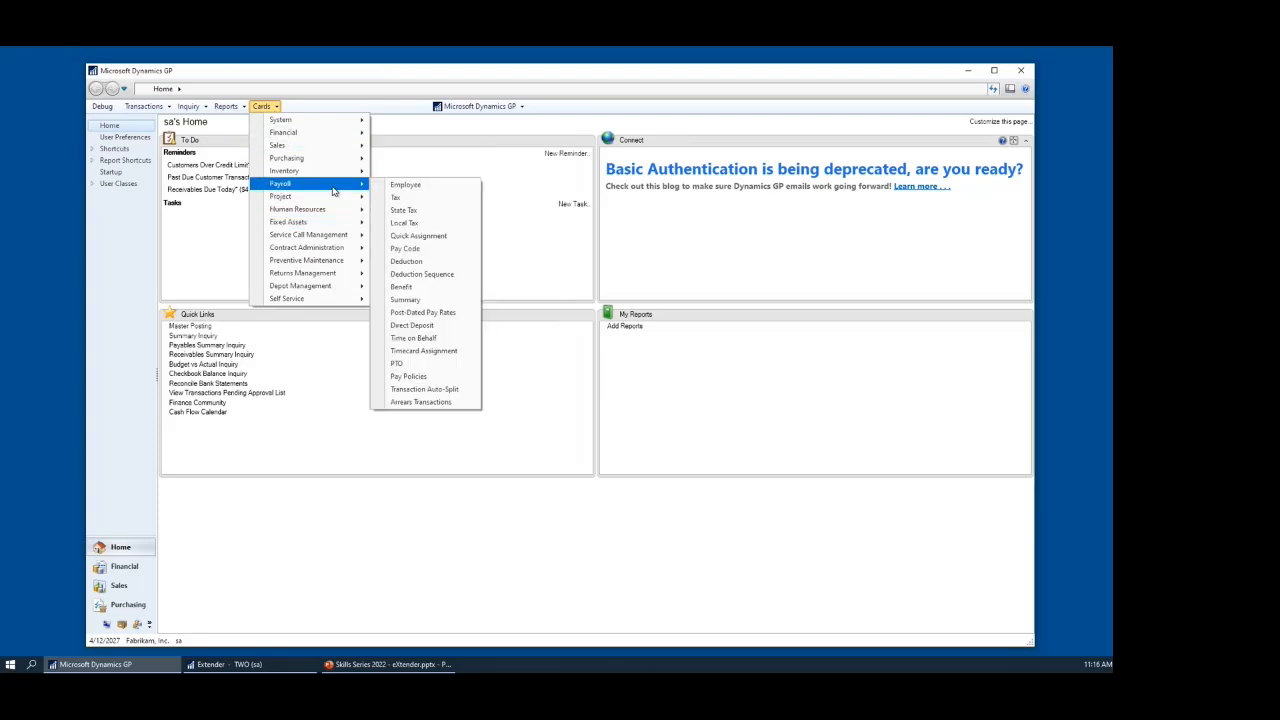
pyautogui.click(437, 187)
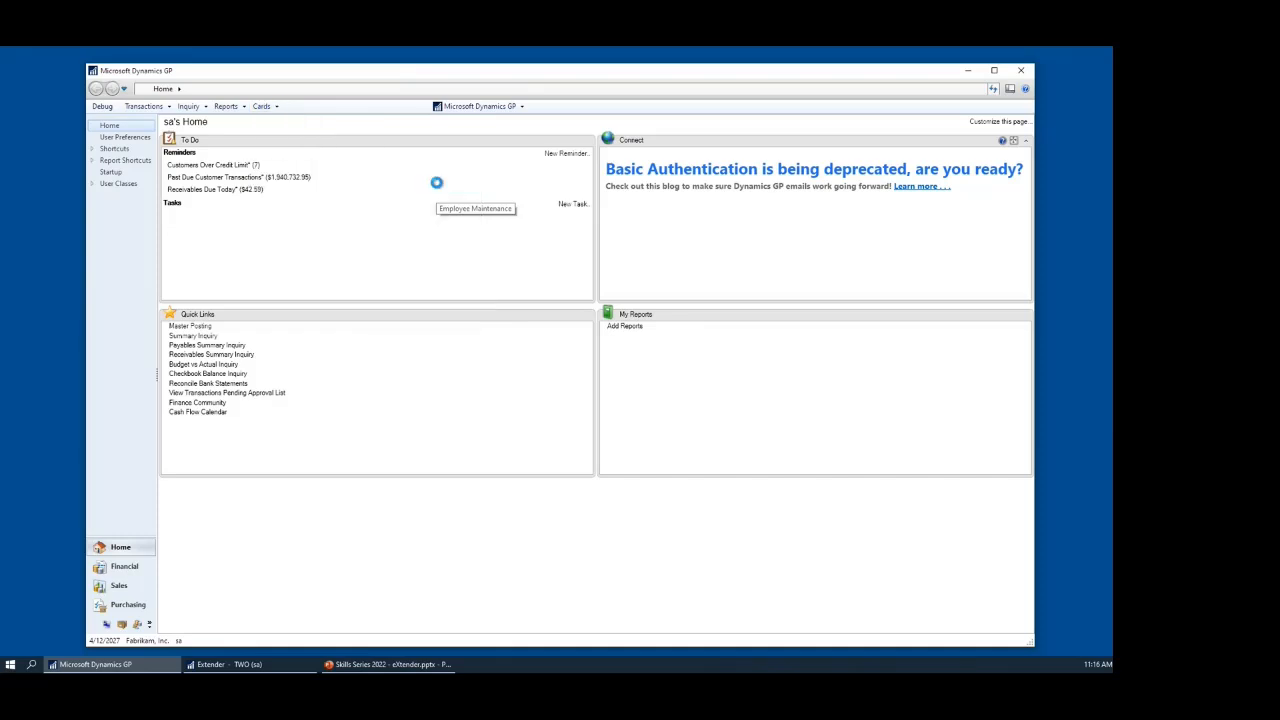
pyautogui.moveTo(338, 143); pyautogui.dragTo(380, 148)
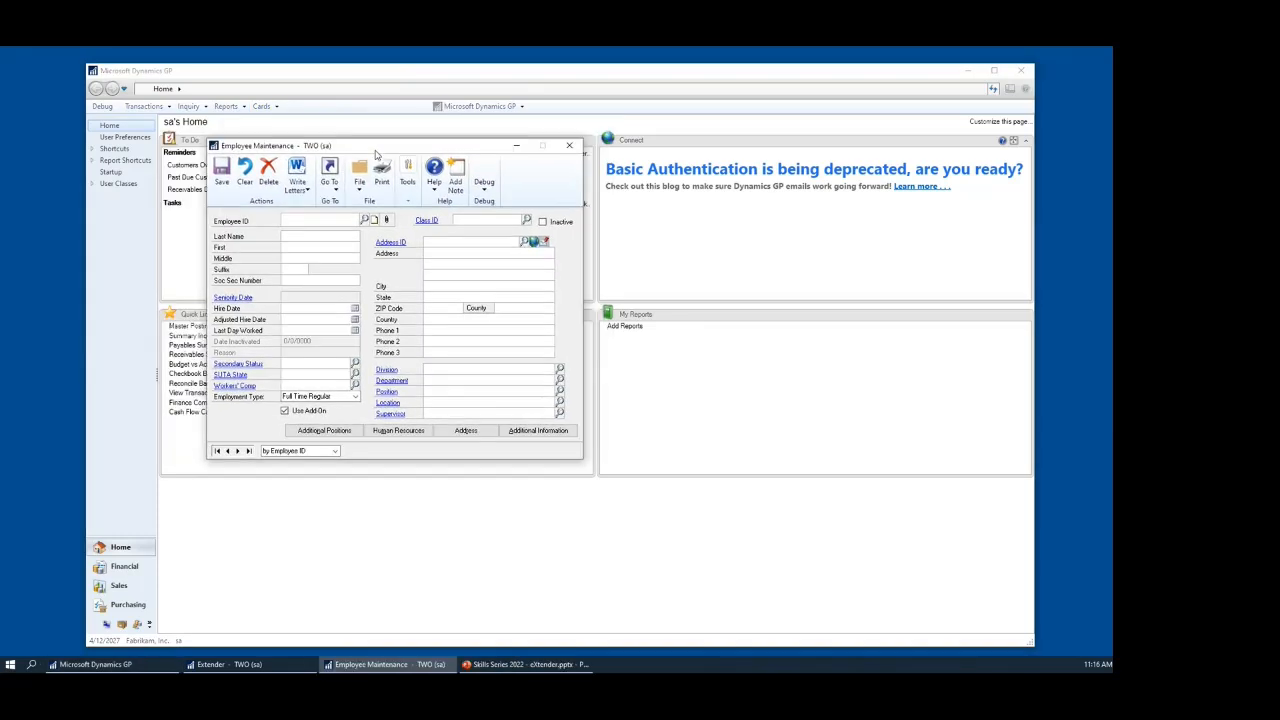
pyautogui.click(216, 450)
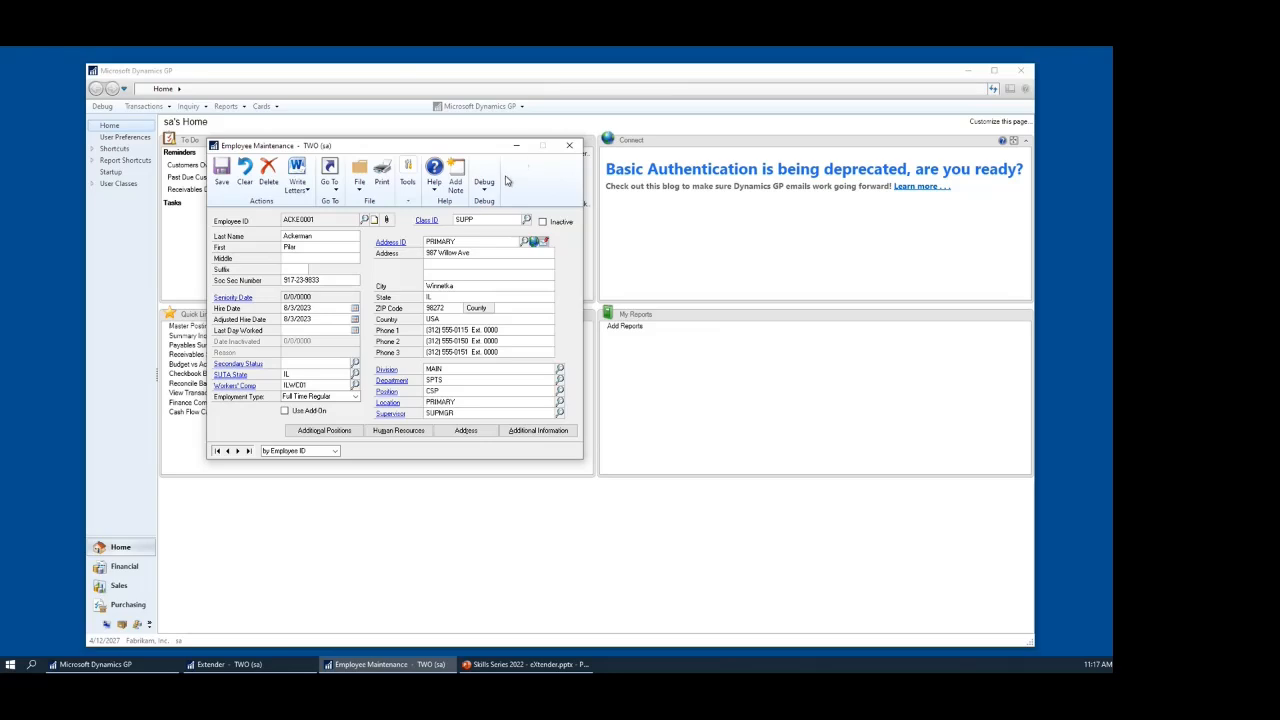
pyautogui.moveTo(466, 150); pyautogui.dragTo(753, 131)
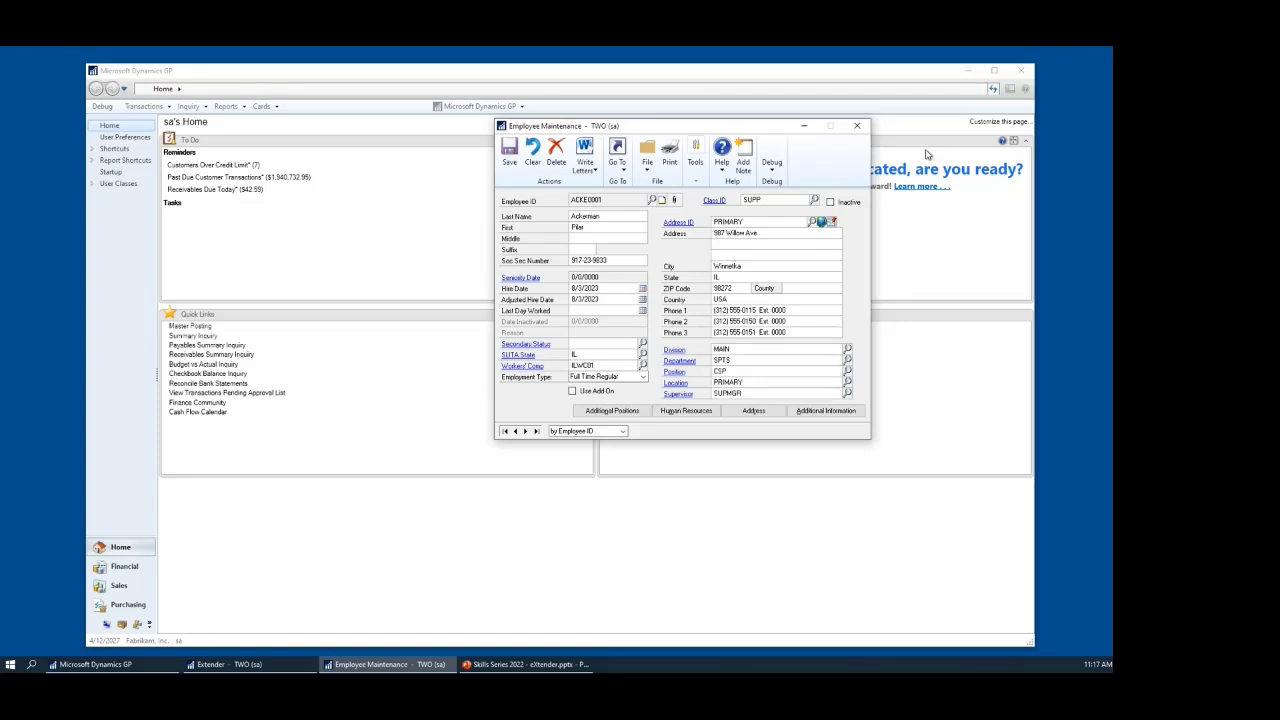
pyautogui.click(862, 128)
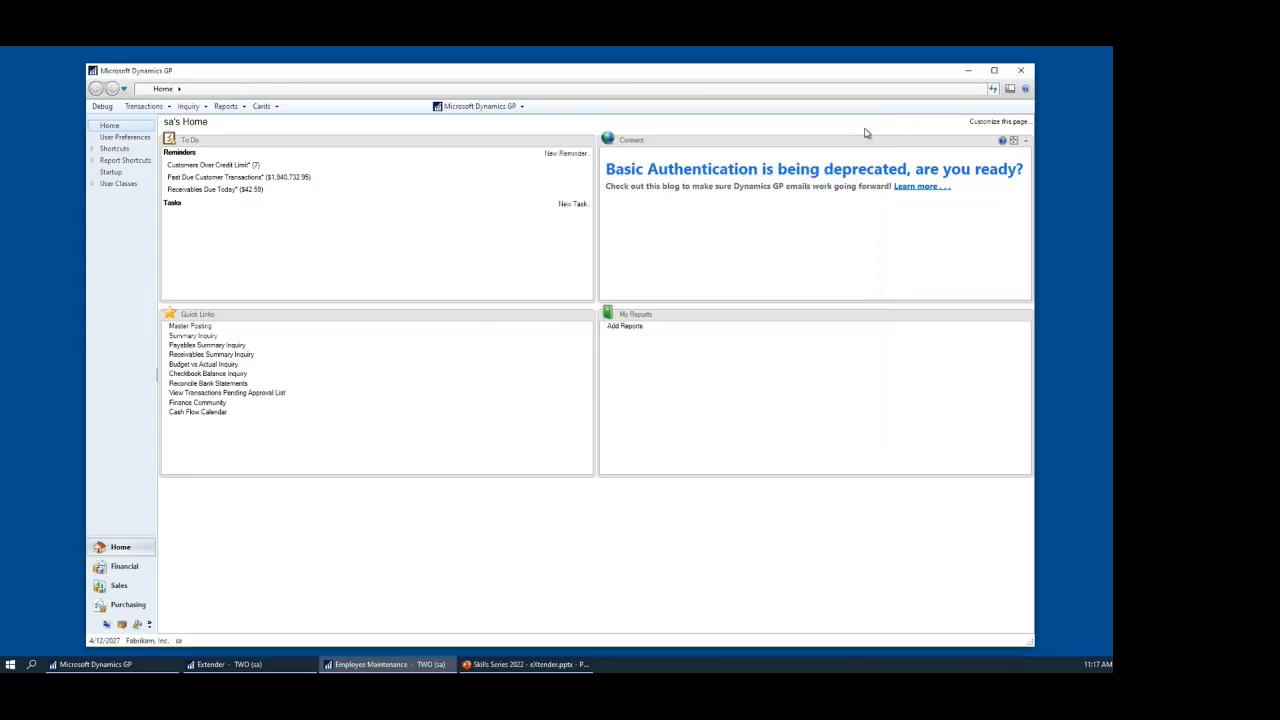
# Create a new Extender window resource with ID EMPL_DATA, description Extra Employee Data and window type Field Entry.
pyautogui.click(230, 665)
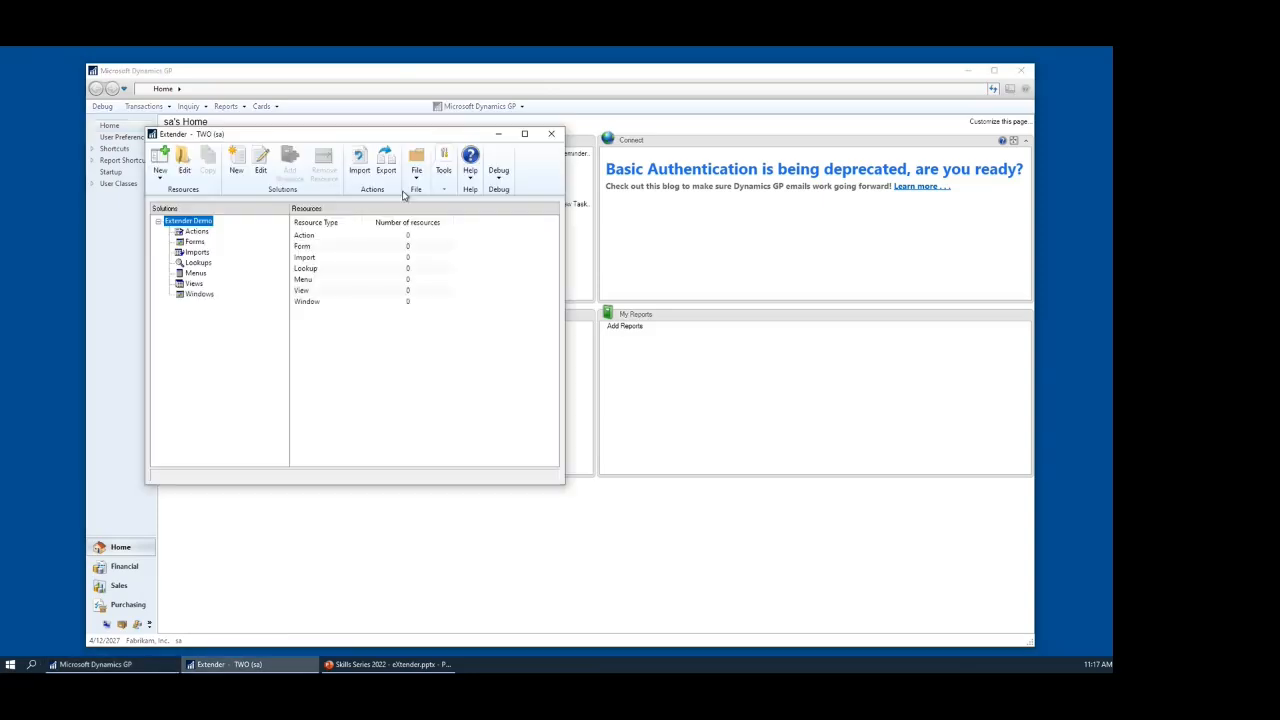
pyautogui.click(198, 294)
pyautogui.click(161, 170)
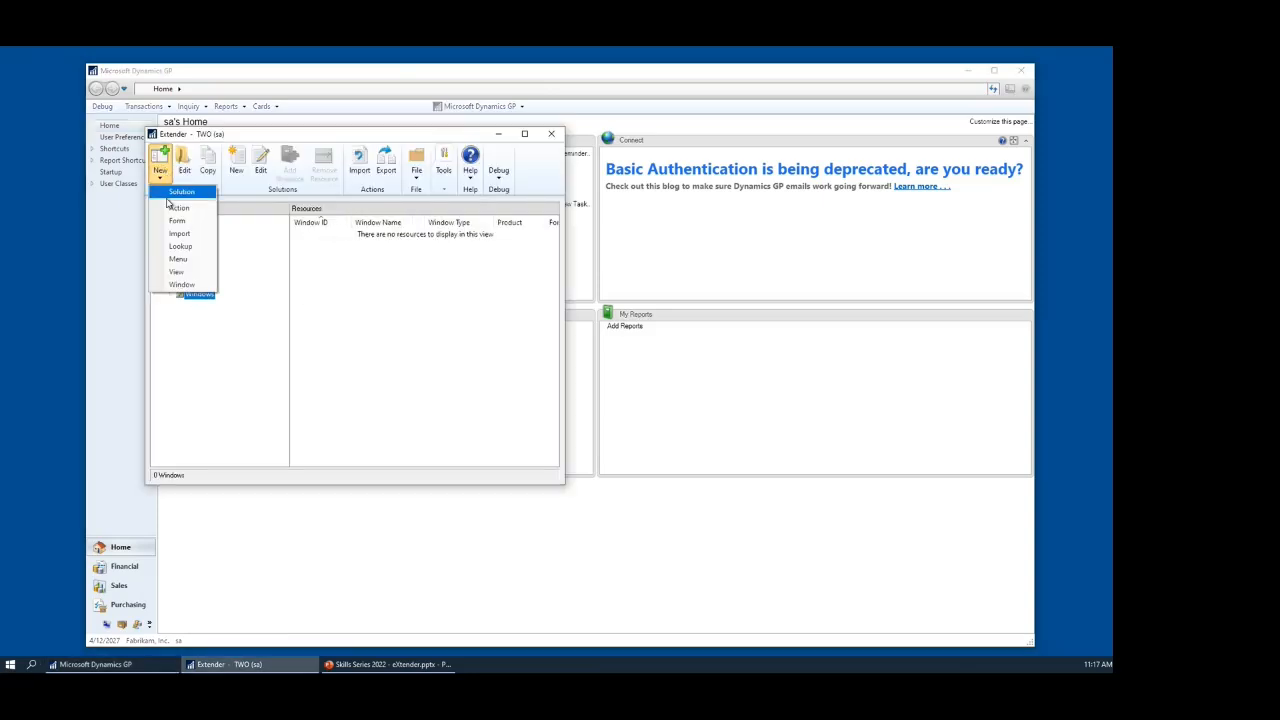
pyautogui.click(180, 287)
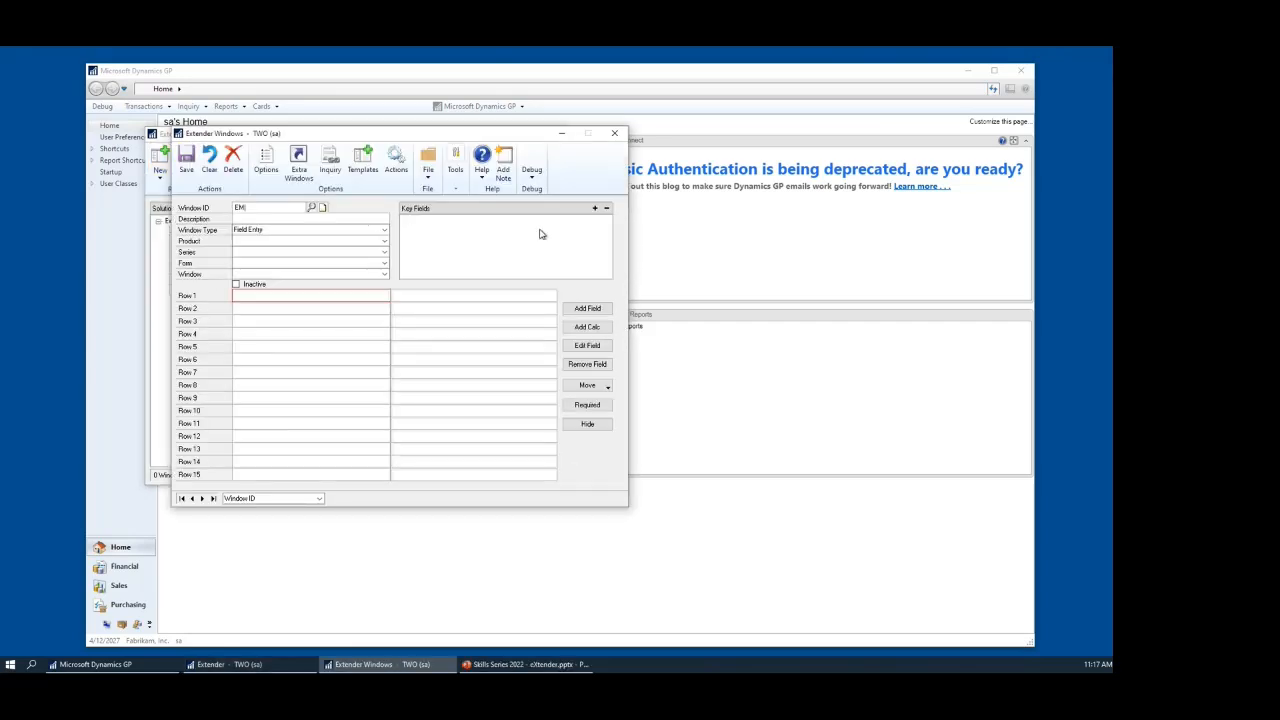
pyautogui.press('Tab')
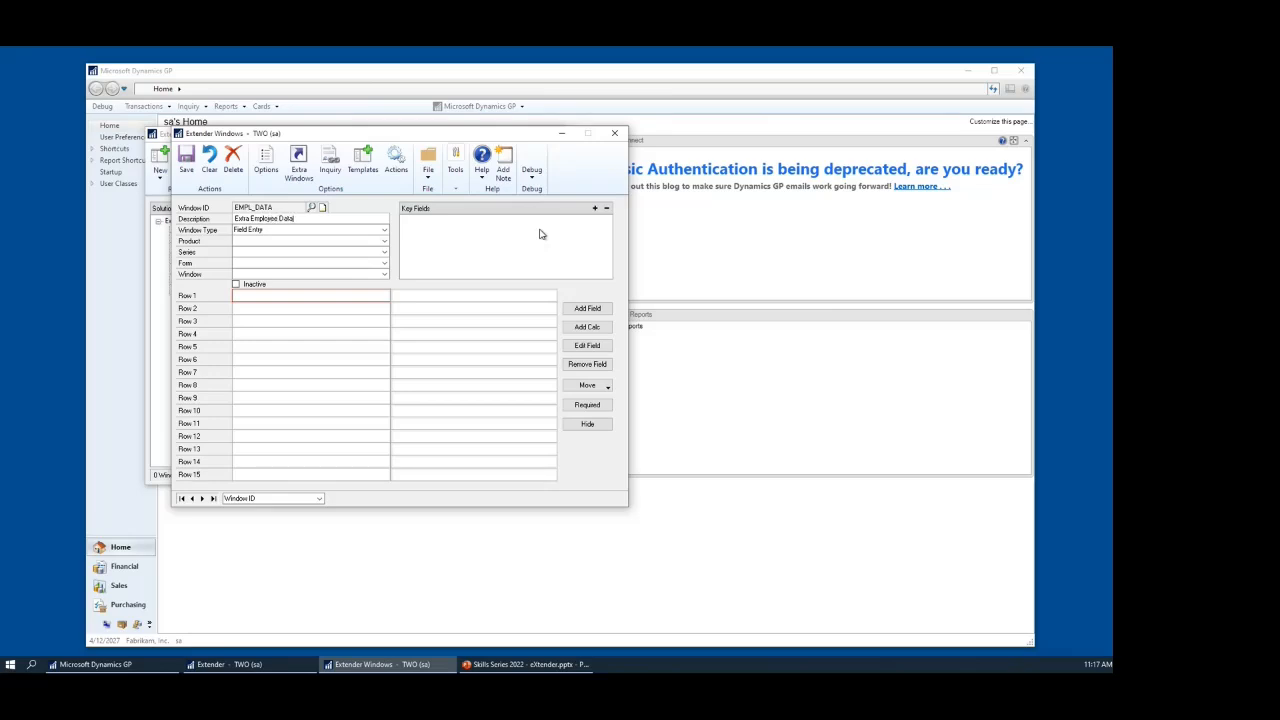
pyautogui.click(383, 230)
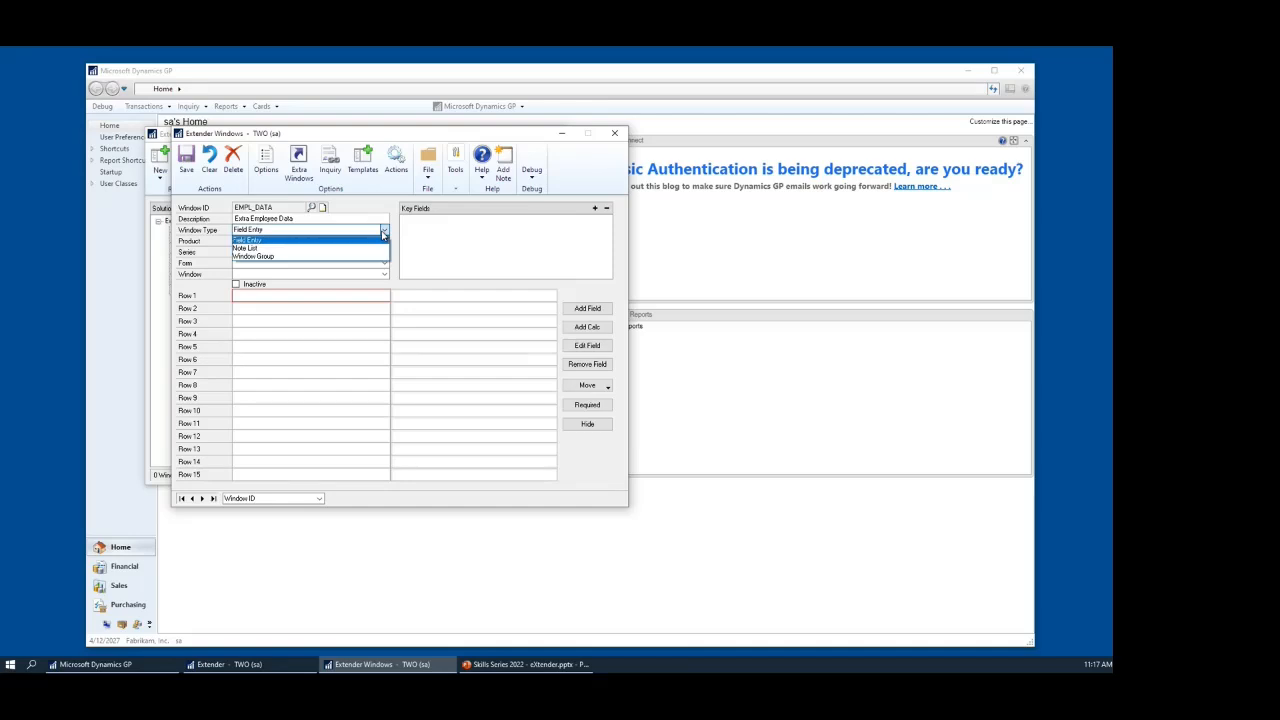
pyautogui.click(241, 239)
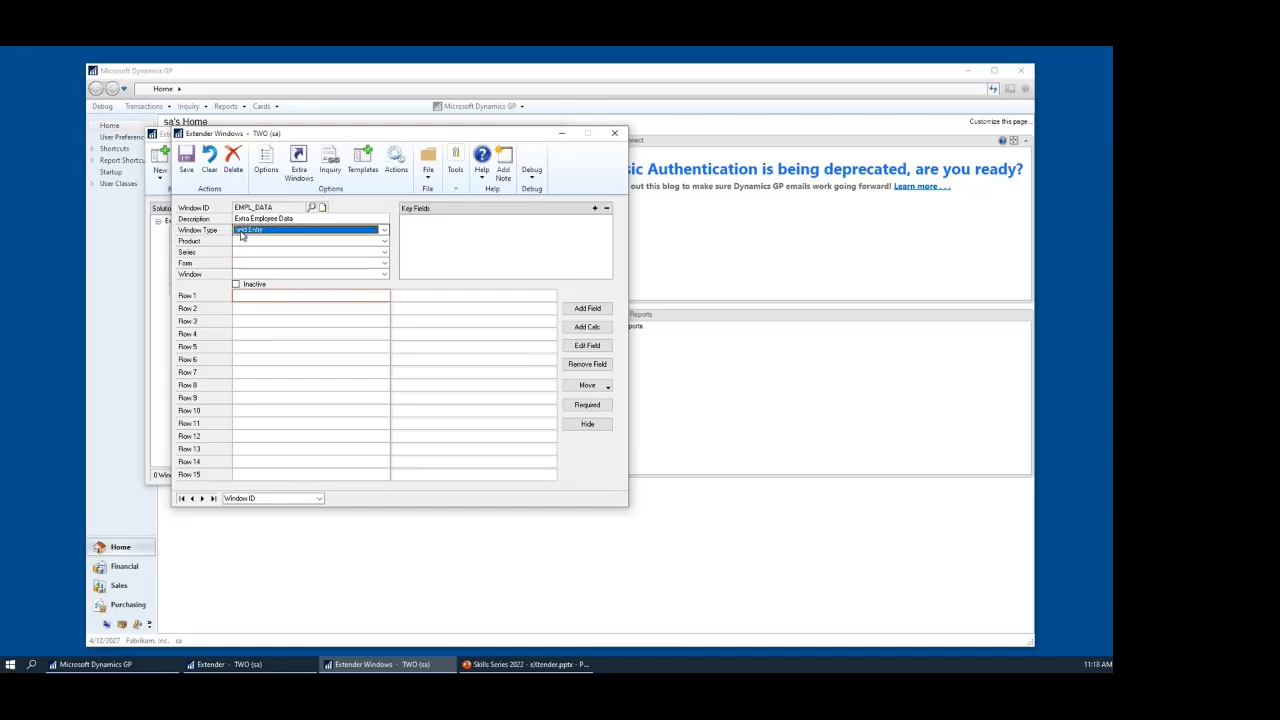
# Attach the Extender window to the Employee Maintenance form in the Payroll series of the Microsoft Dynamics GP product.
pyautogui.click(384, 241)
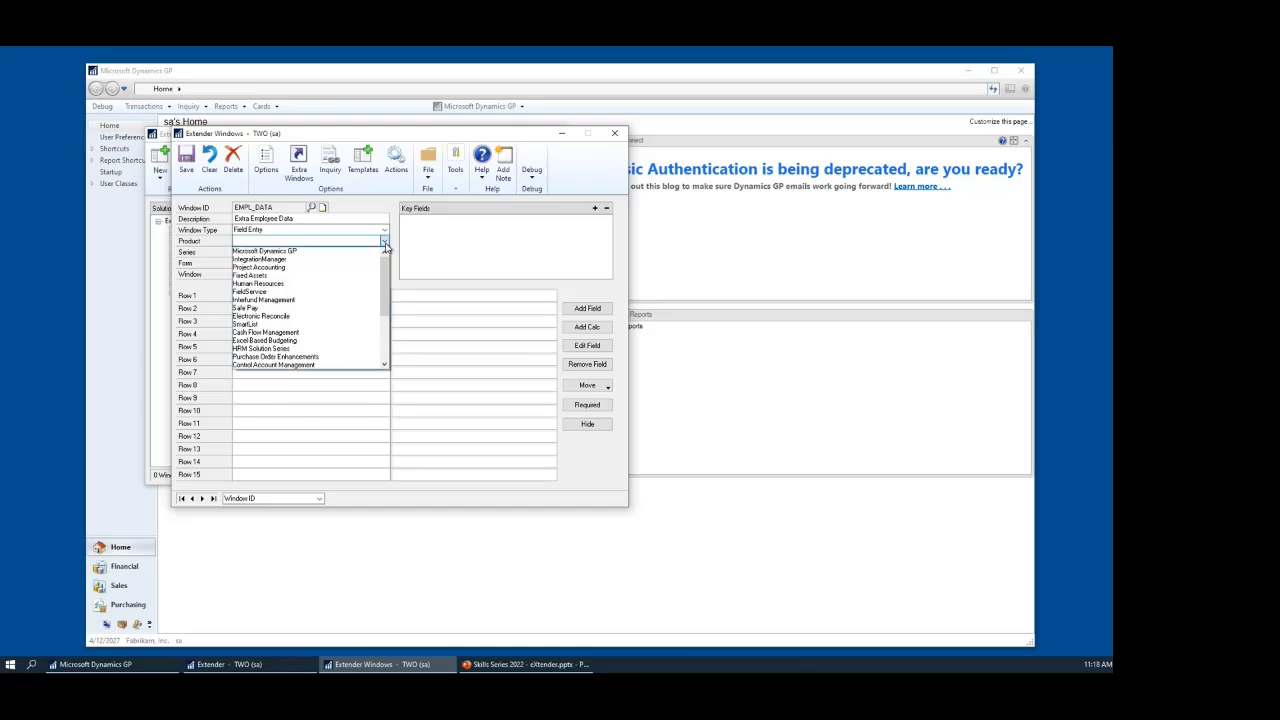
pyautogui.click(328, 251)
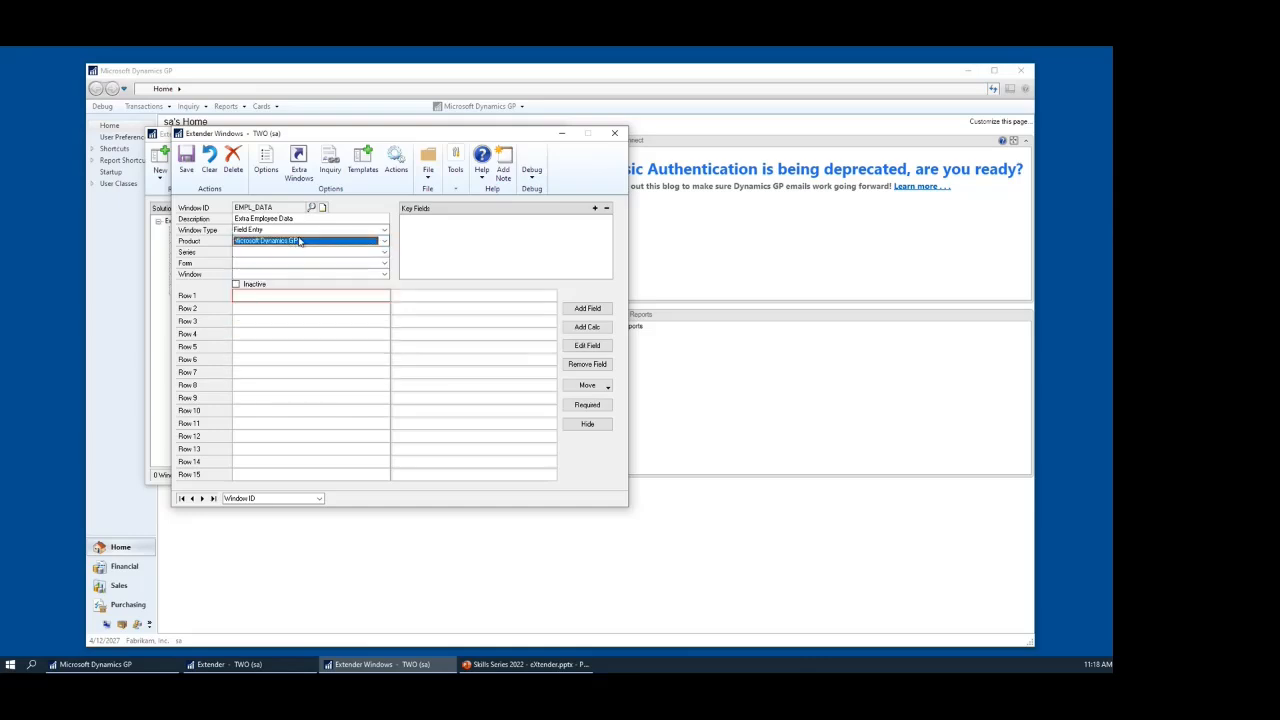
pyautogui.click(383, 255)
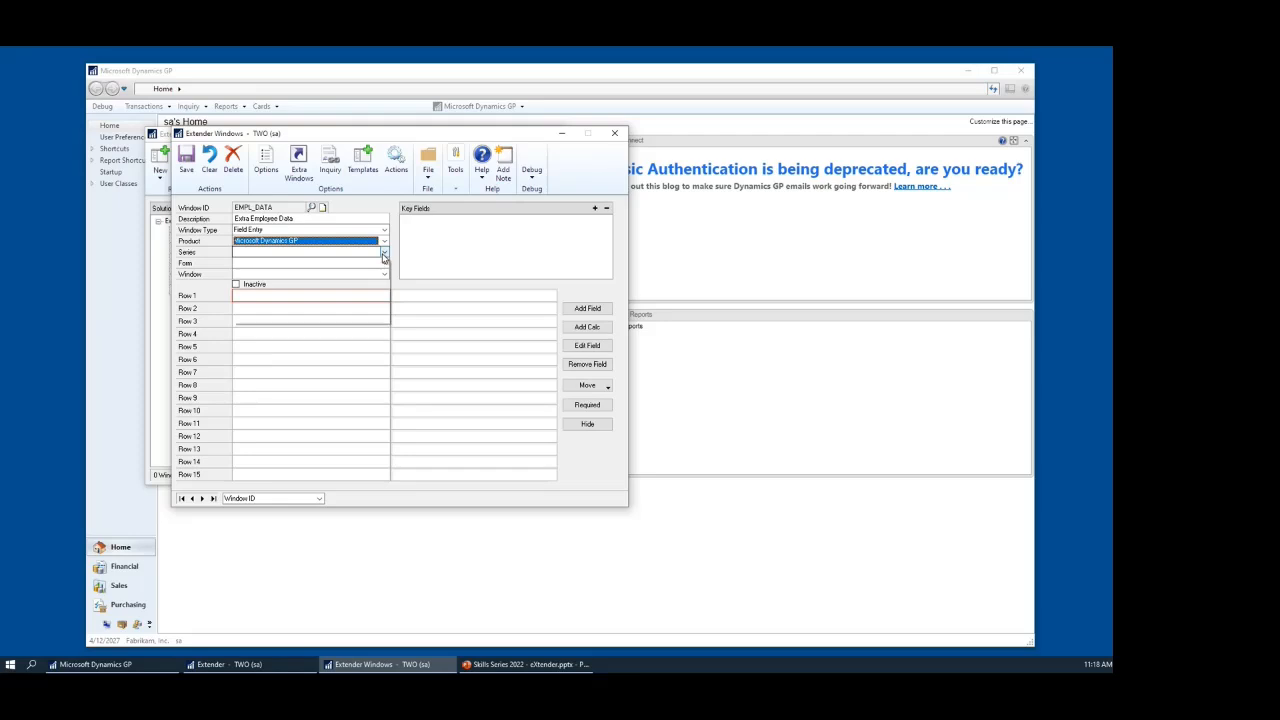
pyautogui.click(261, 297)
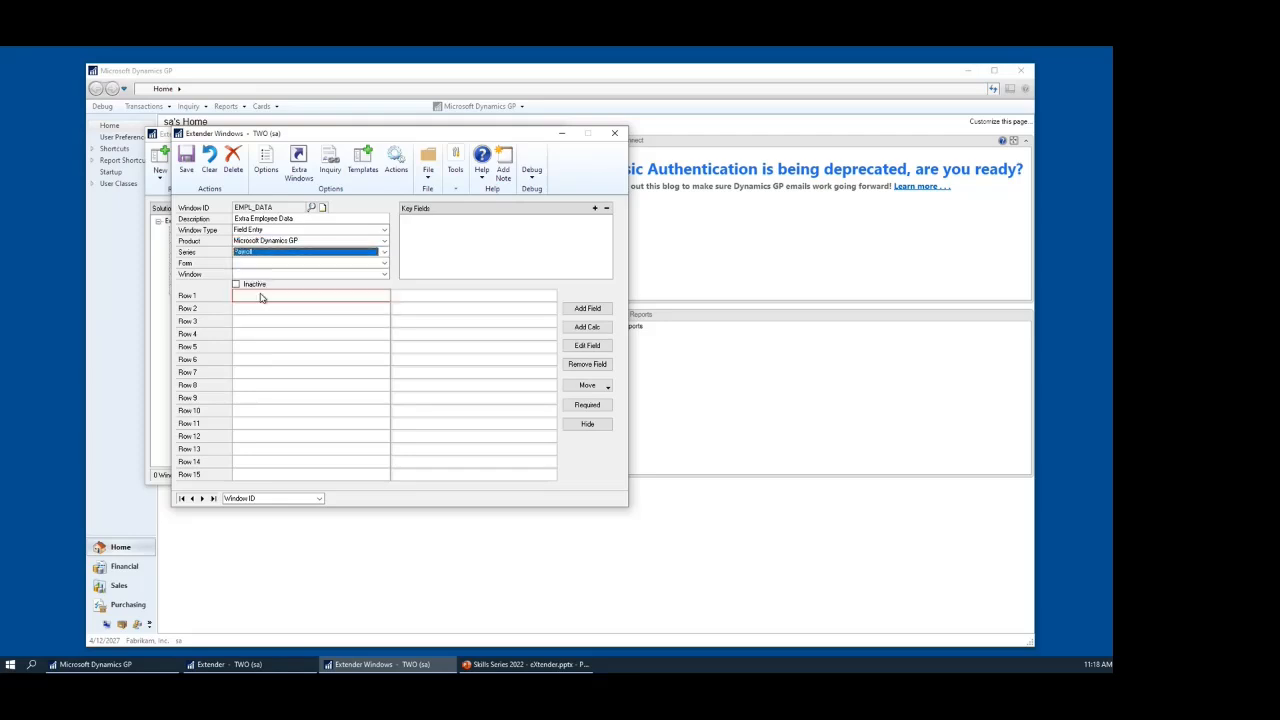
pyautogui.click(283, 263)
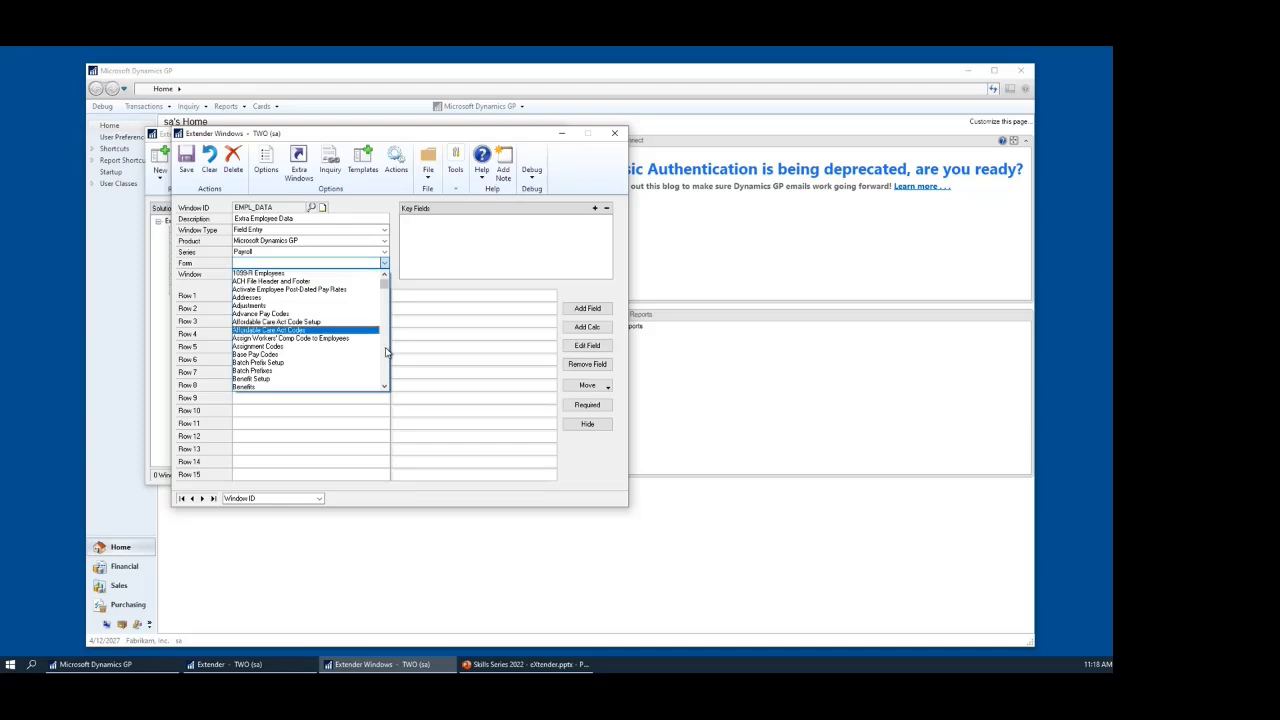
pyautogui.scroll(-10, 386, 352)
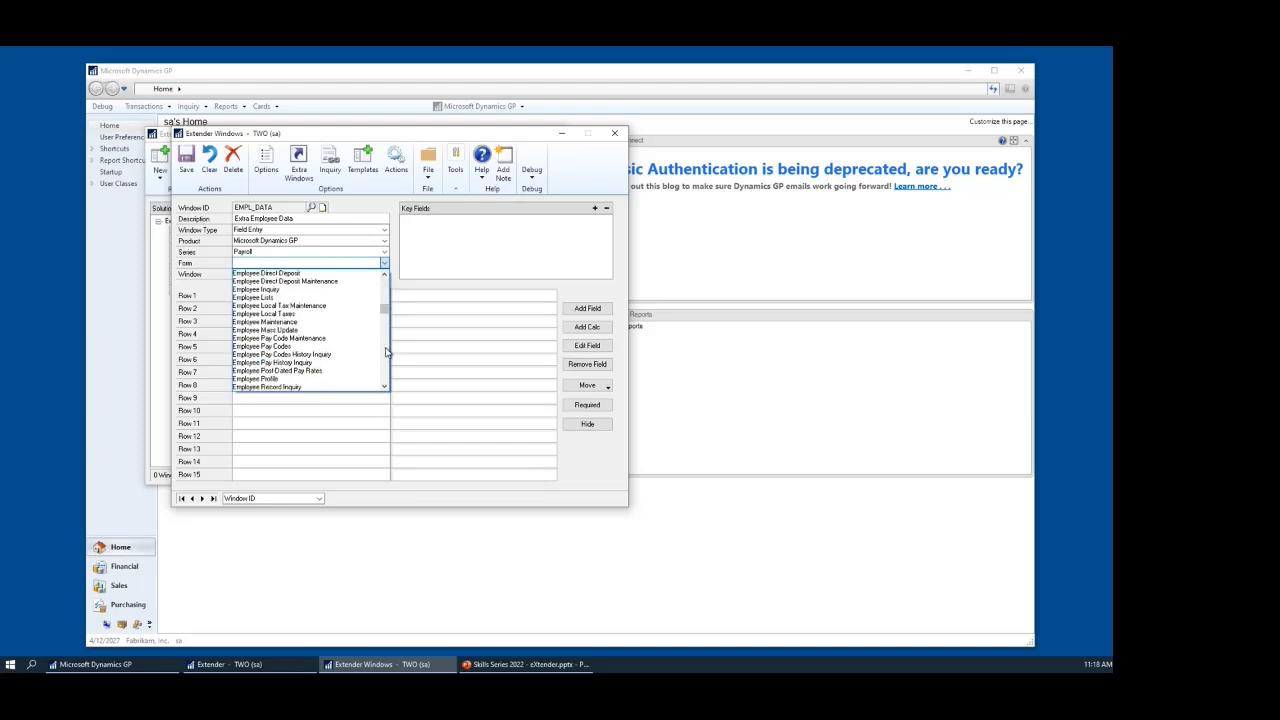
pyautogui.click(279, 321)
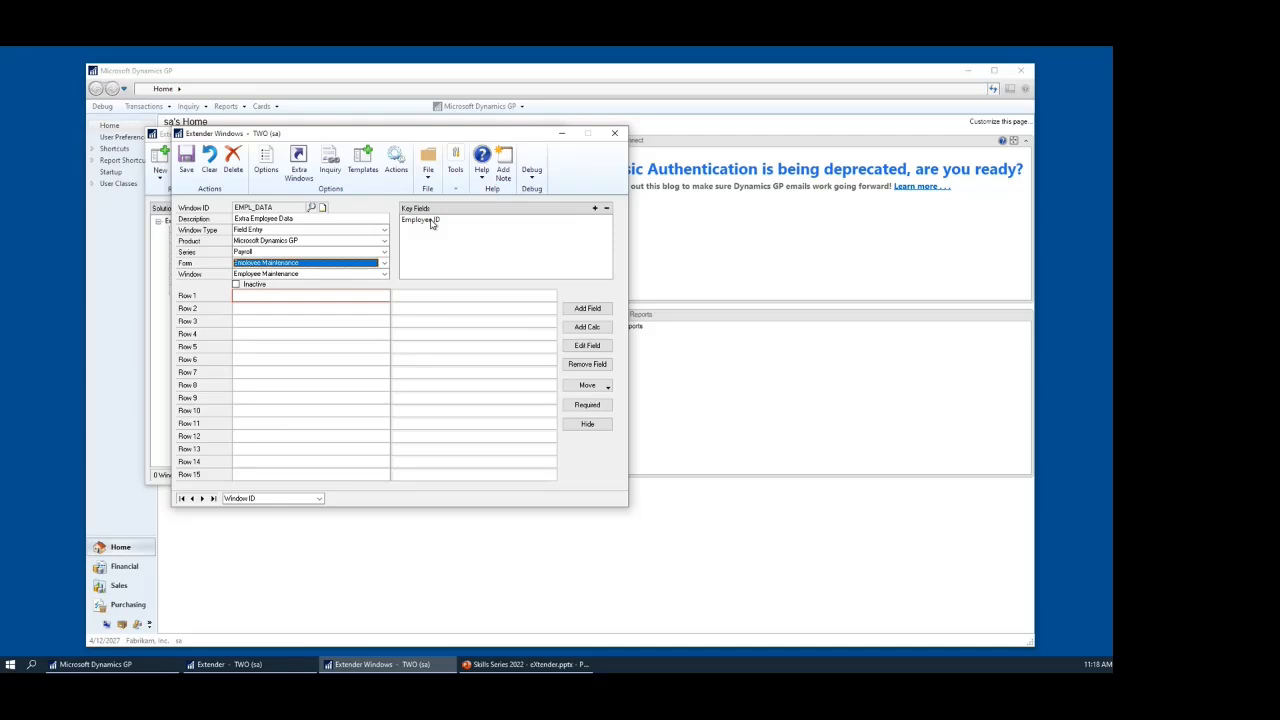
# Define a new field for row 1 with the prompt High School Mascot and the field type Short String.
pyautogui.click(349, 300)
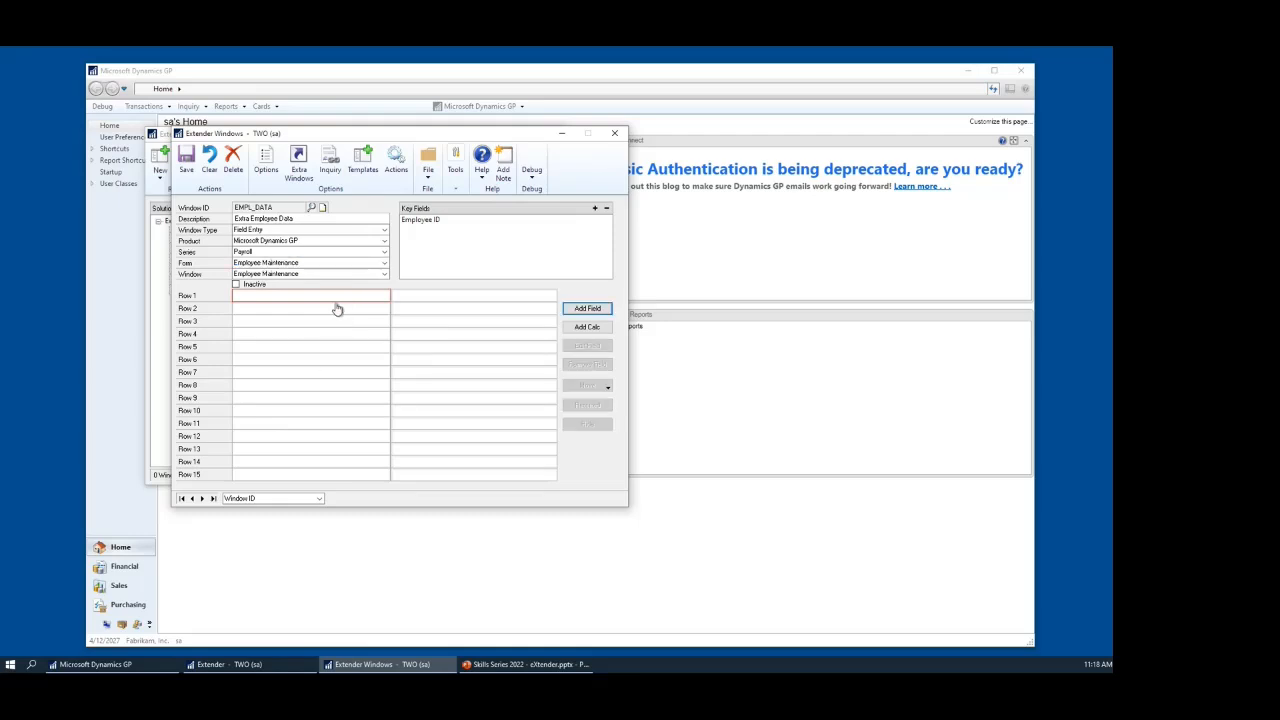
pyautogui.click(587, 308)
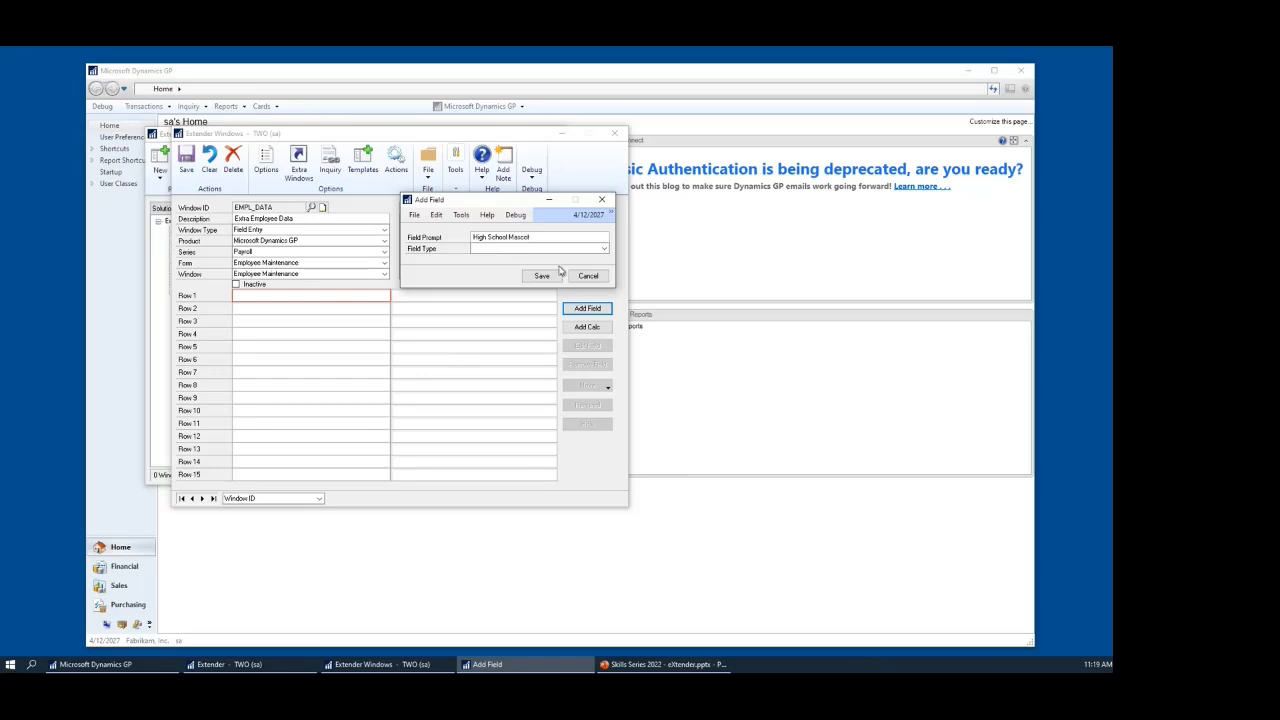
pyautogui.click(605, 249)
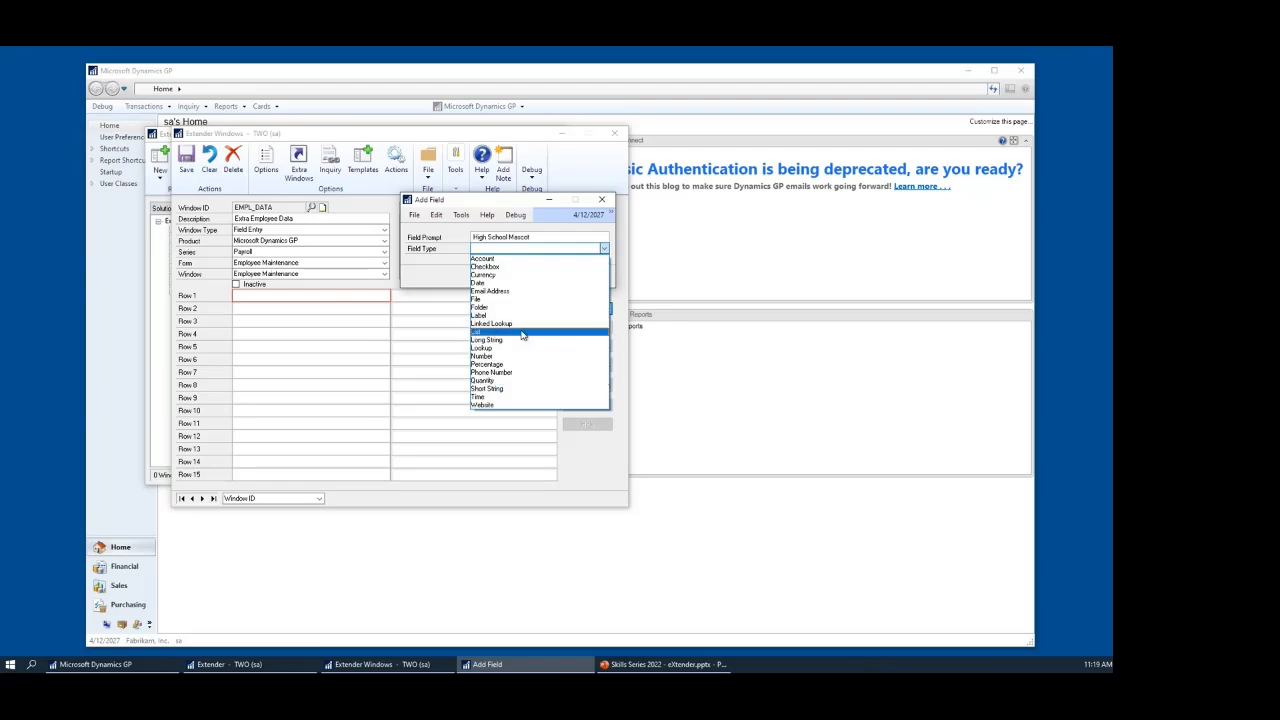
pyautogui.click(521, 394)
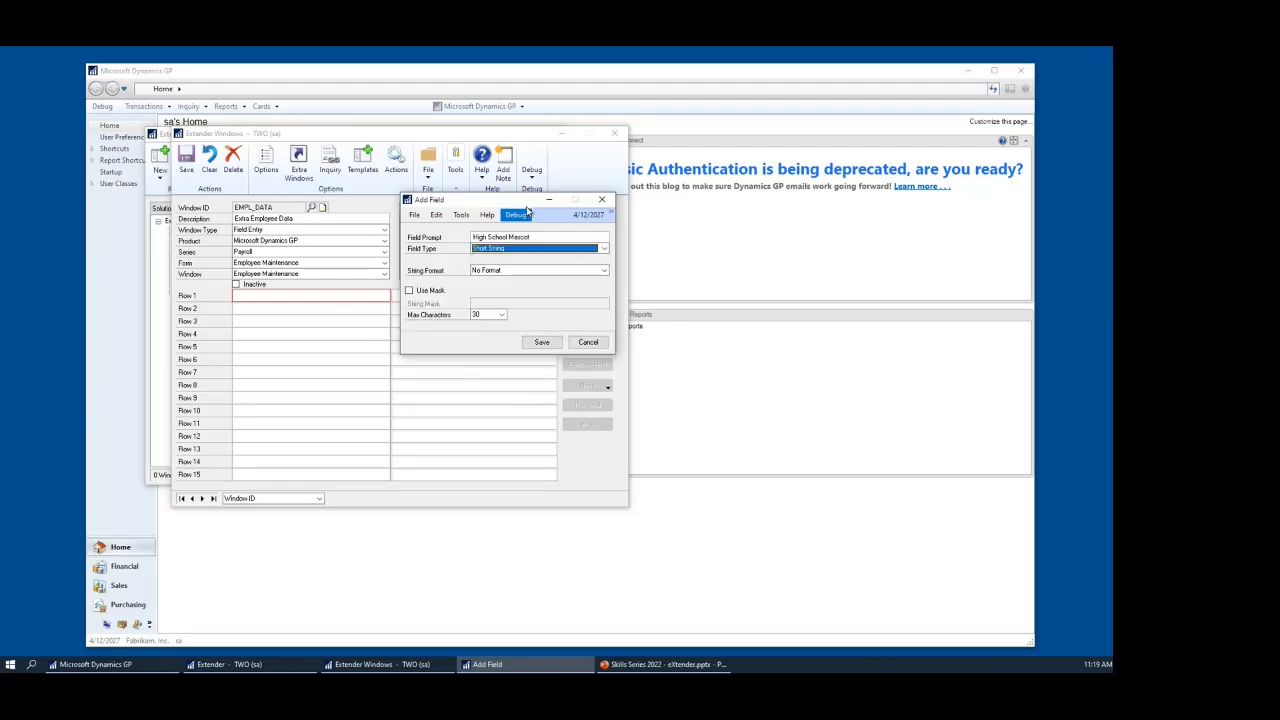
# Examine the maximum characters, string format and mask options available for the High School Mascot field.
pyautogui.click(502, 314)
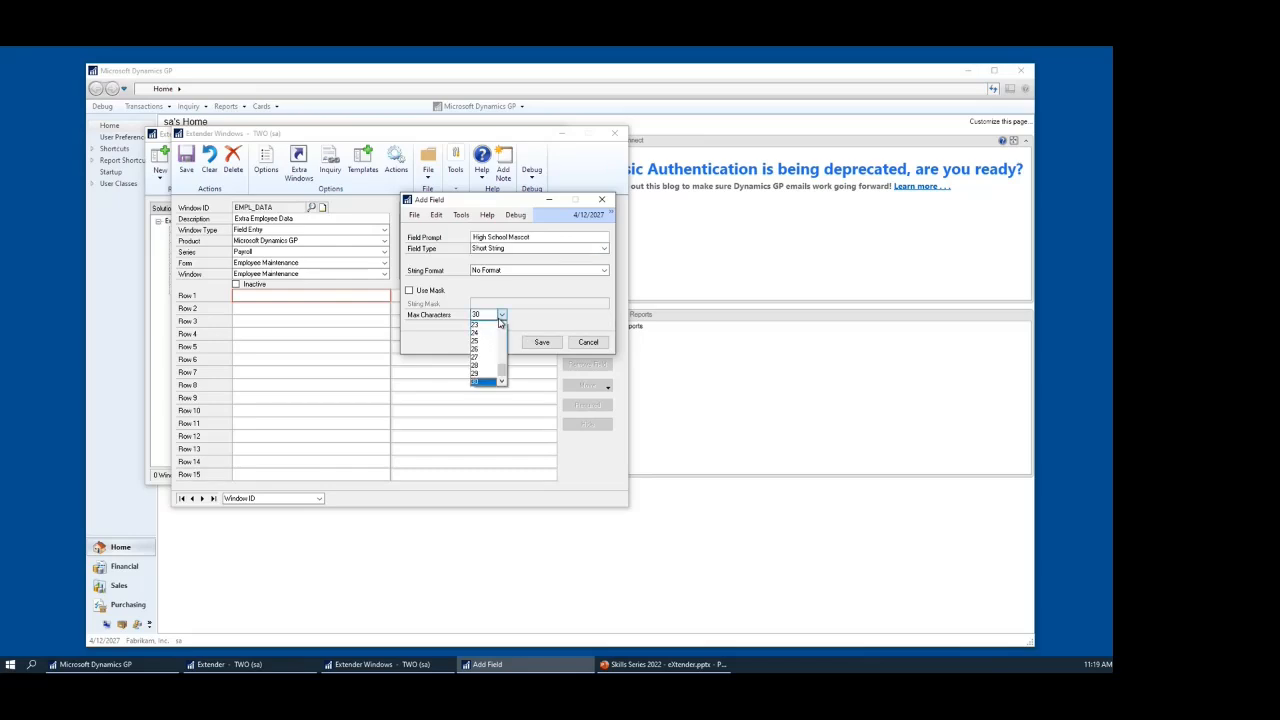
pyautogui.click(475, 384)
pyautogui.click(587, 274)
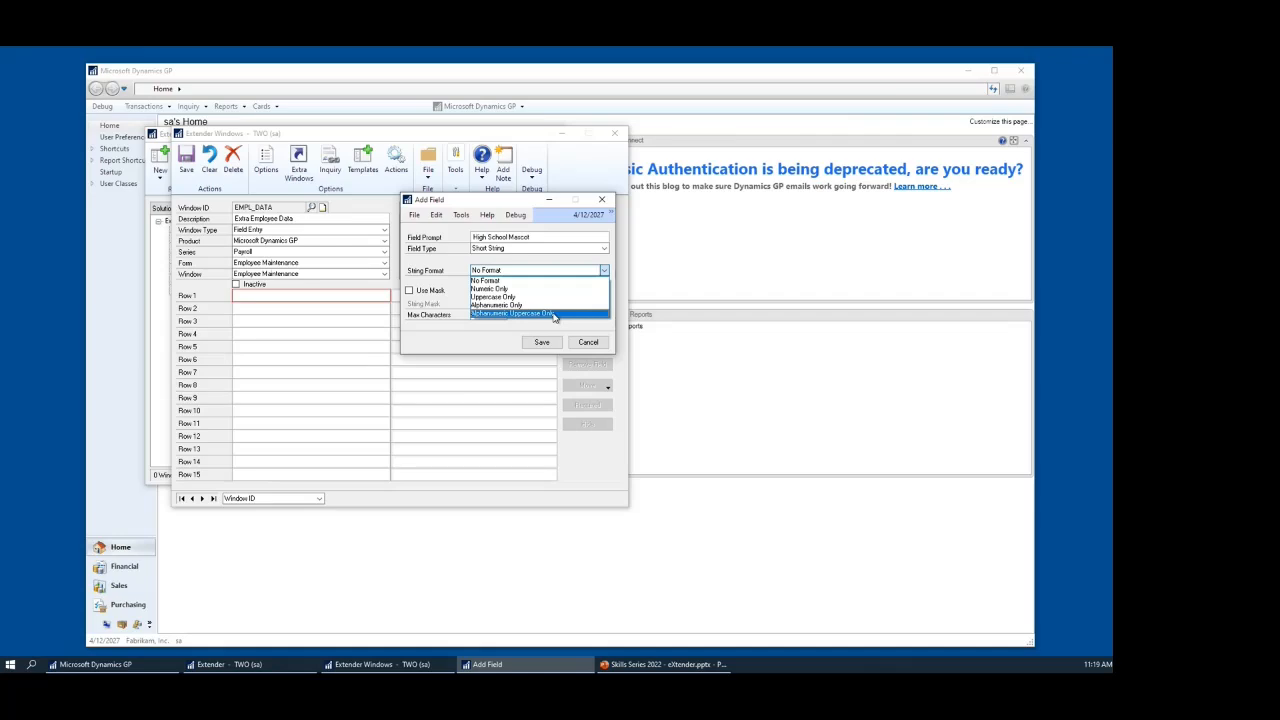
pyautogui.click(453, 289)
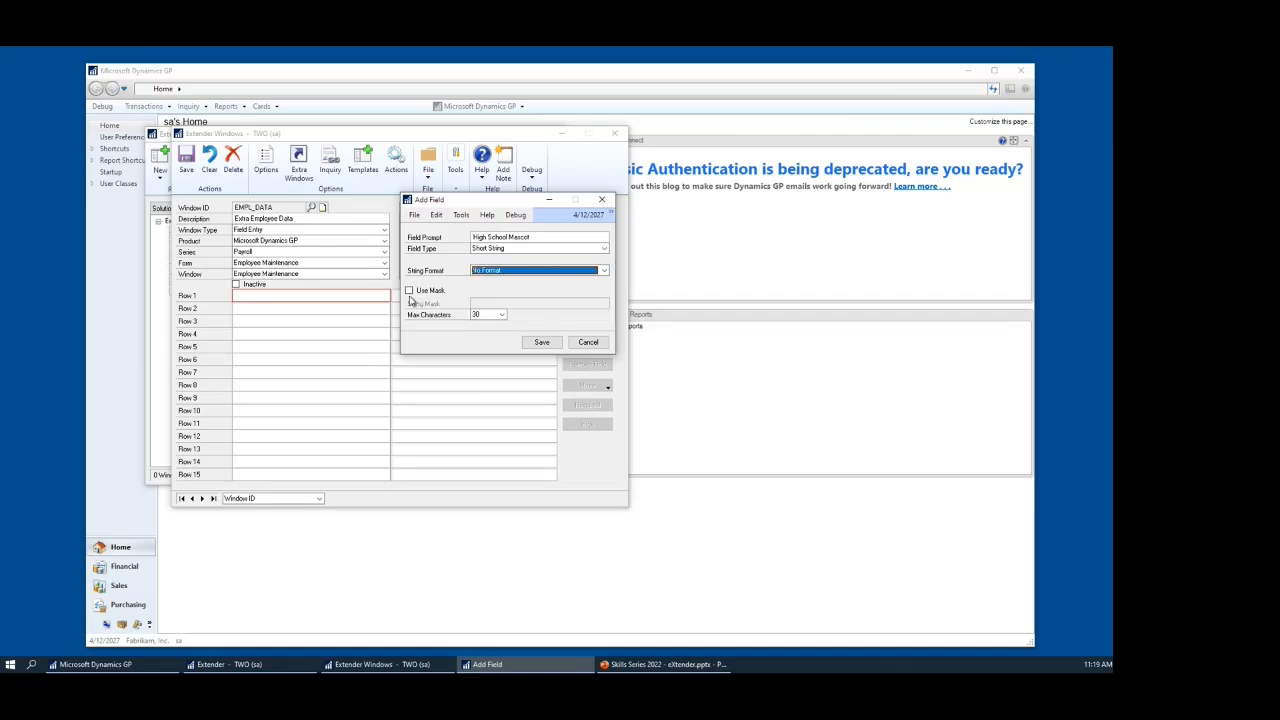
pyautogui.click(409, 291)
pyautogui.click(409, 291)
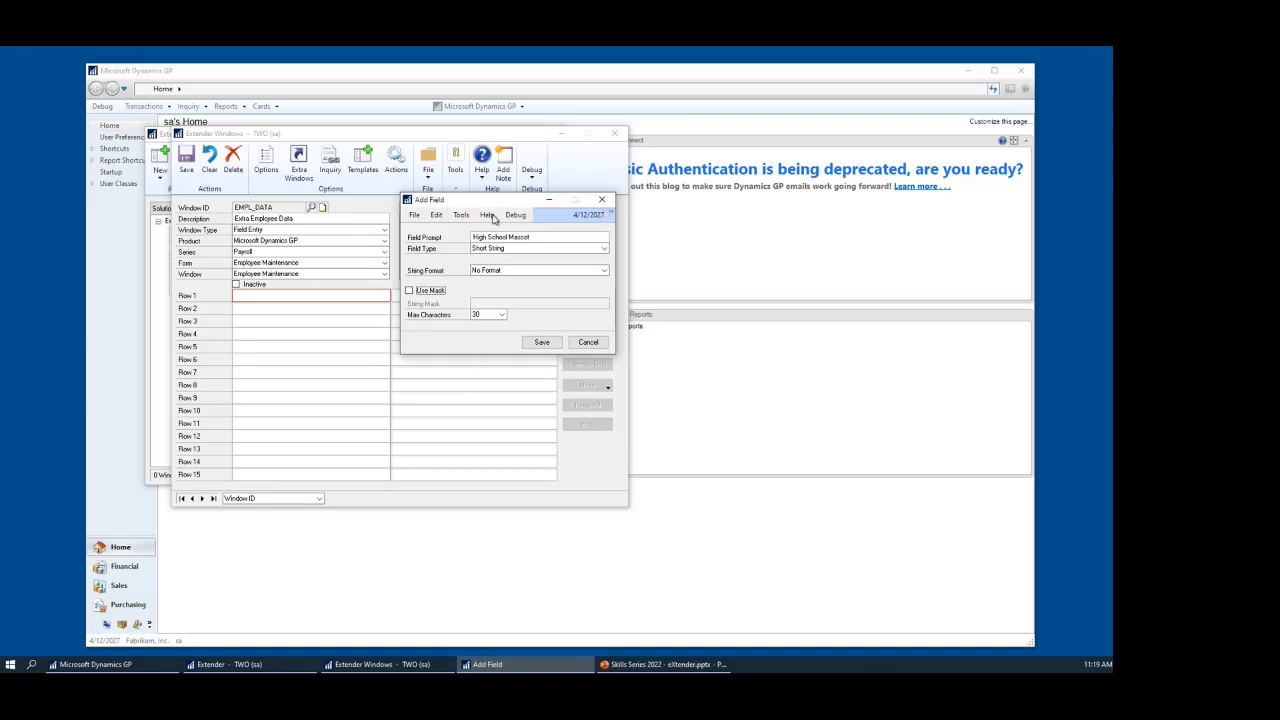
# Save the High School Mascot field and define a row 2 field with the prompt Favorite Movie and the field type List.
pyautogui.click(541, 342)
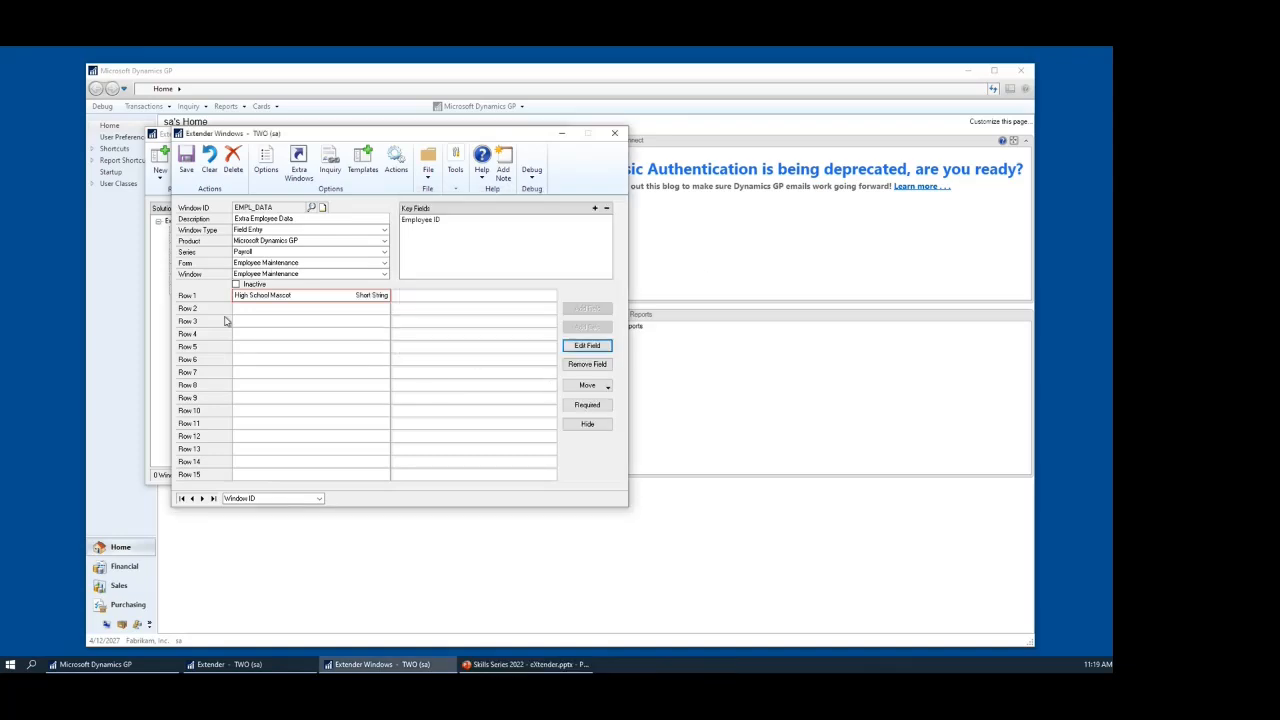
pyautogui.doubleClick(267, 311)
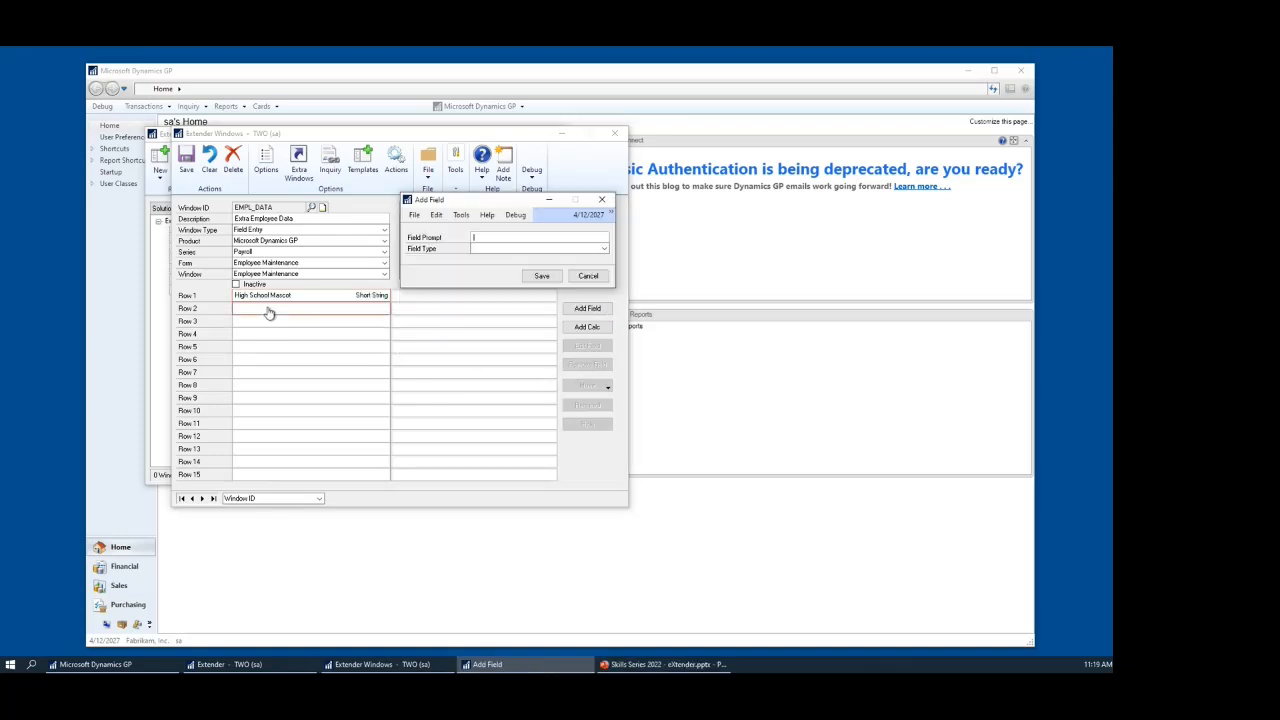
pyautogui.click(588, 276)
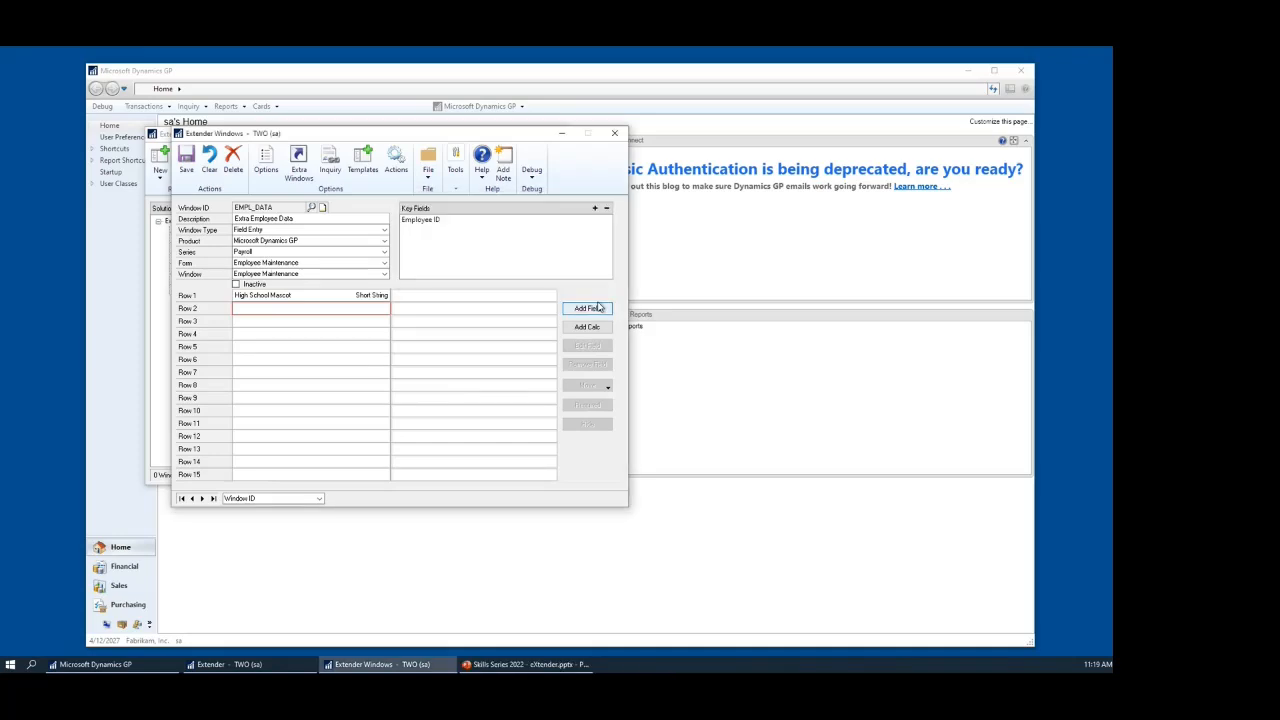
pyautogui.click(596, 310)
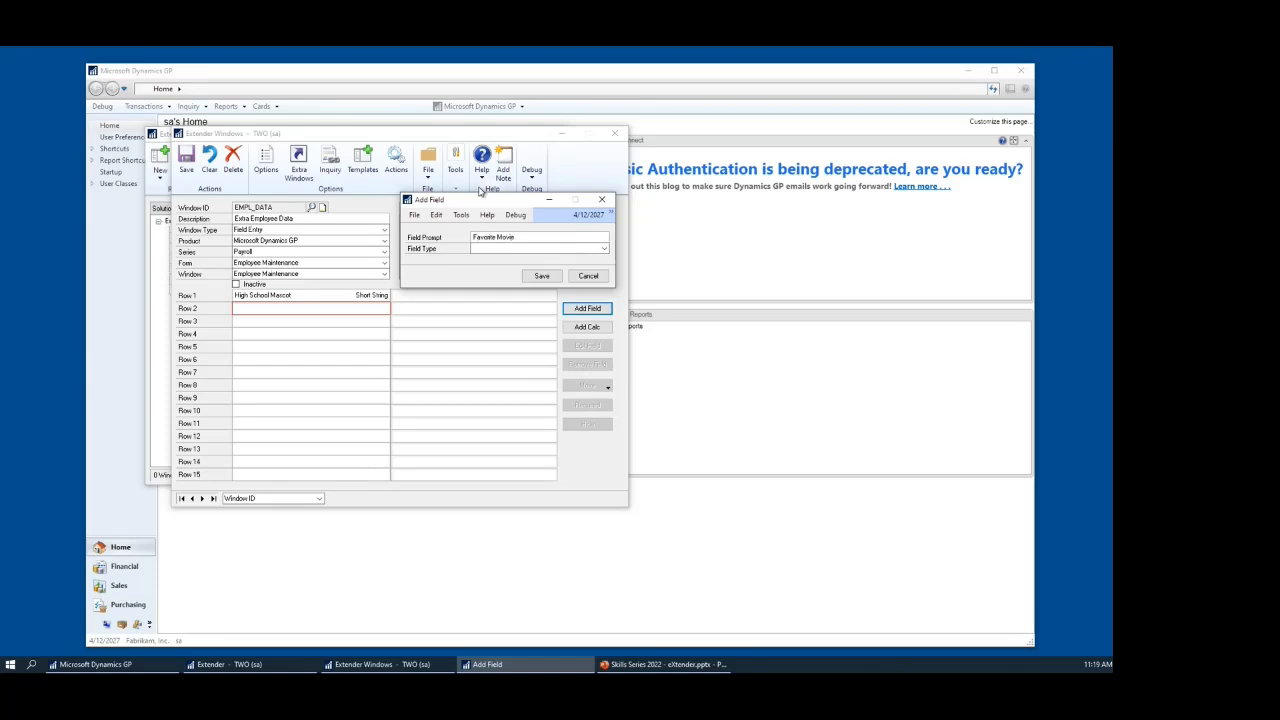
pyautogui.click(604, 248)
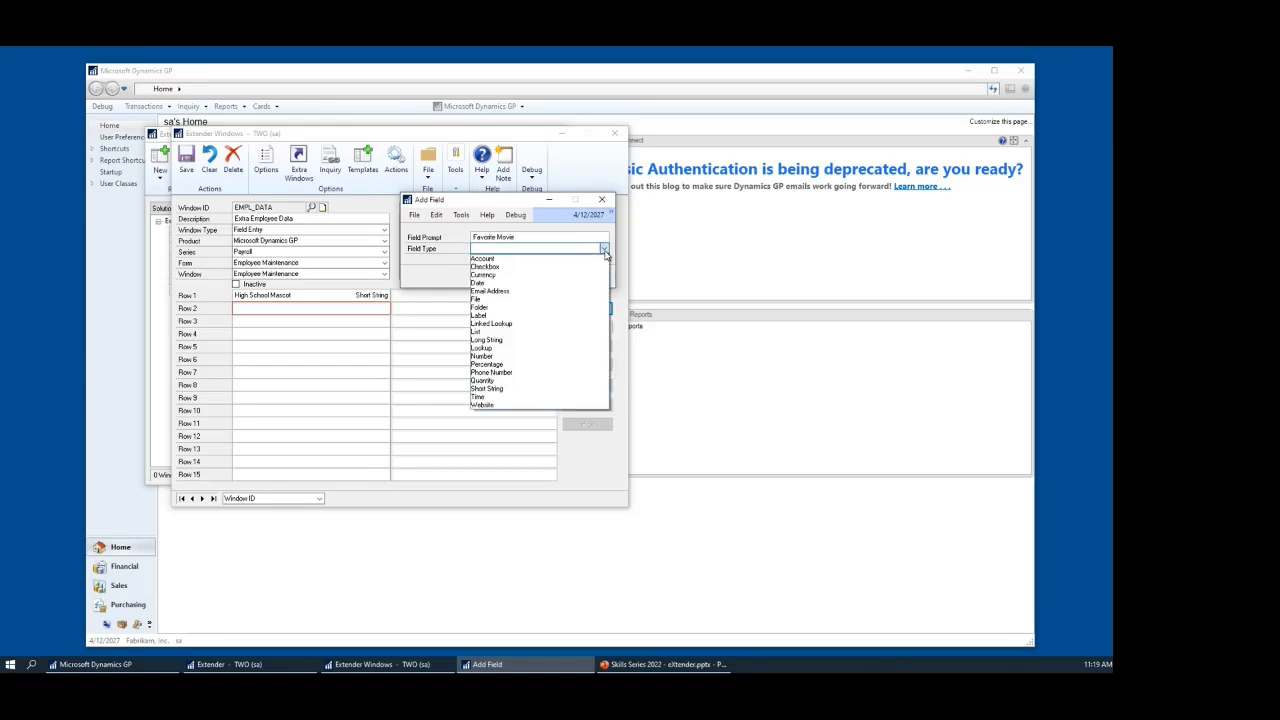
pyautogui.click(497, 334)
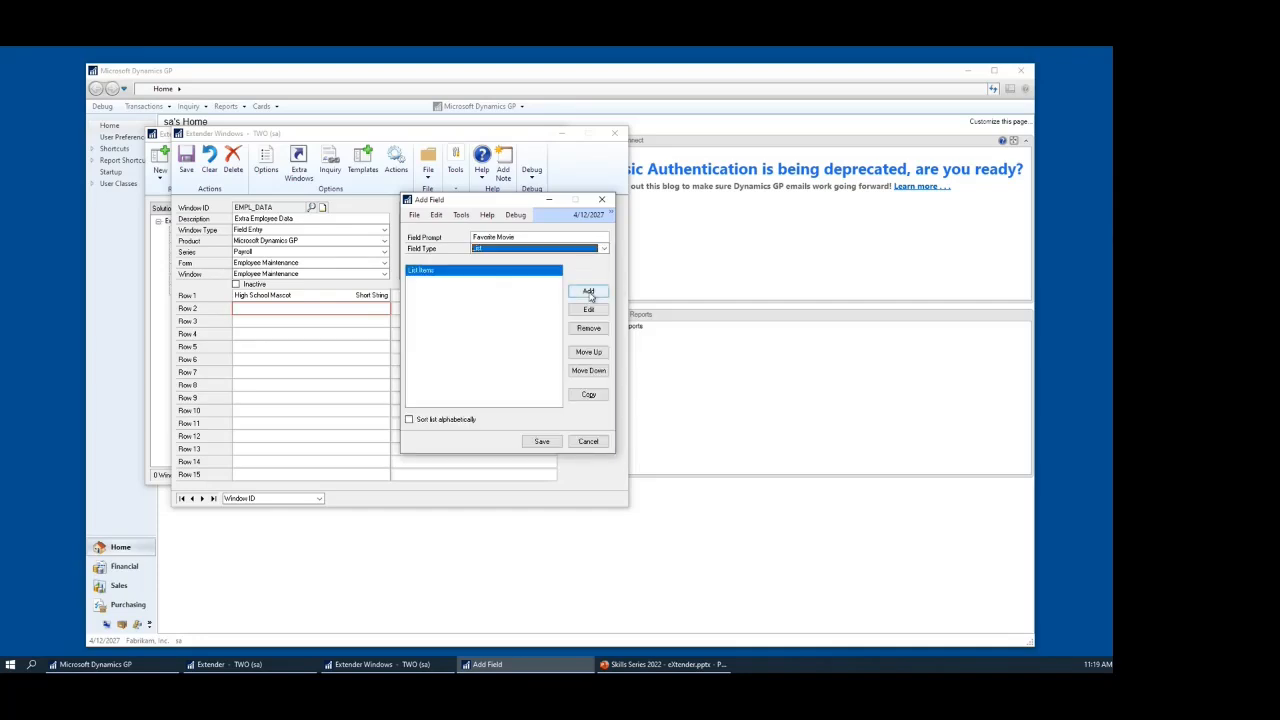
# Give the Favorite Movie field the list items Frozen, Pulp Fiction and Star Wars, without stray characters, and save the field.
pyautogui.click(589, 292)
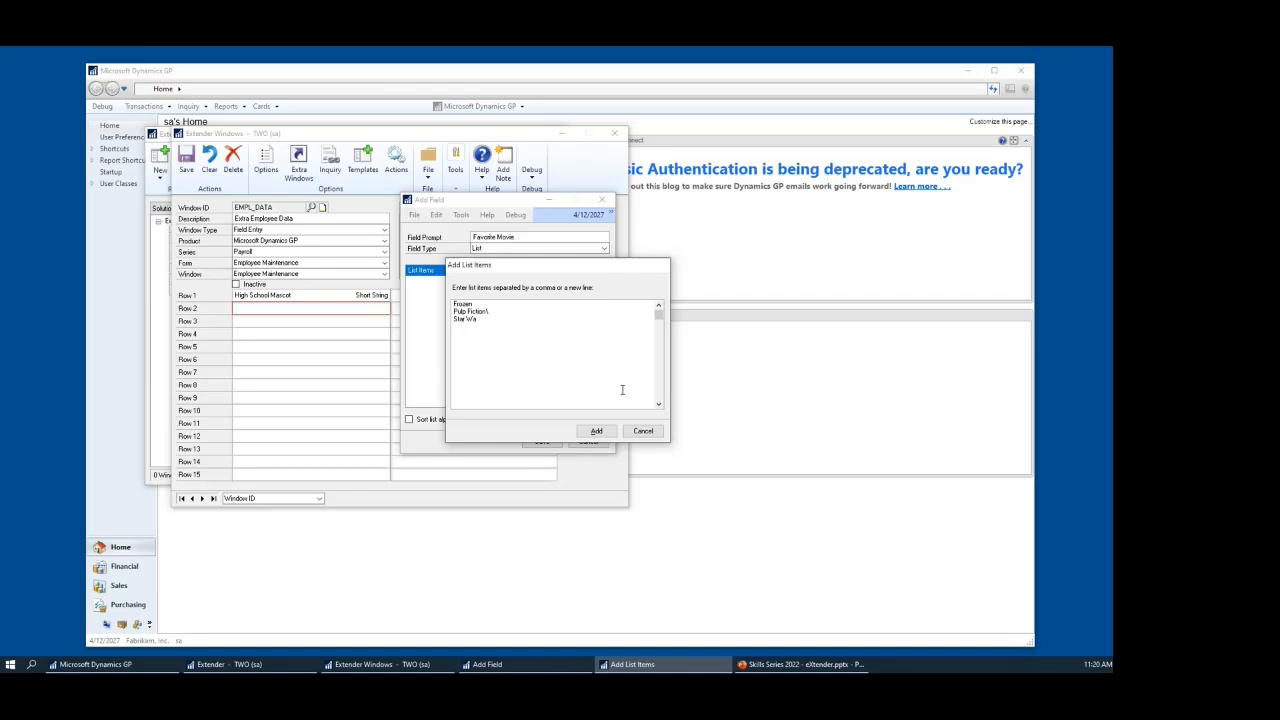
pyautogui.click(596, 430)
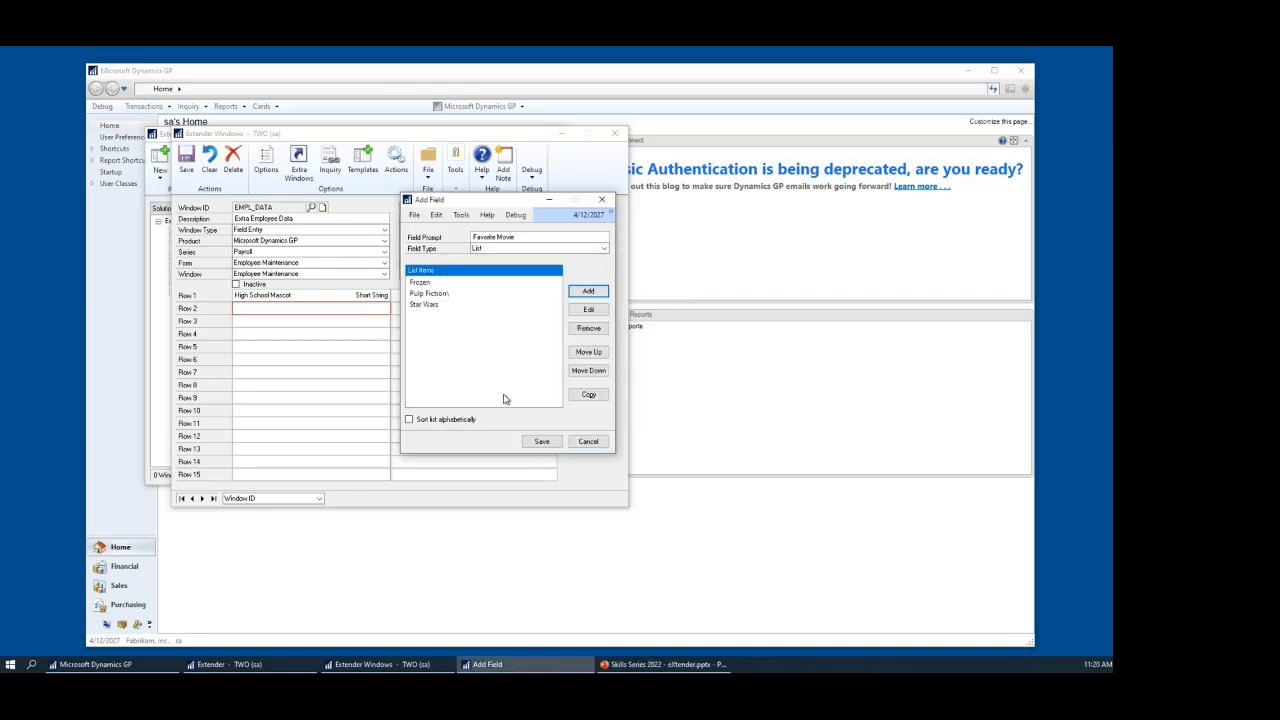
pyautogui.doubleClick(430, 294)
pyautogui.press('End')
pyautogui.press('BackSpace')
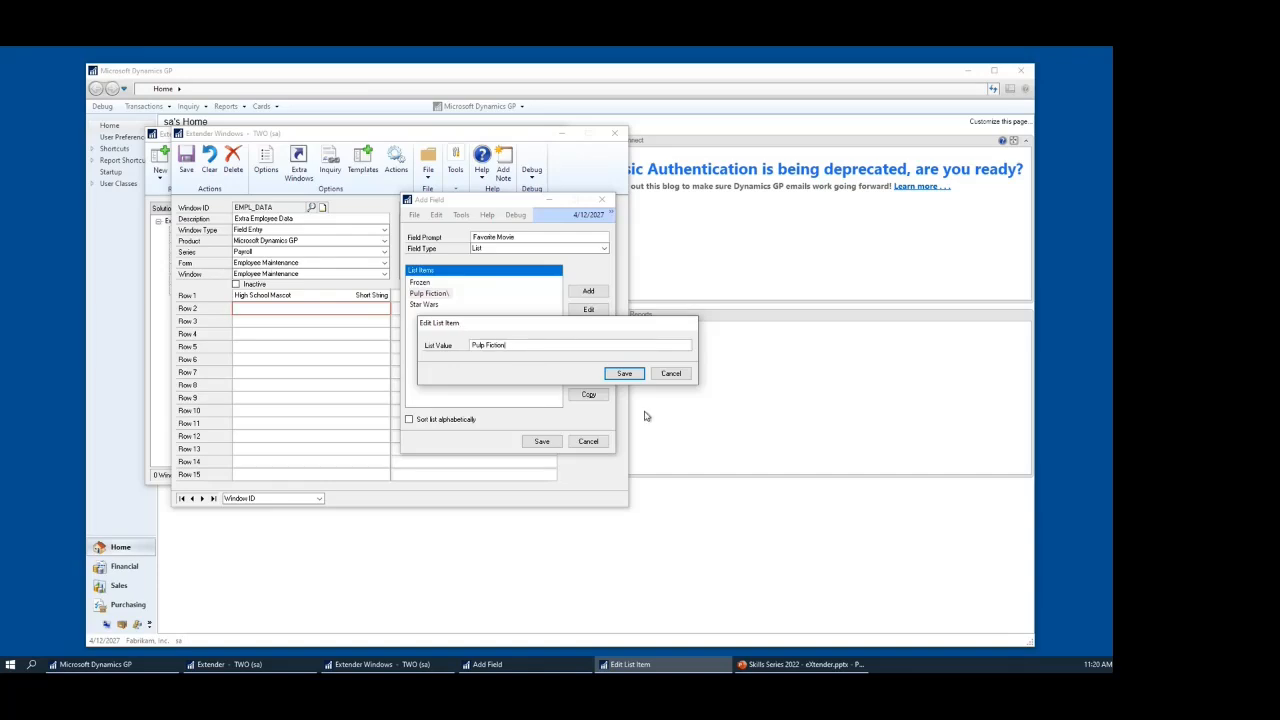
pyautogui.click(642, 375)
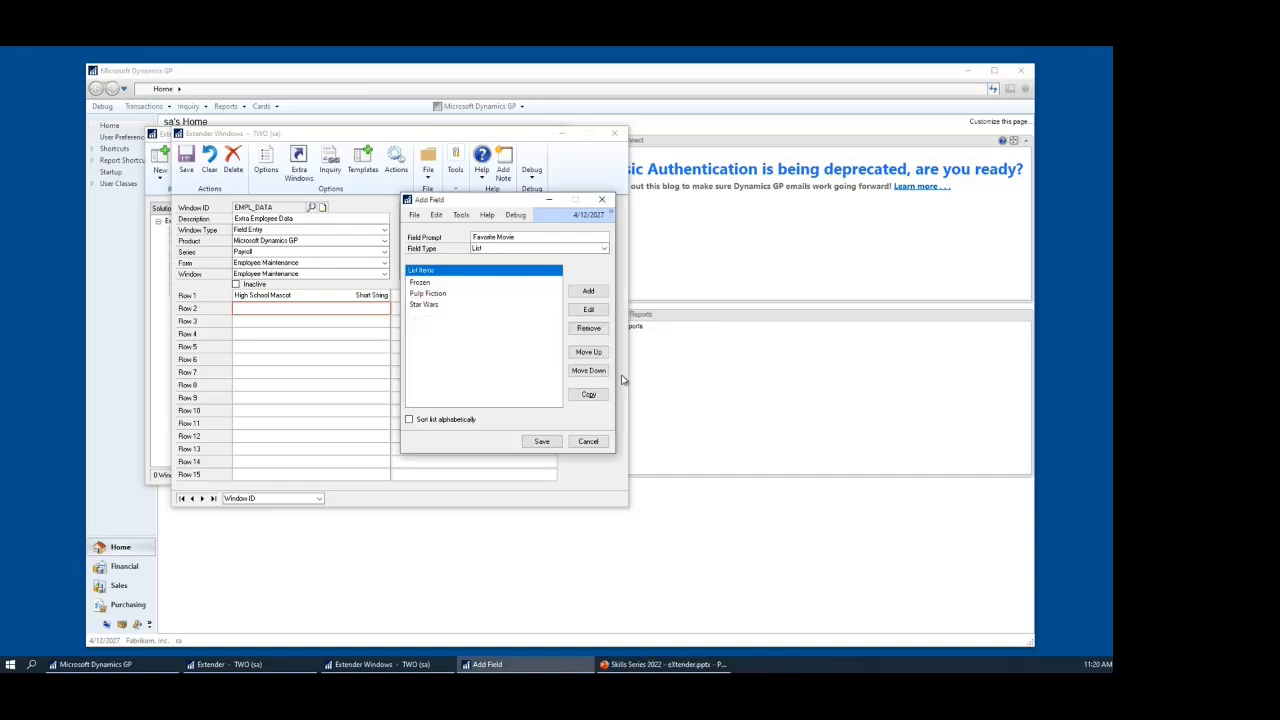
pyautogui.click(541, 441)
# Add a field in row 3 with the prompt Favorite Band and the field type Long String.
pyautogui.click(258, 322)
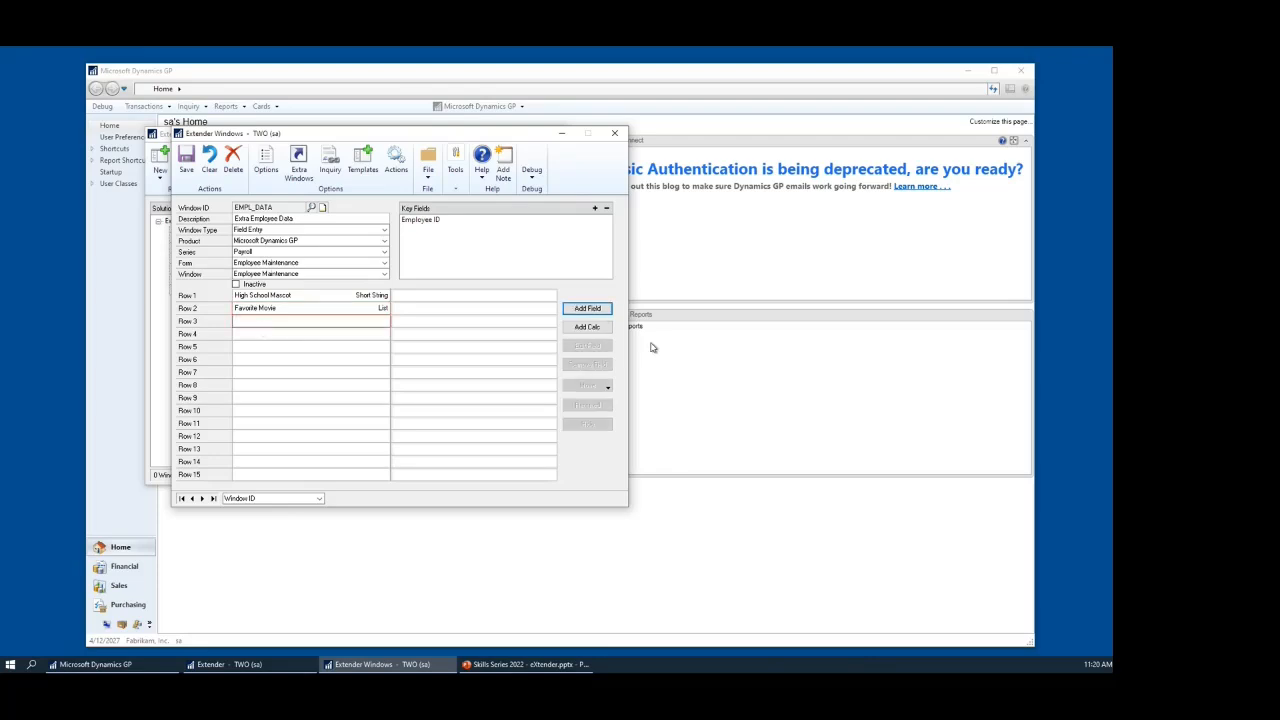
pyautogui.click(588, 309)
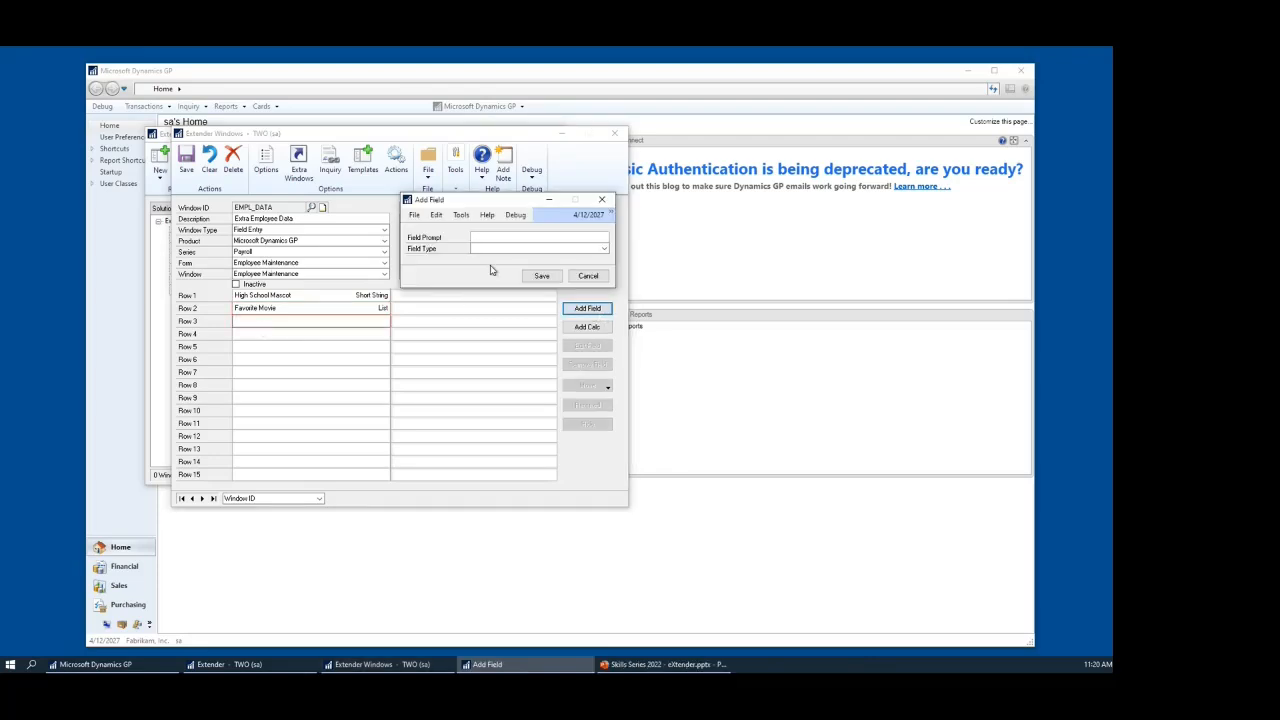
pyautogui.write('Favorite Band')
pyautogui.click(604, 250)
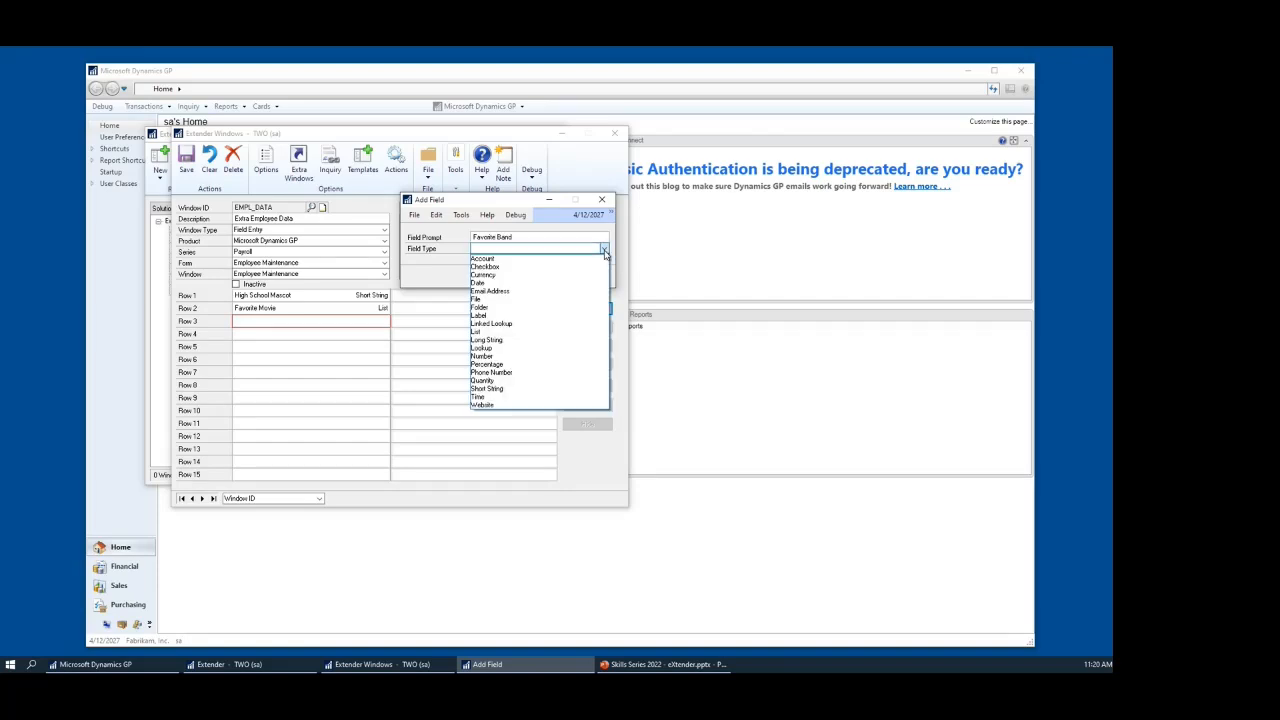
pyautogui.click(535, 341)
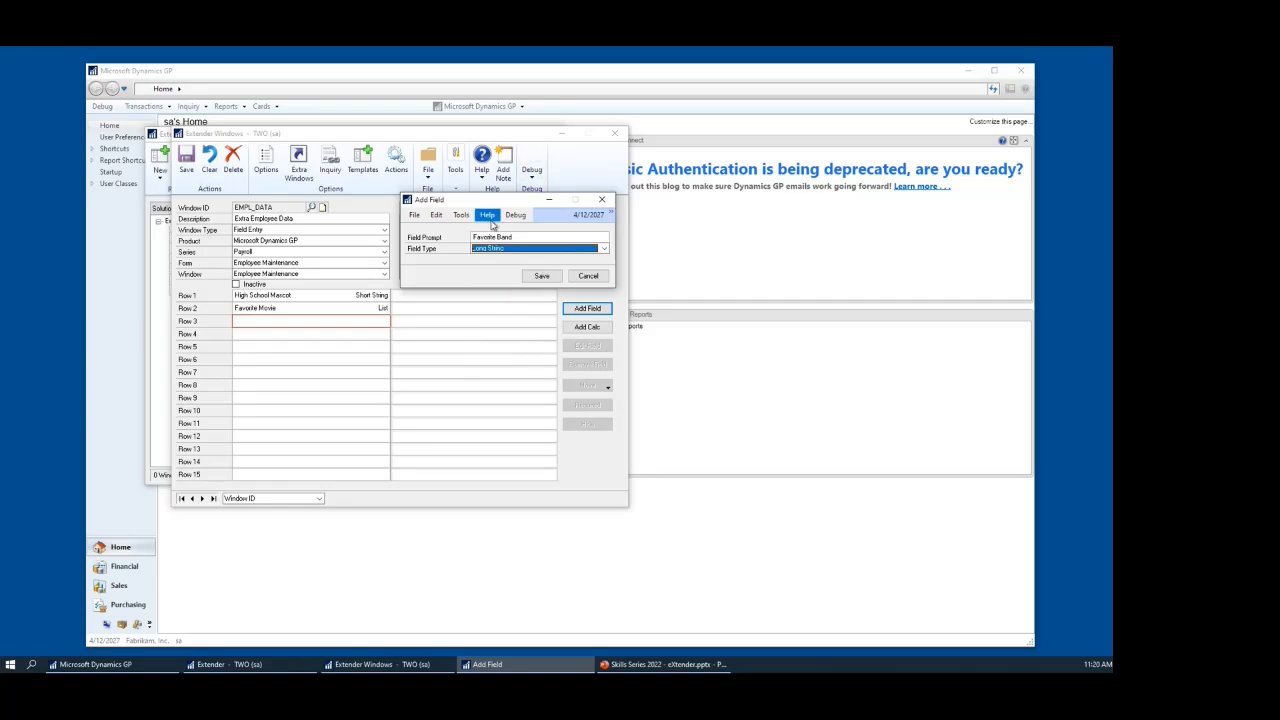
pyautogui.click(541, 276)
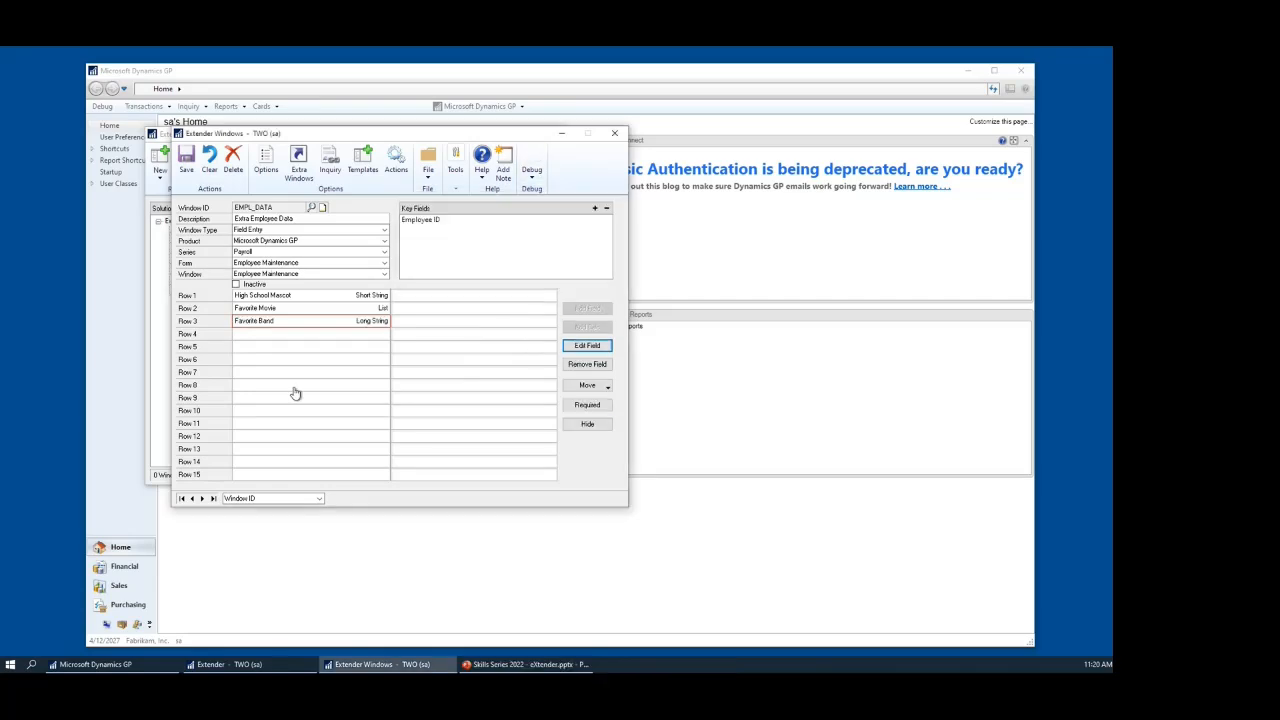
# Add a field in row 4 with the prompt "Has this data been reviewed?" and the field type Checkbox.
pyautogui.click(262, 336)
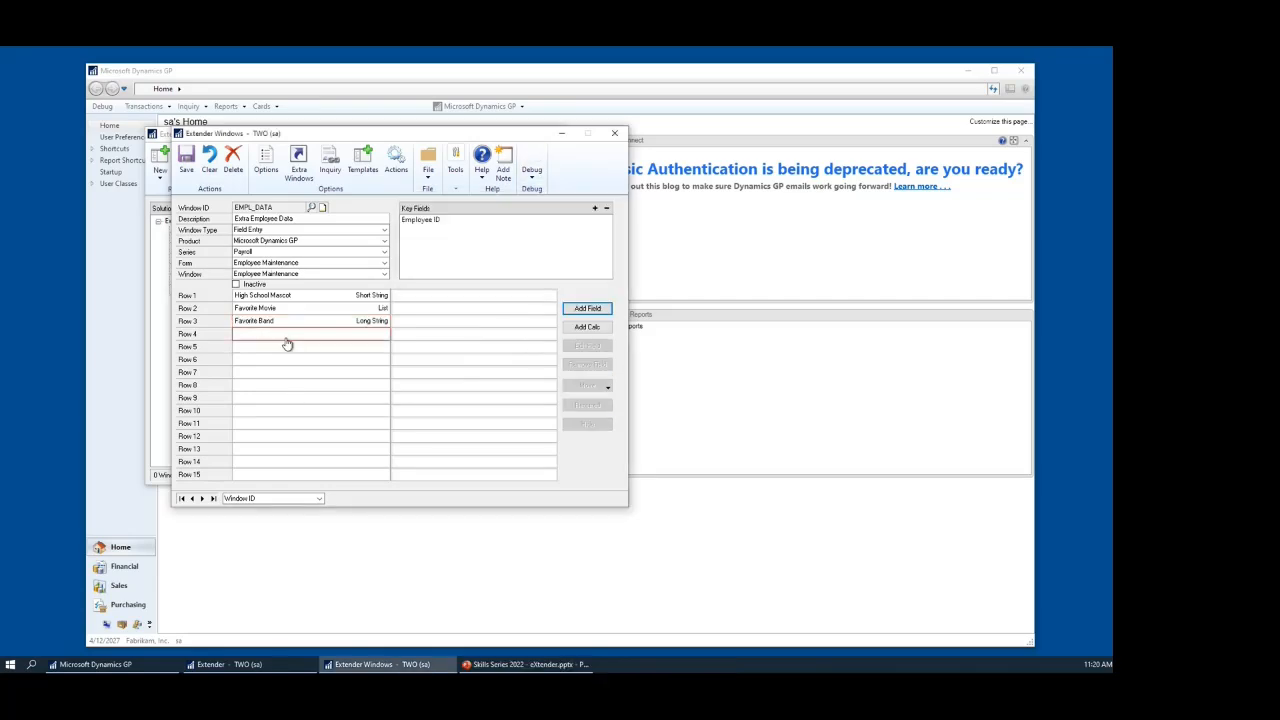
pyautogui.click(588, 309)
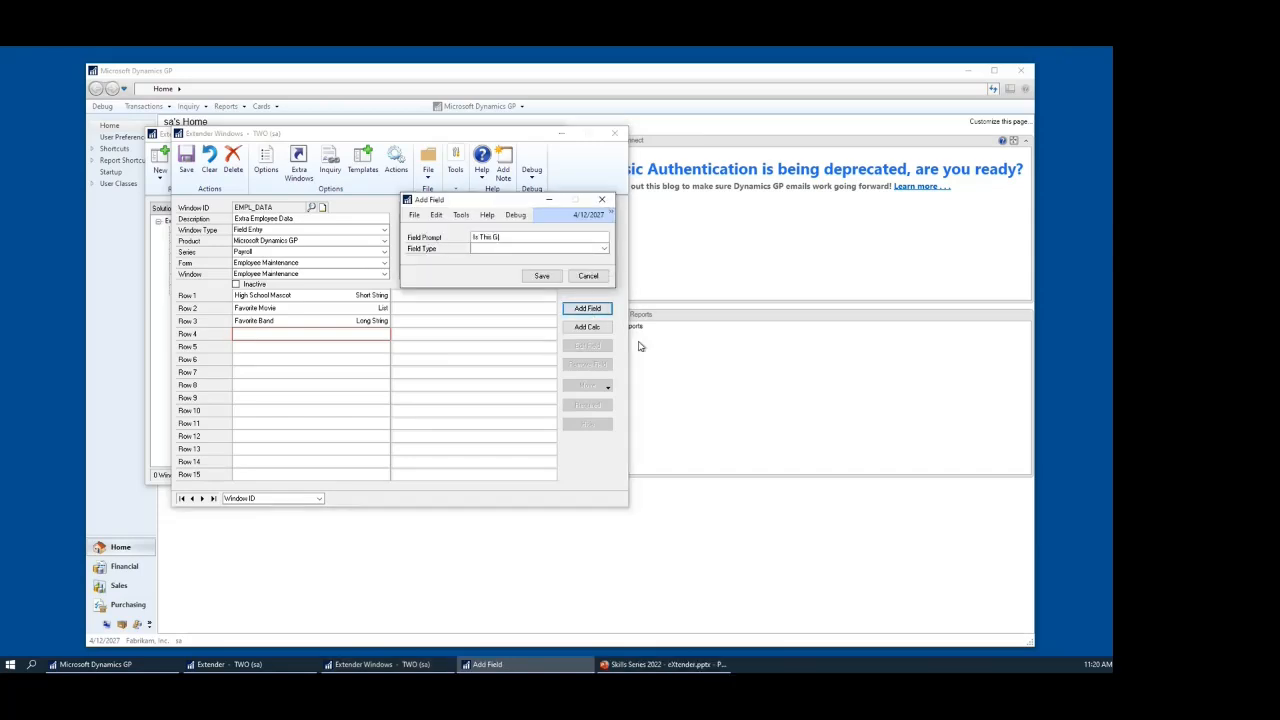
pyautogui.press('BackSpace')
pyautogui.write('Has This')
pyautogui.click(600, 250)
pyautogui.click(555, 267)
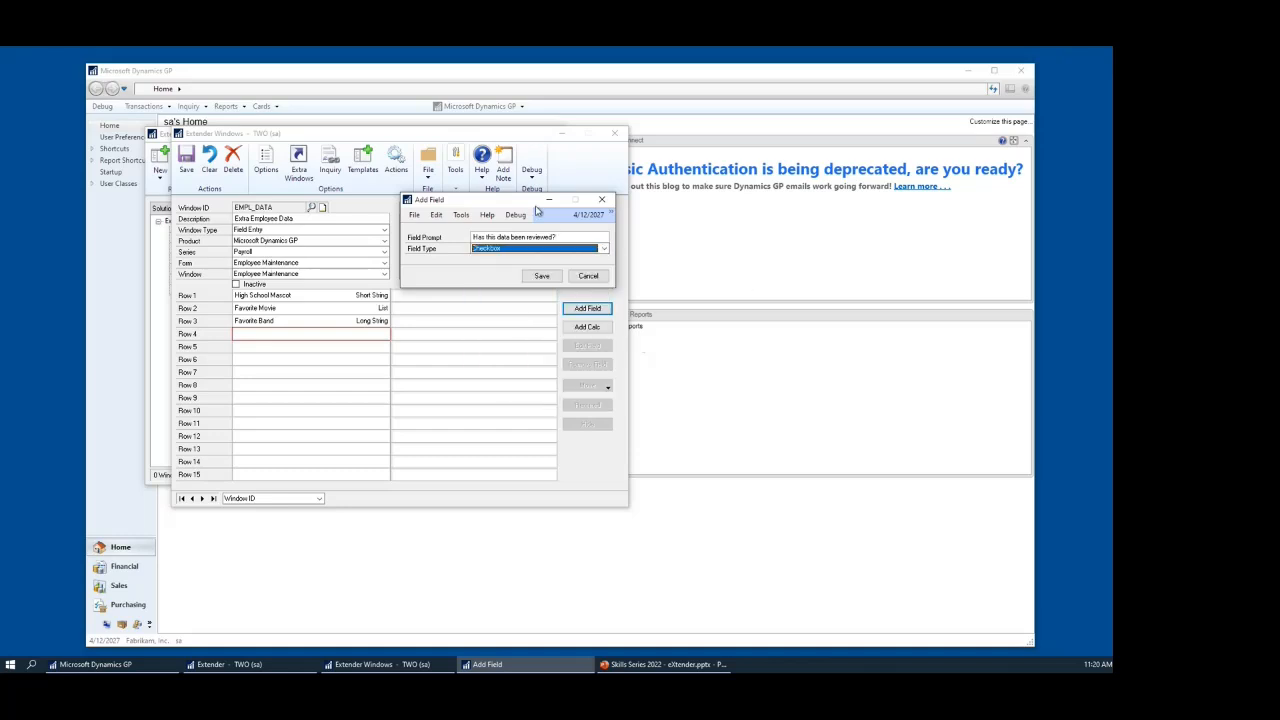
pyautogui.click(541, 276)
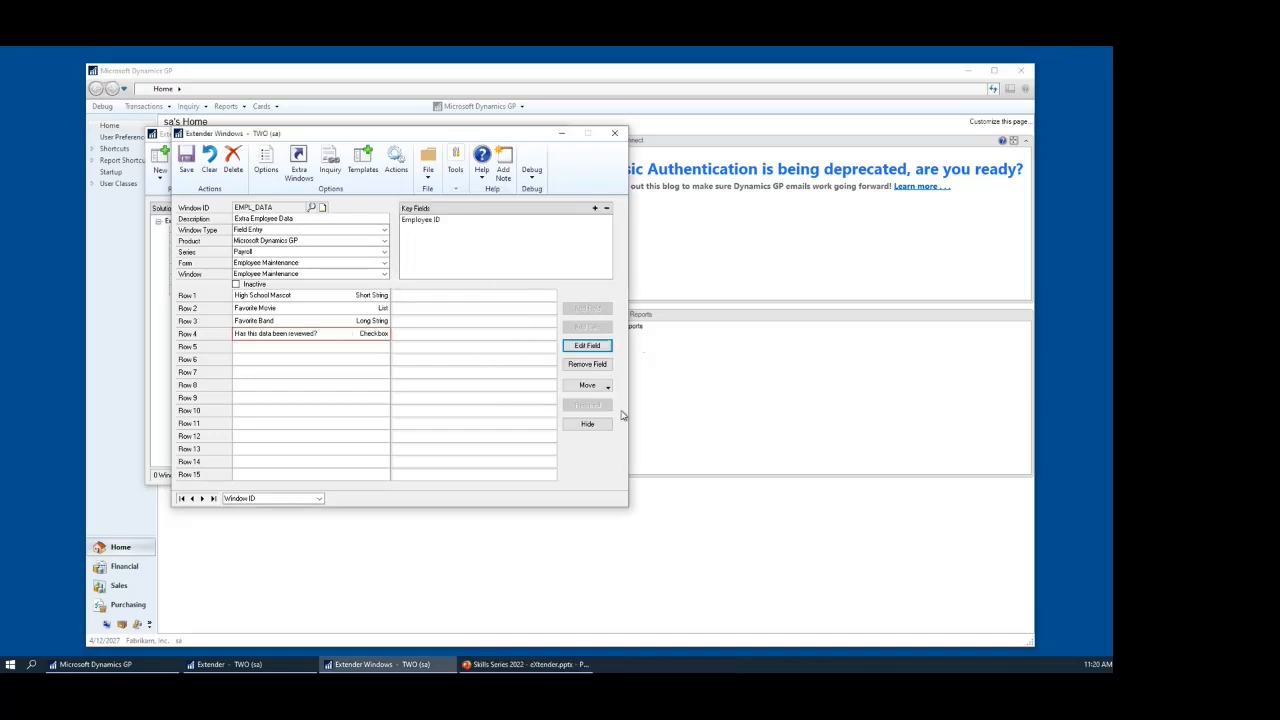
# Save the EMPL_DATA window along with a matching Extender view that includes all fields, and close the Extender windows.
pyautogui.click(186, 165)
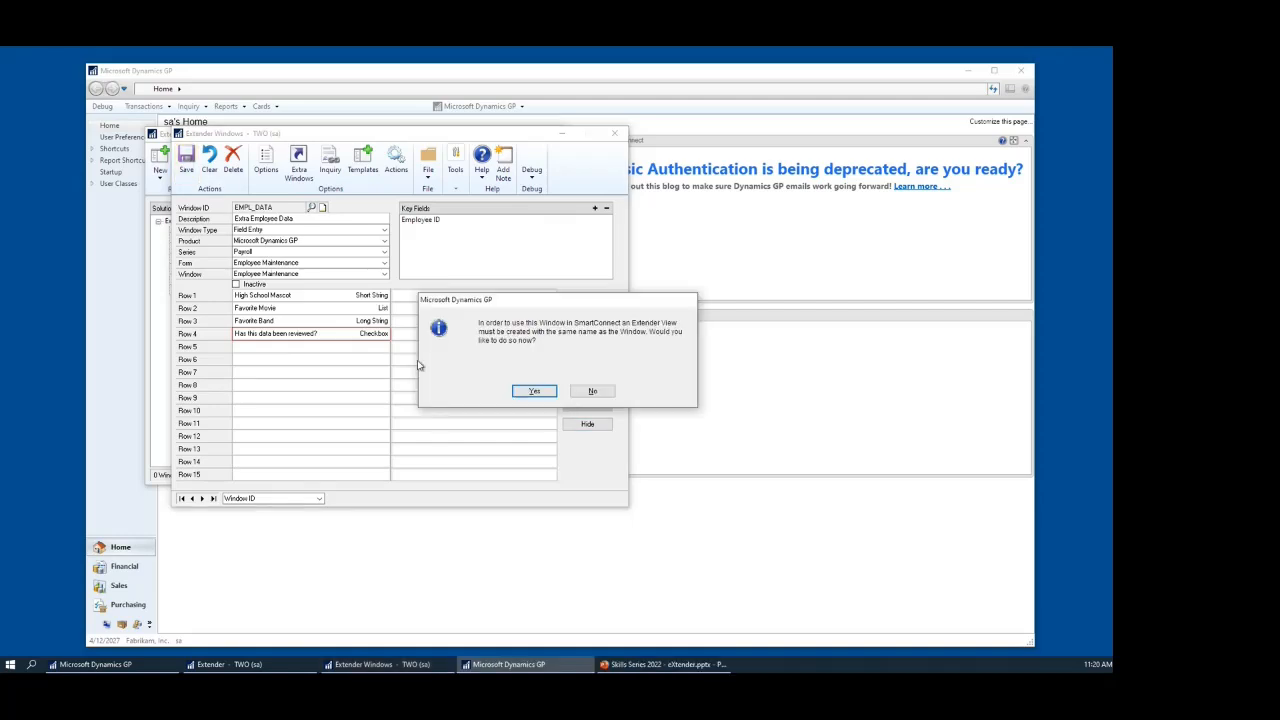
pyautogui.click(544, 397)
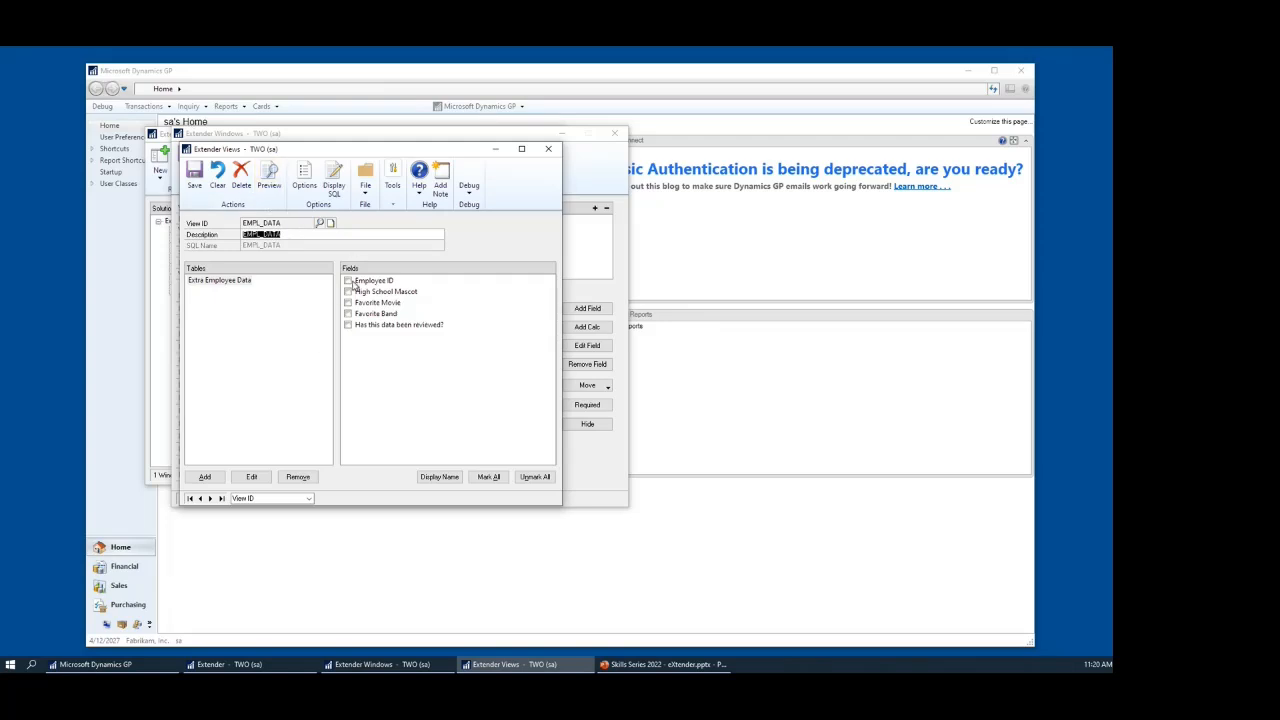
pyautogui.click(489, 478)
pyautogui.click(194, 178)
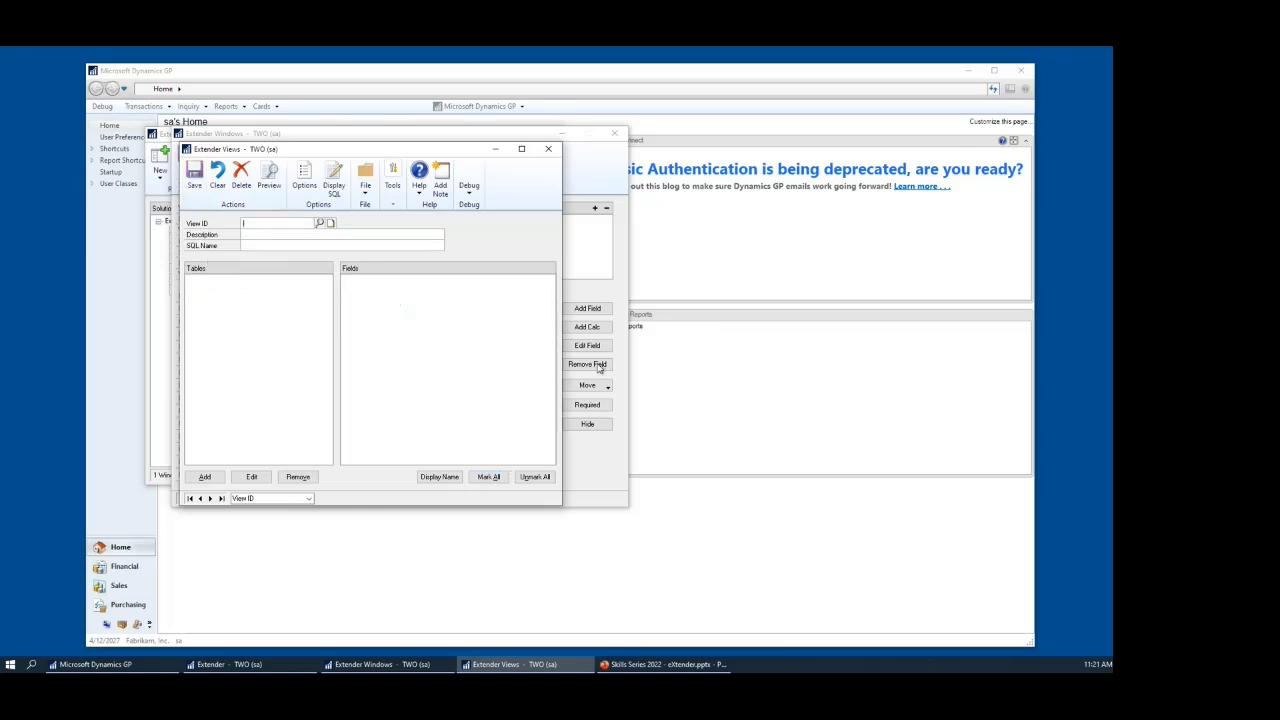
pyautogui.click(548, 148)
pyautogui.click(614, 133)
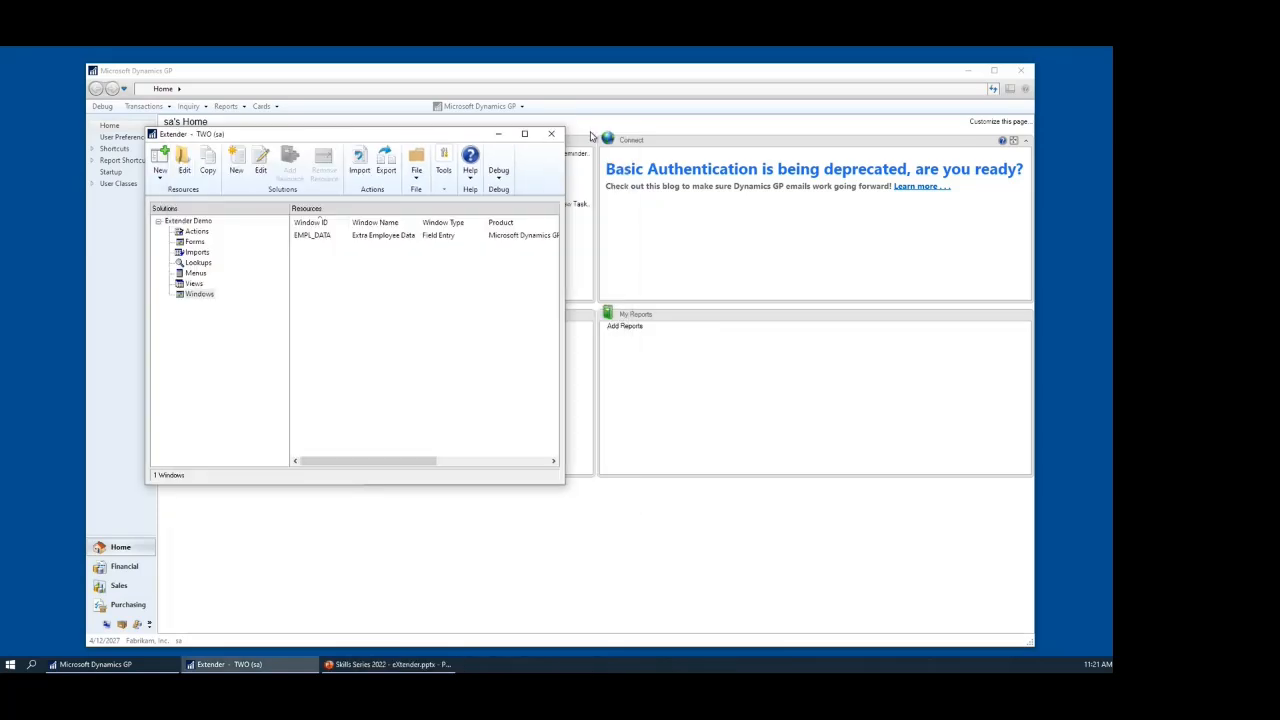
pyautogui.click(550, 132)
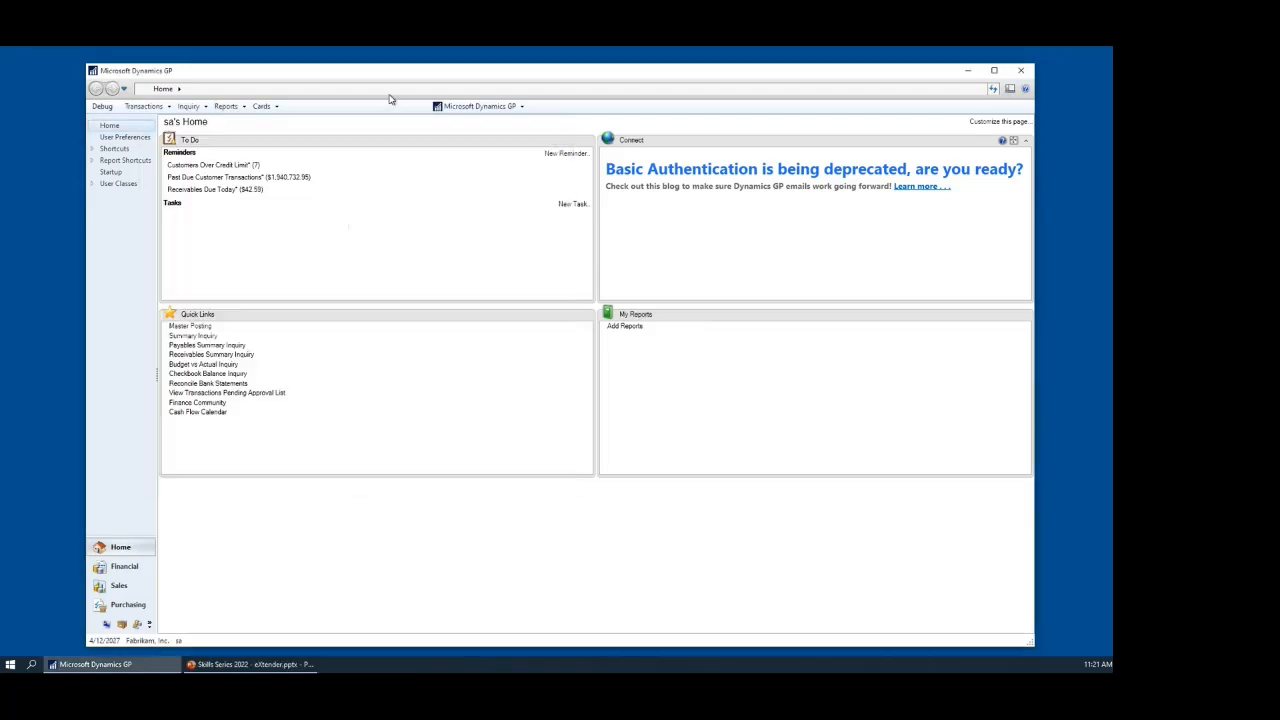
# Open the first employee record in Payroll Employee Maintenance and bring up its Extra Employee Data window.
pyautogui.click(260, 106)
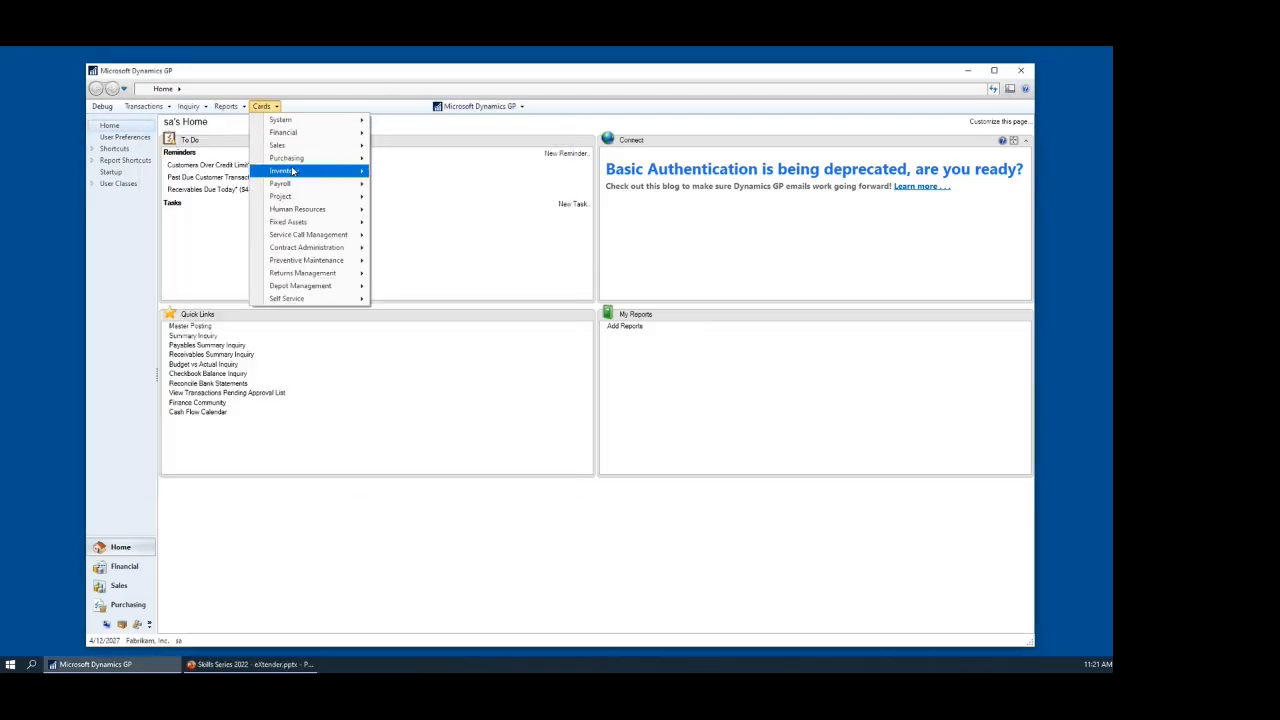
pyautogui.moveTo(310, 161)
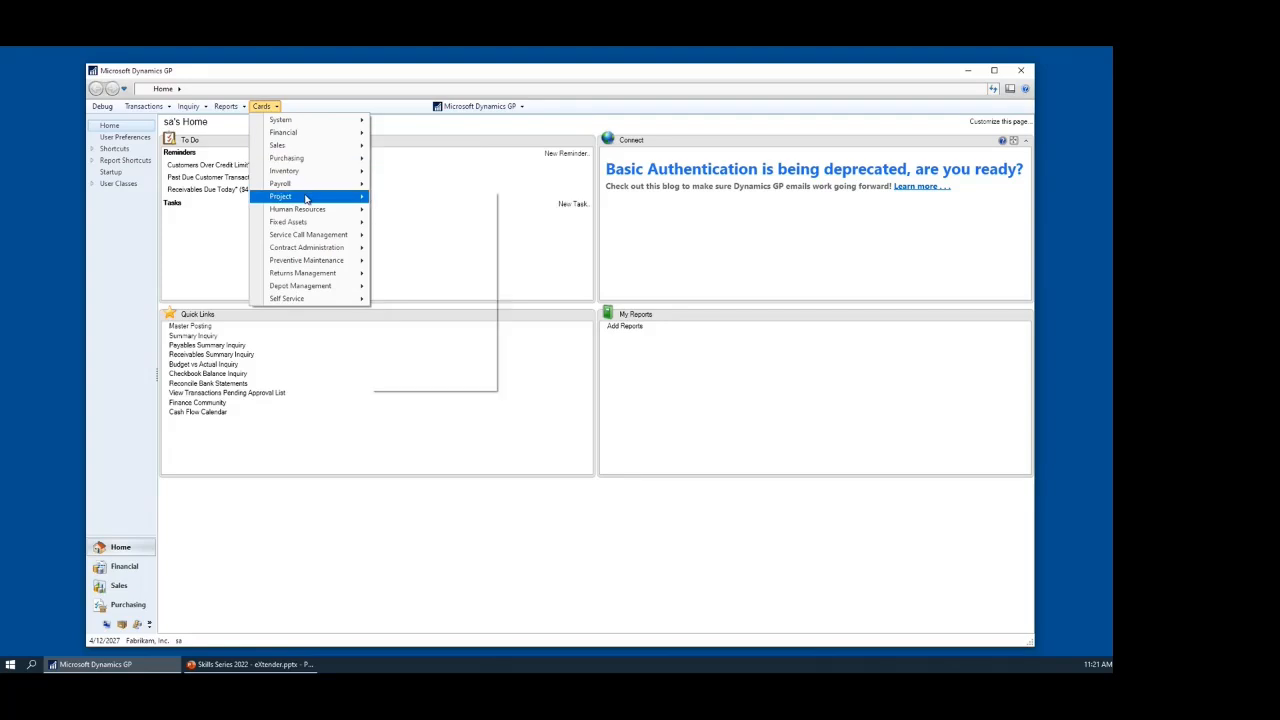
pyautogui.click(395, 182)
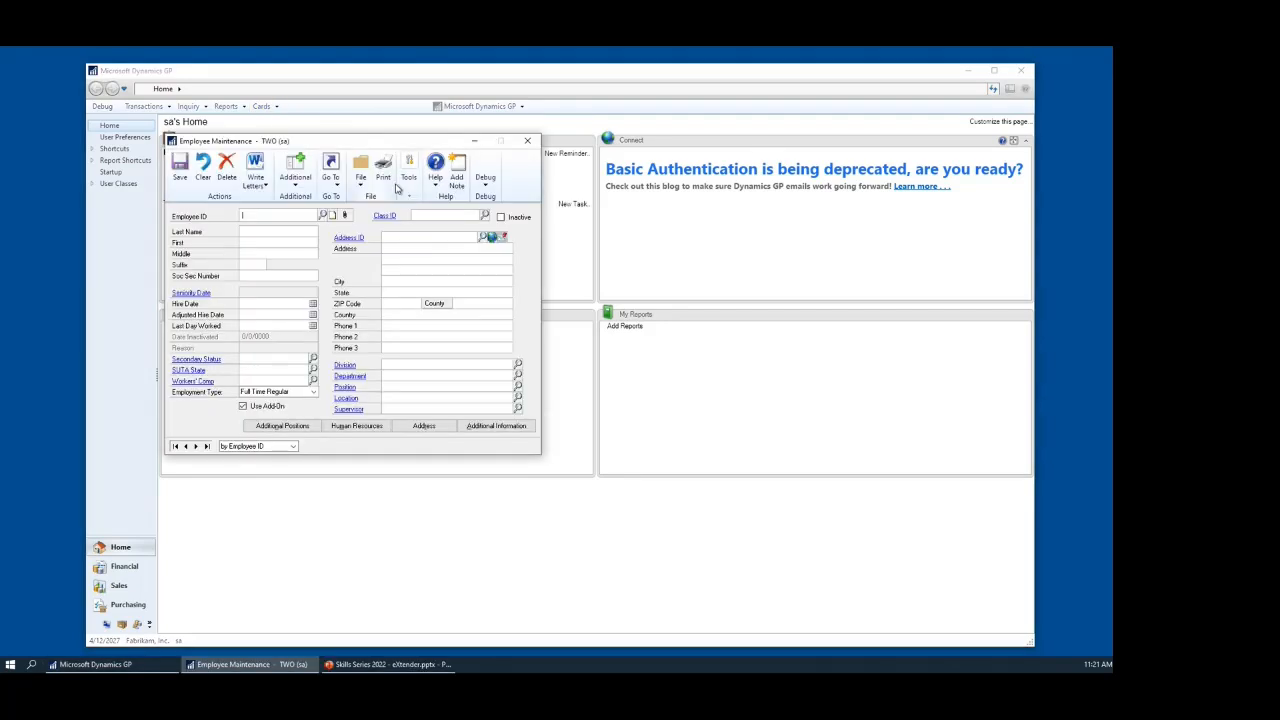
pyautogui.click(175, 447)
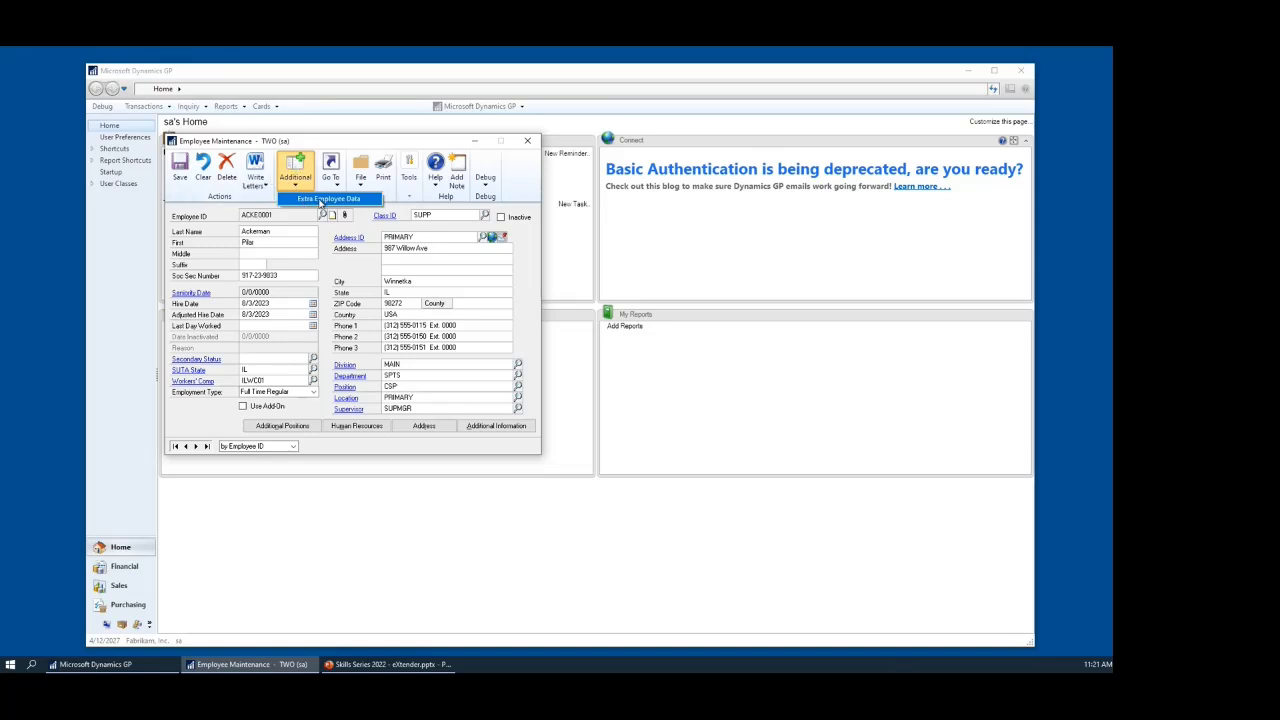
pyautogui.click(318, 202)
# Enter mascot Blue Jay, movie Star Wars and a long sample text as Favorite Band, toggle the reviewed checkbox, save, and close Employee Maintenance.
pyautogui.moveTo(830, 150); pyautogui.dragTo(569, 137)
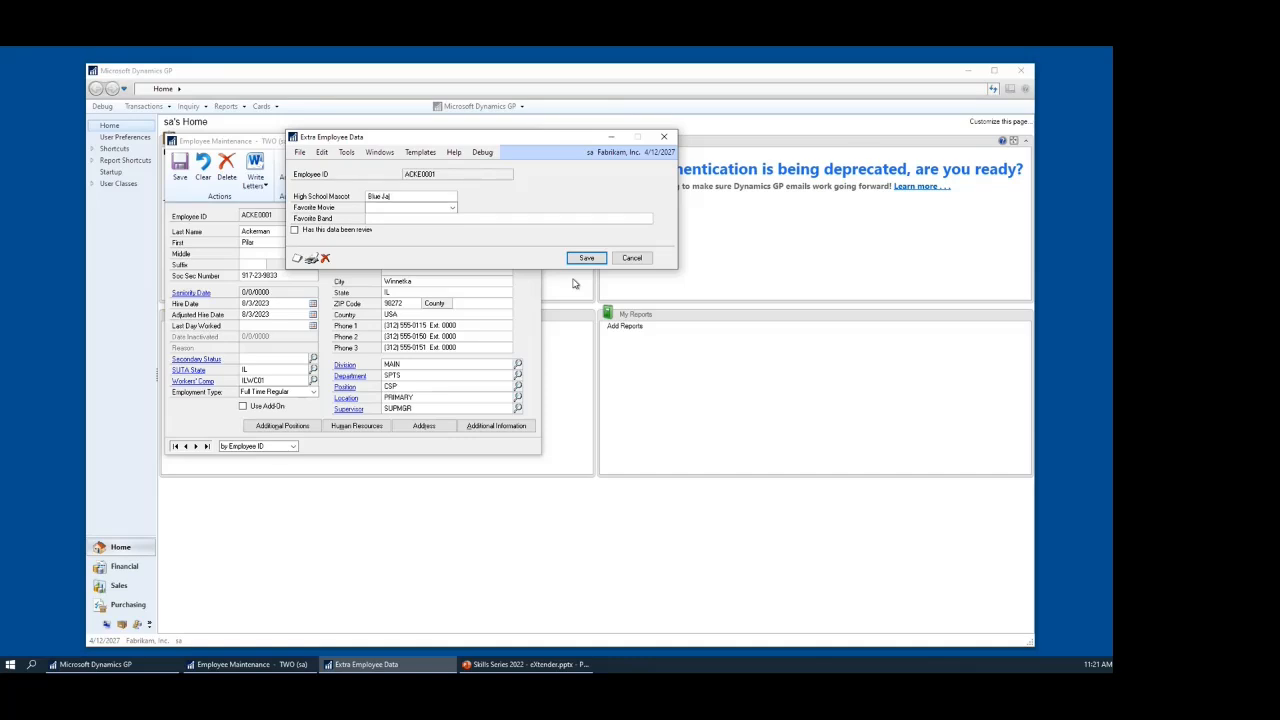
pyautogui.click(440, 207)
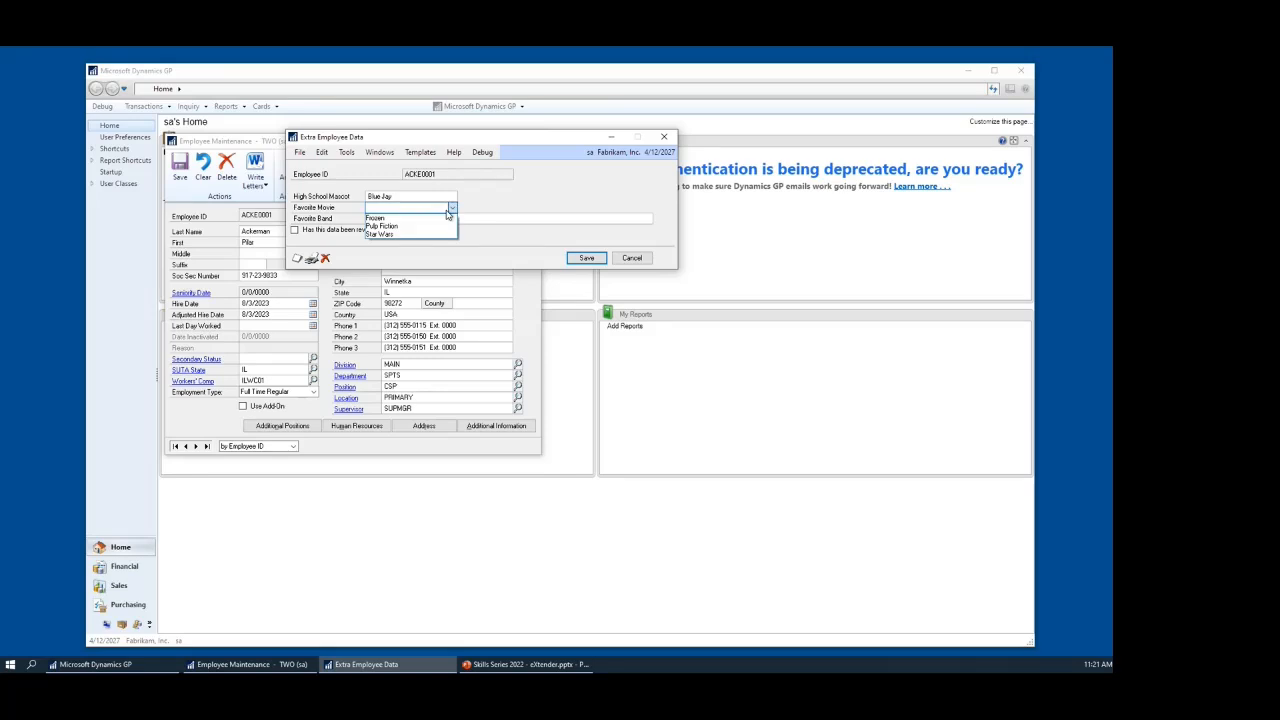
pyautogui.click(410, 236)
pyautogui.click(390, 217)
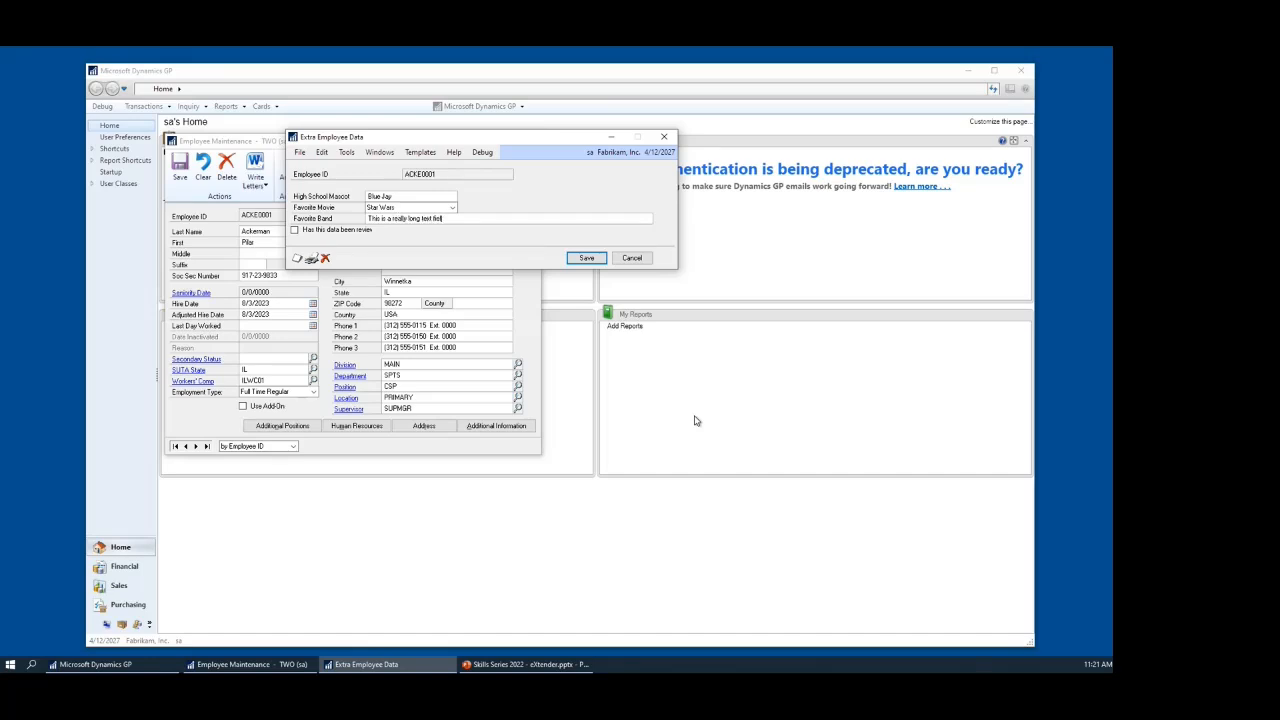
pyautogui.click(294, 232)
pyautogui.click(294, 231)
pyautogui.click(587, 258)
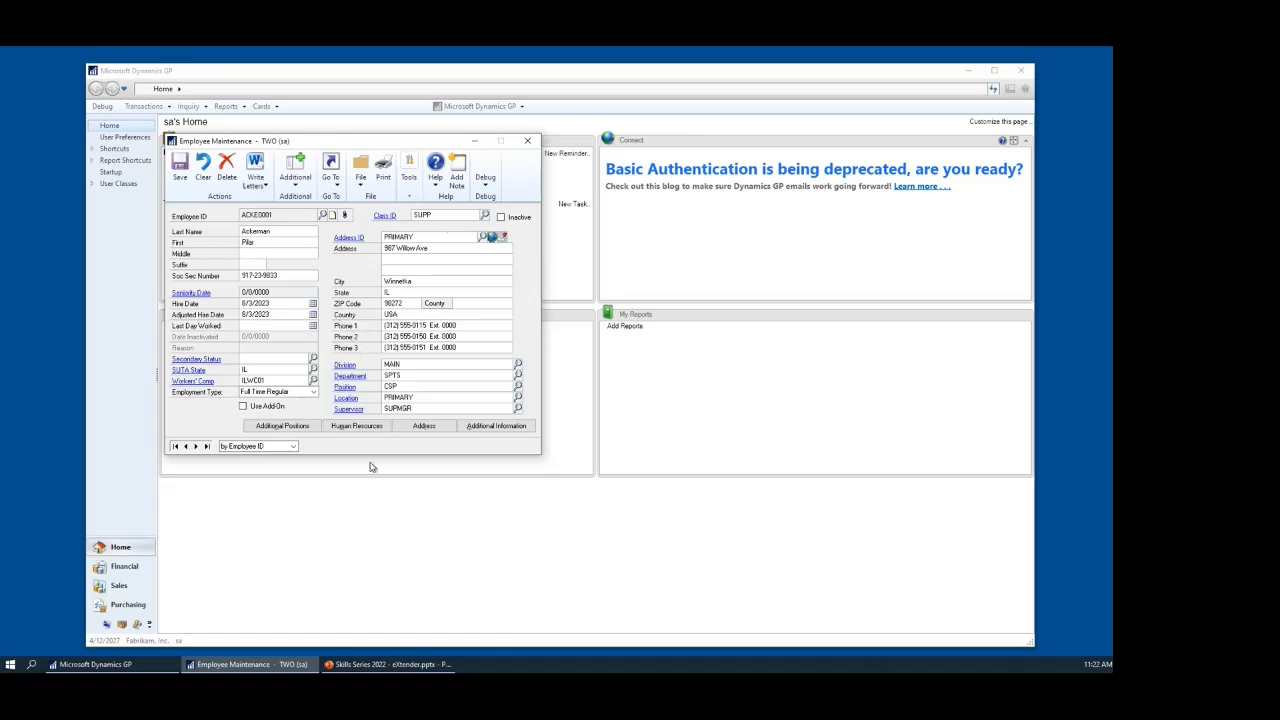
pyautogui.click(528, 142)
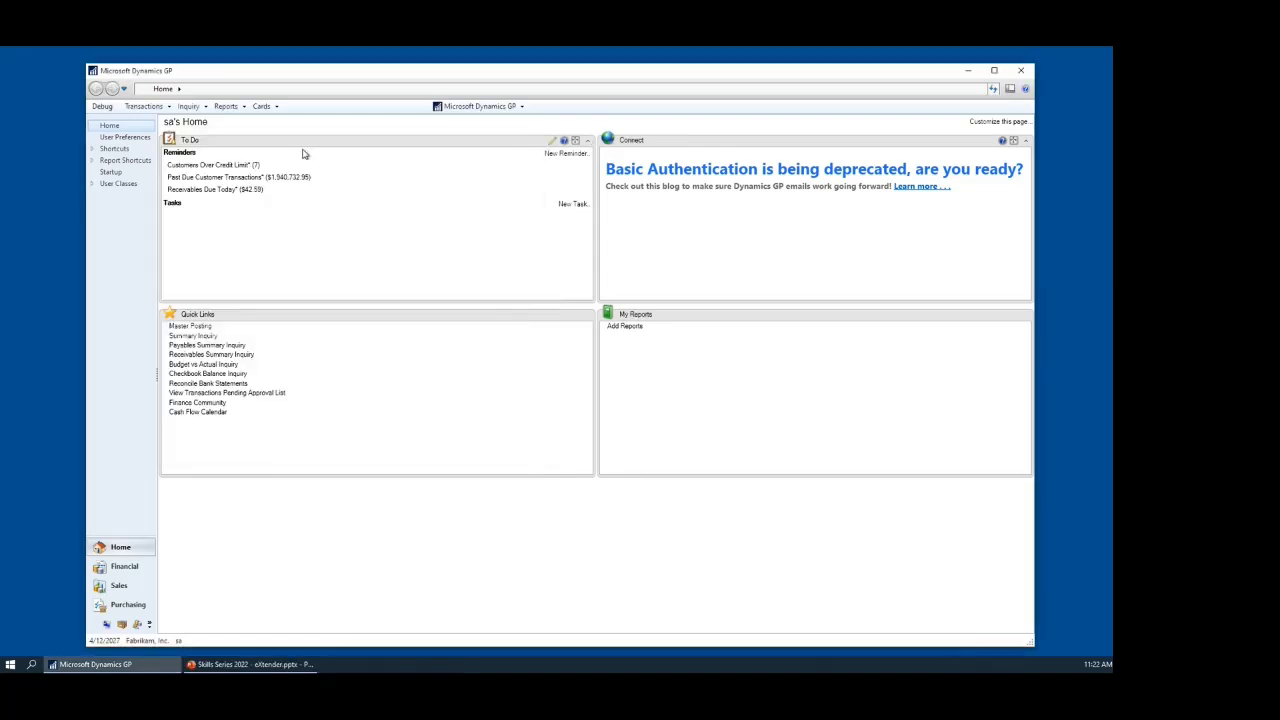
# Open Extender and create a new action with the ID NO_SUPER and the name Lock Down Supervisor.
pyautogui.click(450, 112)
pyautogui.moveTo(480, 162)
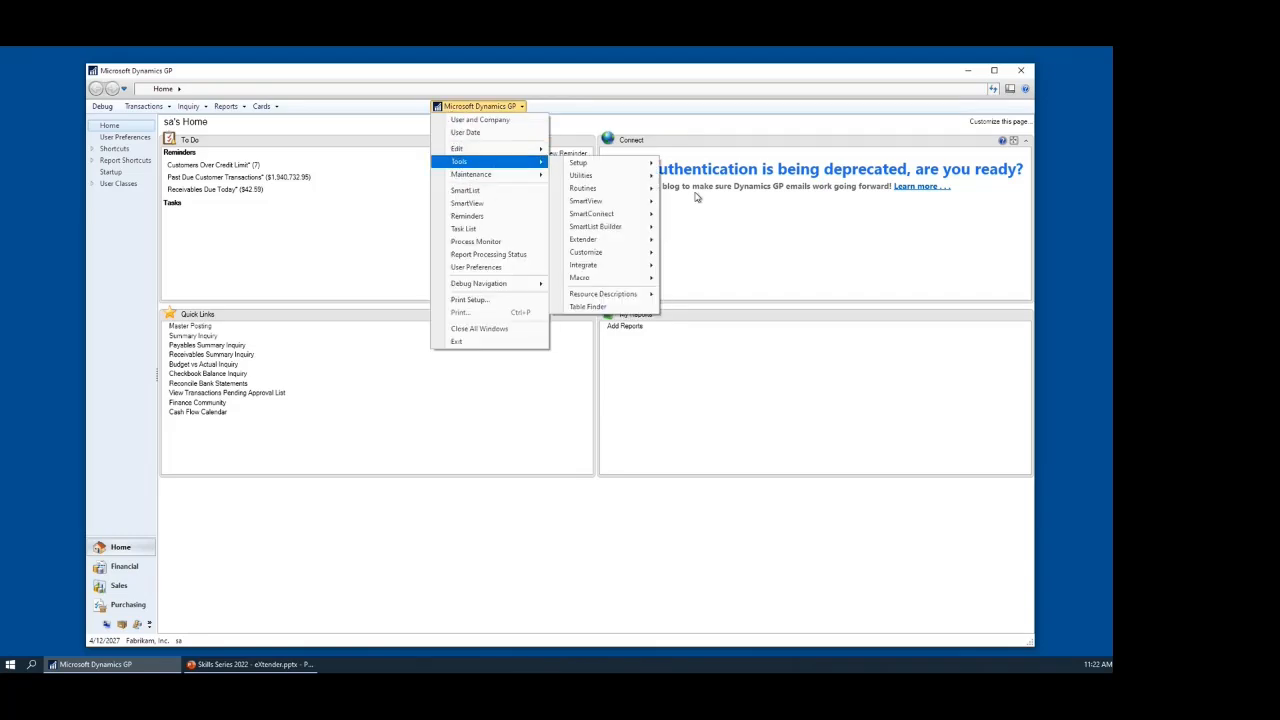
pyautogui.moveTo(615, 230)
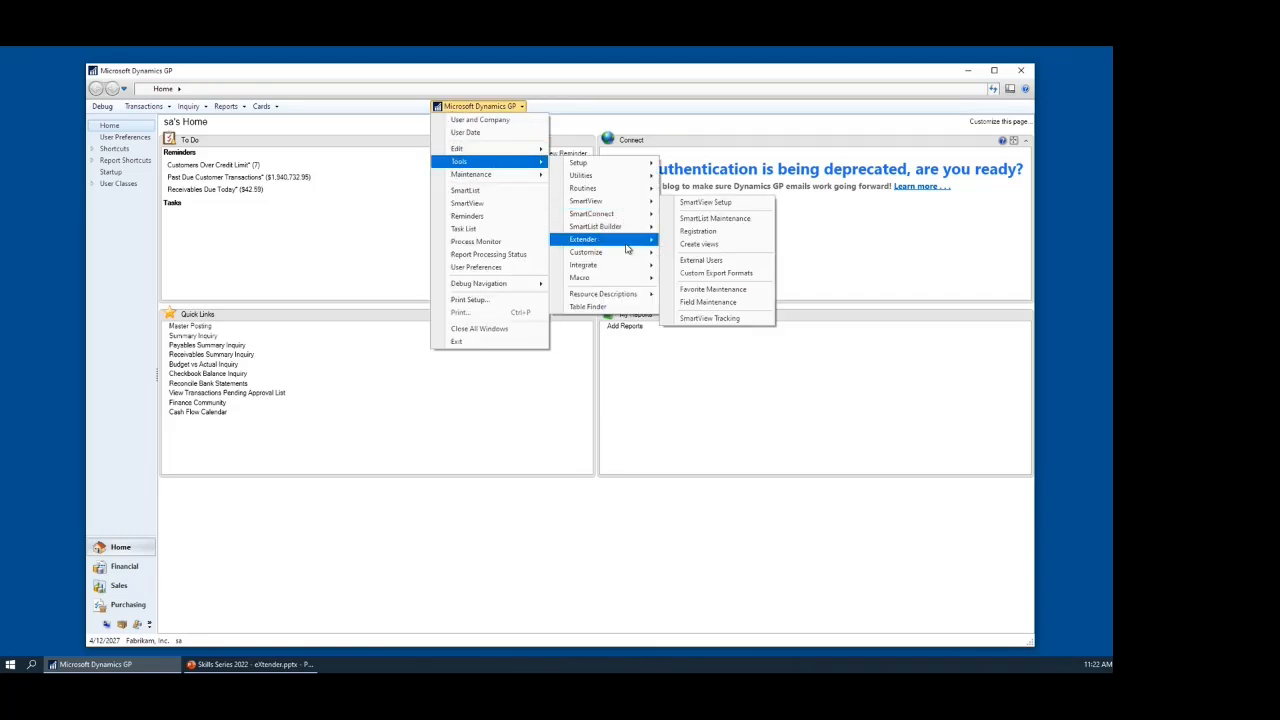
pyautogui.click(744, 246)
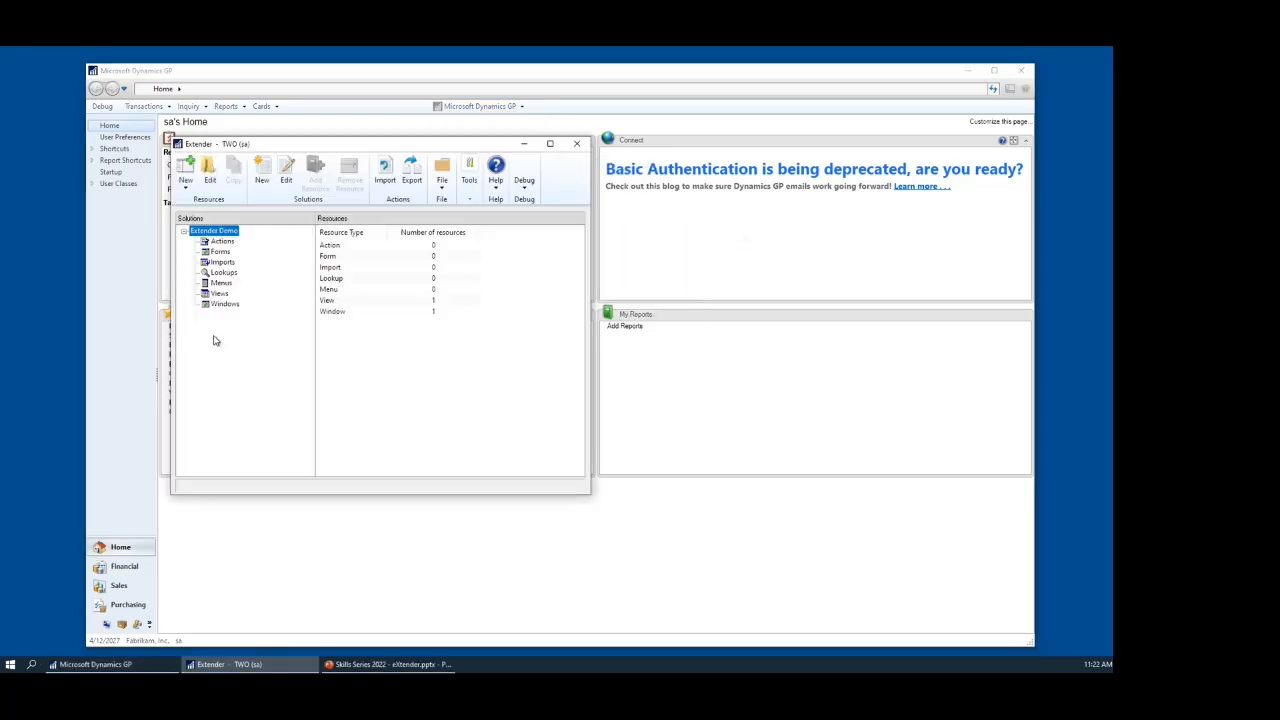
pyautogui.click(223, 243)
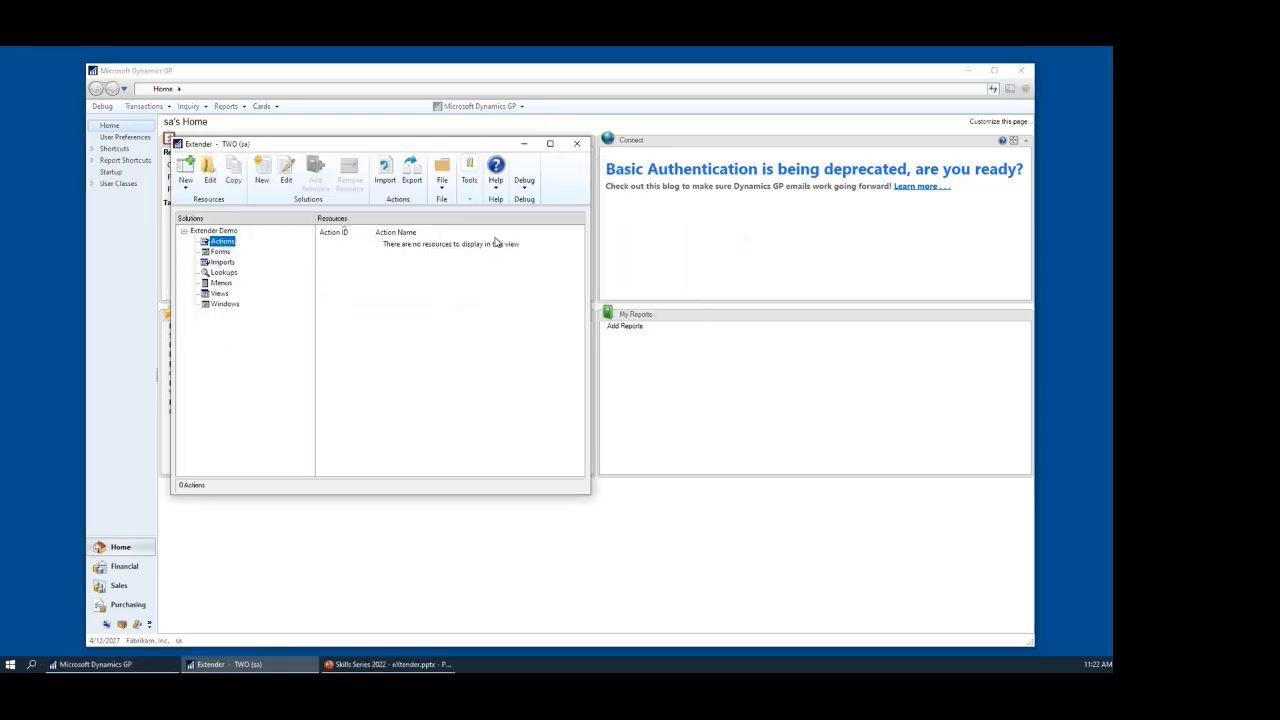
pyautogui.click(185, 180)
pyautogui.click(212, 217)
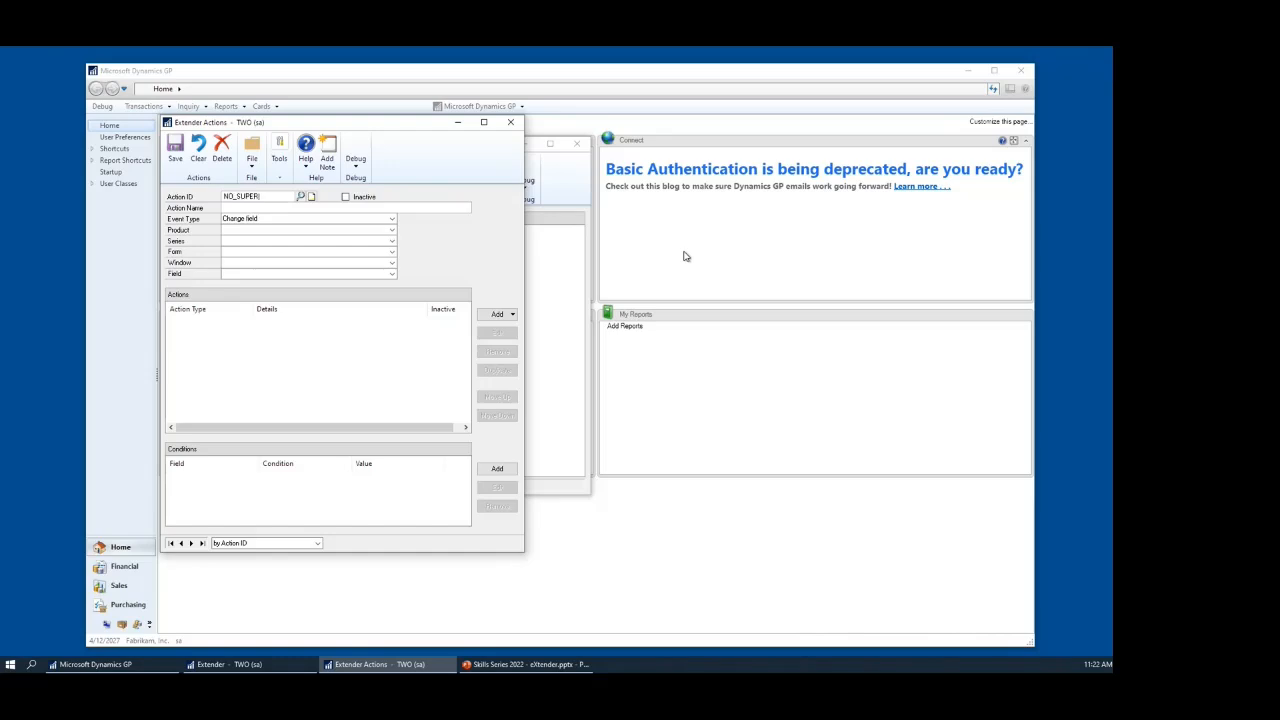
pyautogui.press('Tab')
# Set the action's event type to Open window, its product to Microsoft Dynamics GP and its series to Payroll.
pyautogui.click(392, 219)
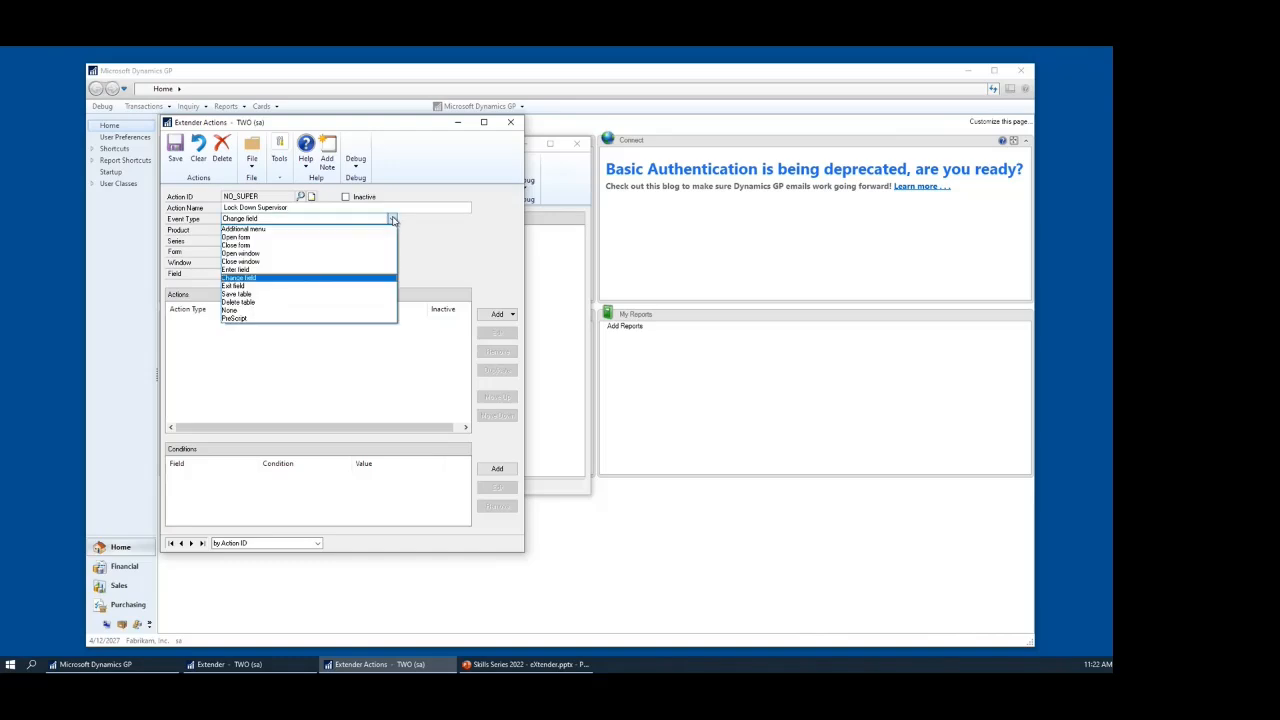
pyautogui.click(301, 256)
pyautogui.click(389, 232)
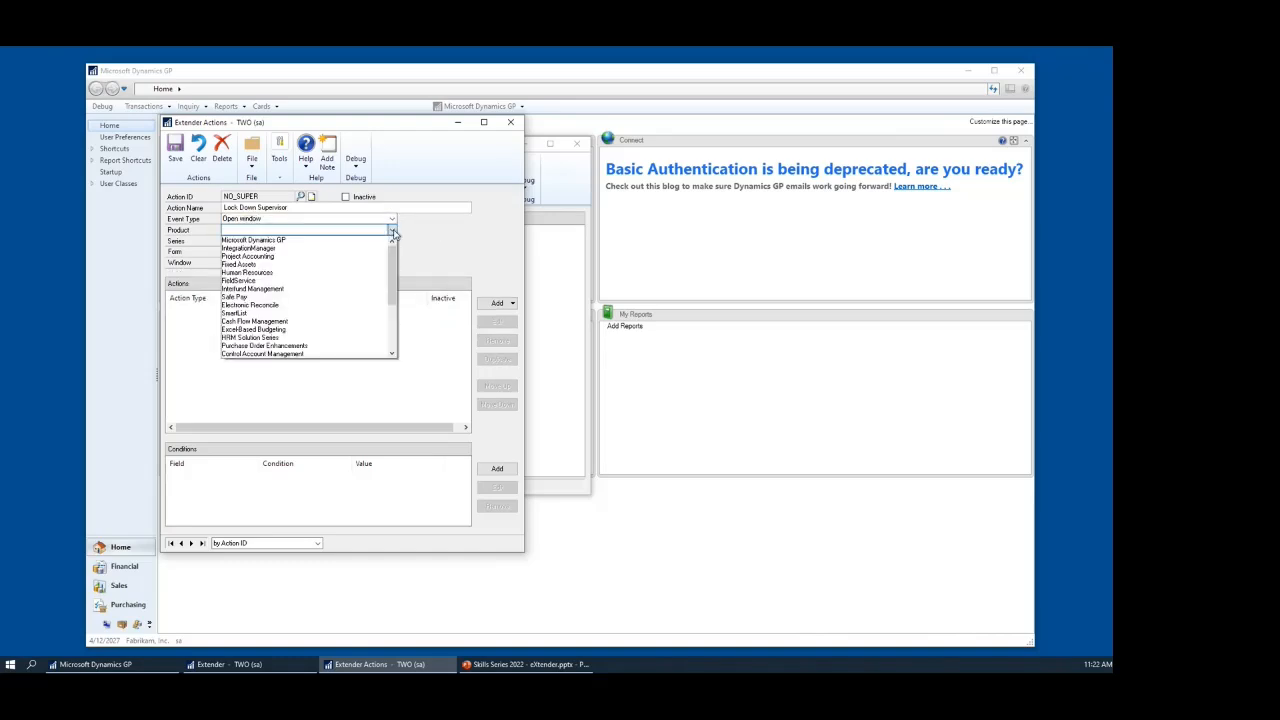
pyautogui.click(375, 241)
pyautogui.click(392, 241)
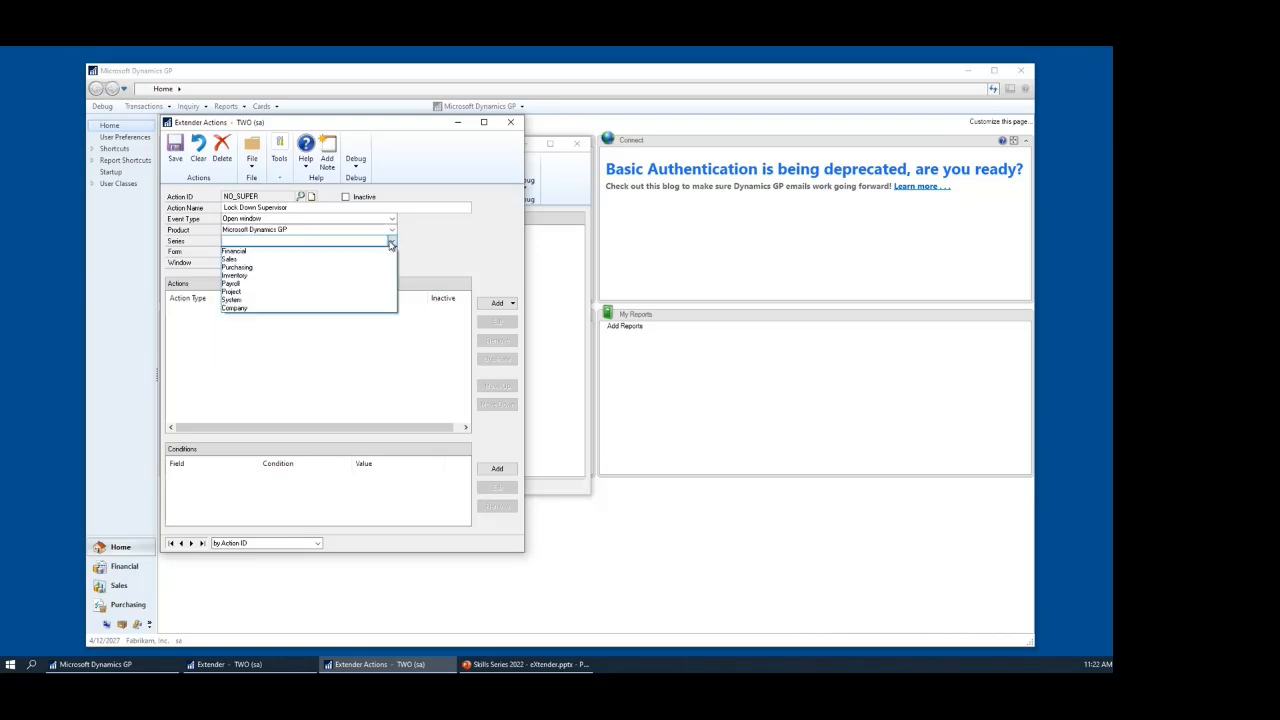
pyautogui.click(285, 283)
# Choose Employee Maintenance as both the form and the window that trigger the action.
pyautogui.click(392, 251)
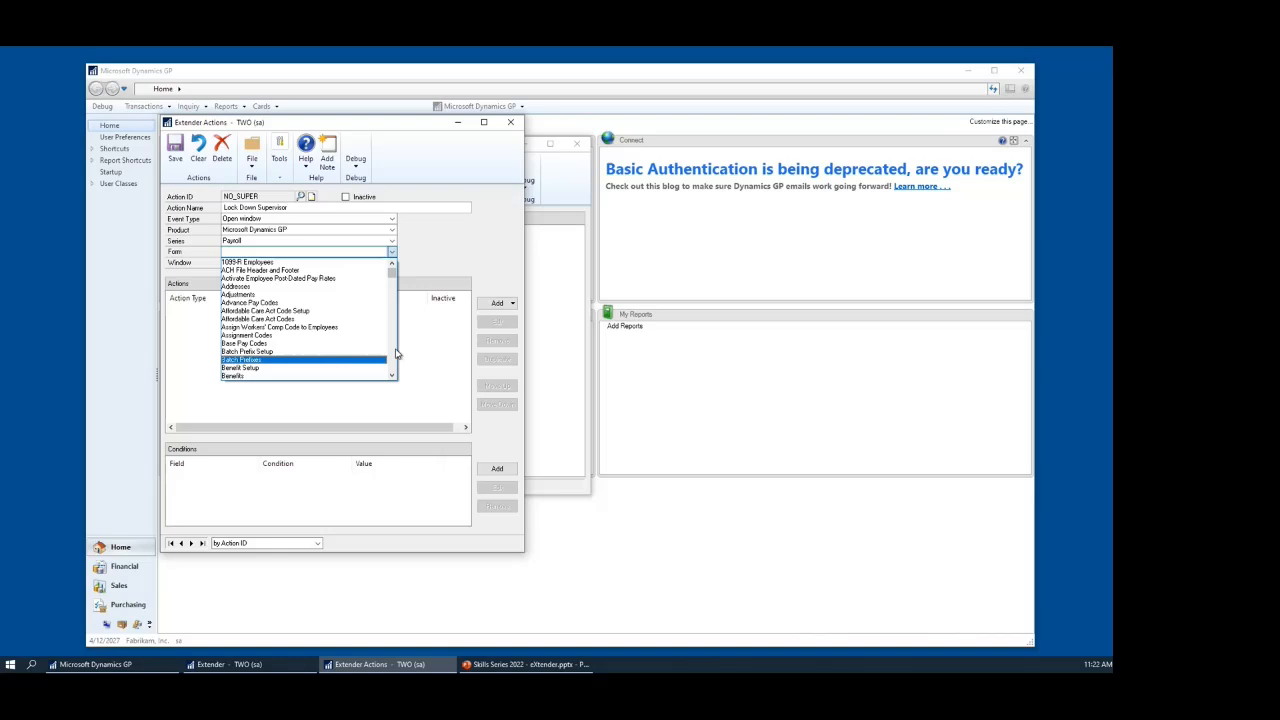
pyautogui.press('e')
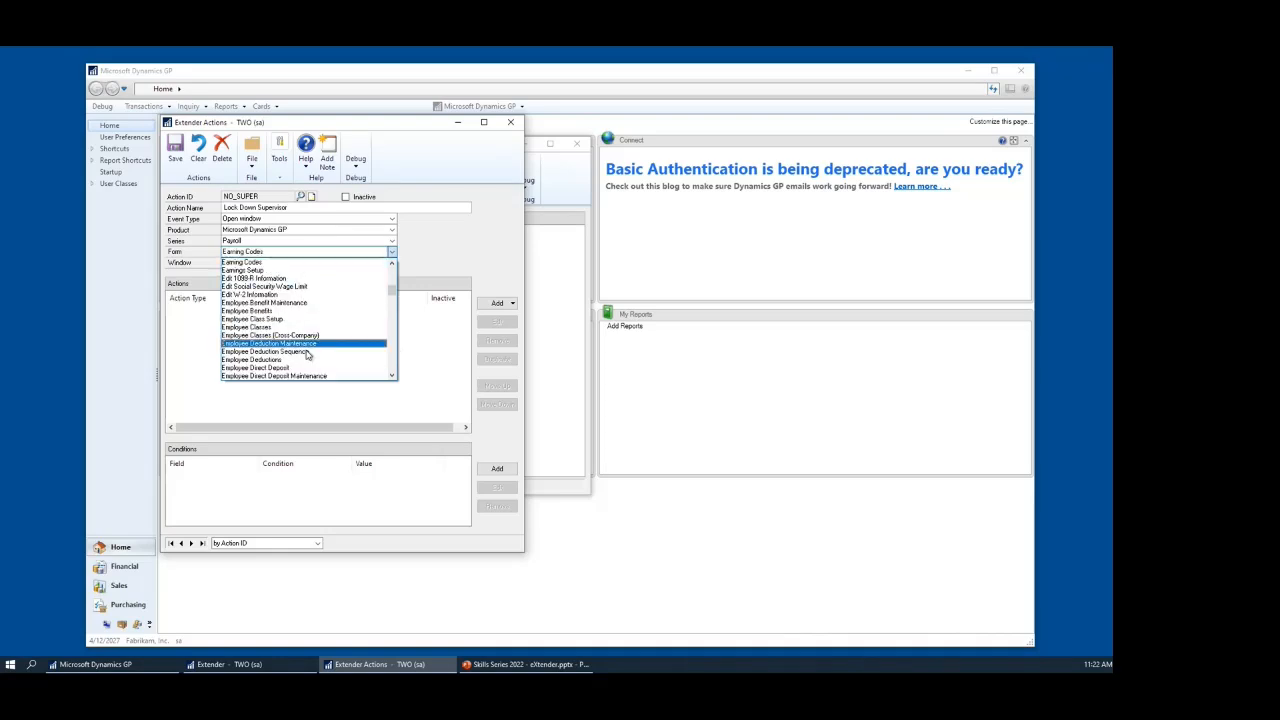
pyautogui.scroll(-5, 350, 325)
pyautogui.scroll(-2, 349, 325)
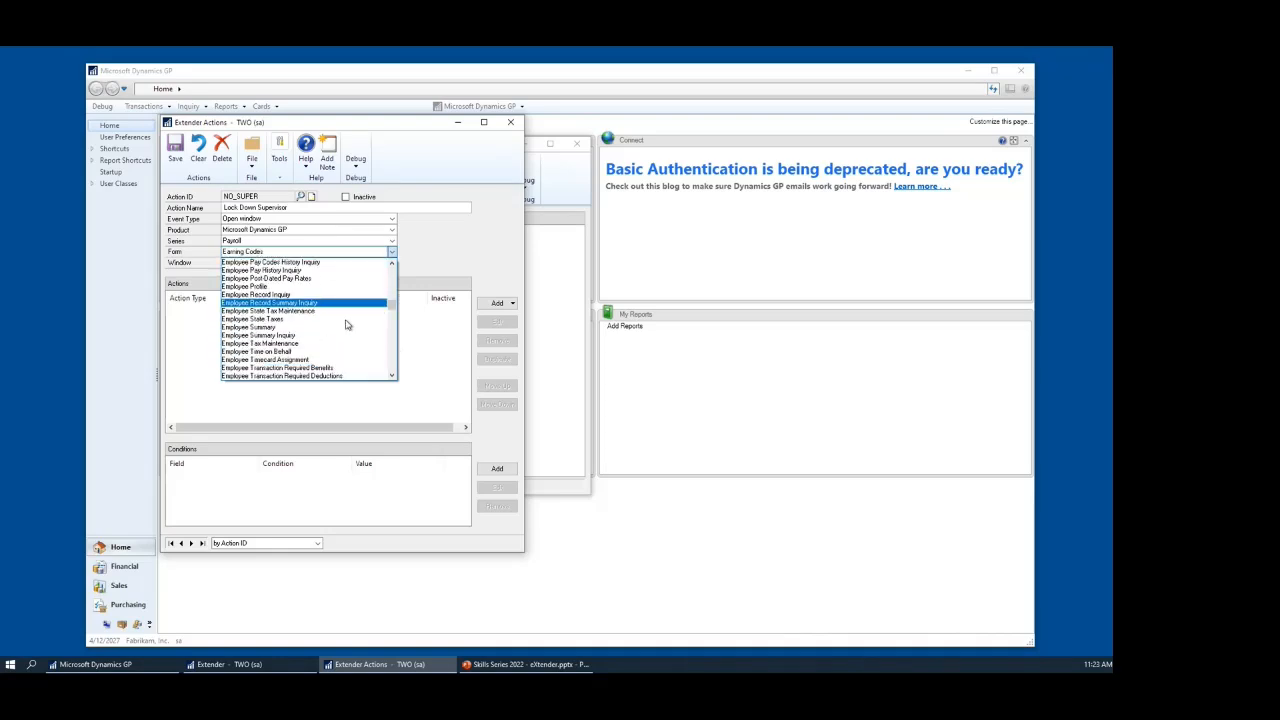
pyautogui.scroll(3, 352, 302)
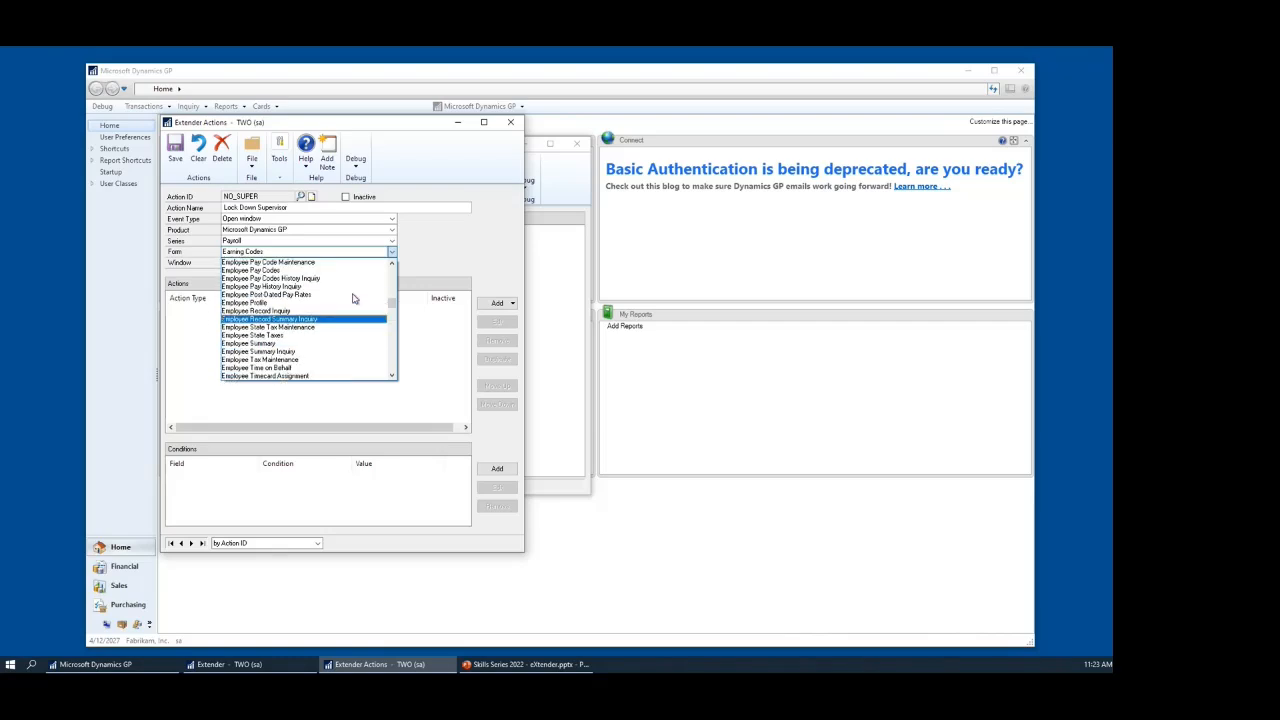
pyautogui.click(288, 295)
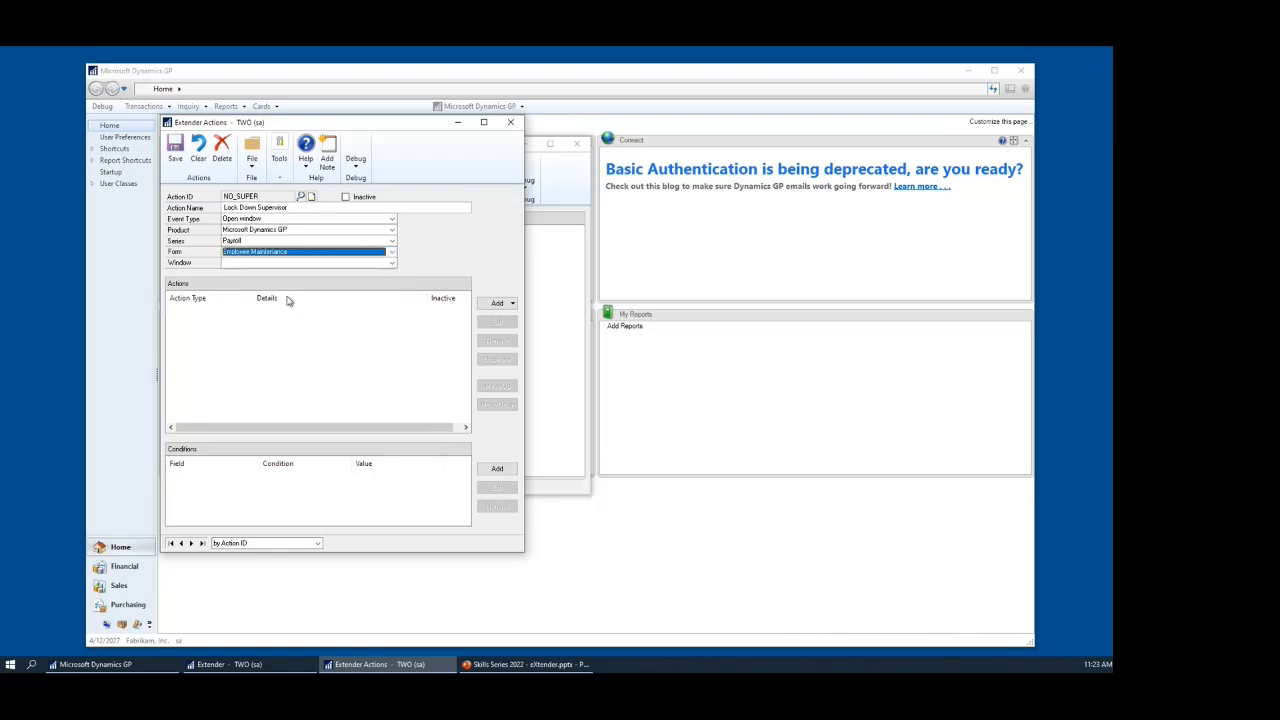
pyautogui.click(393, 263)
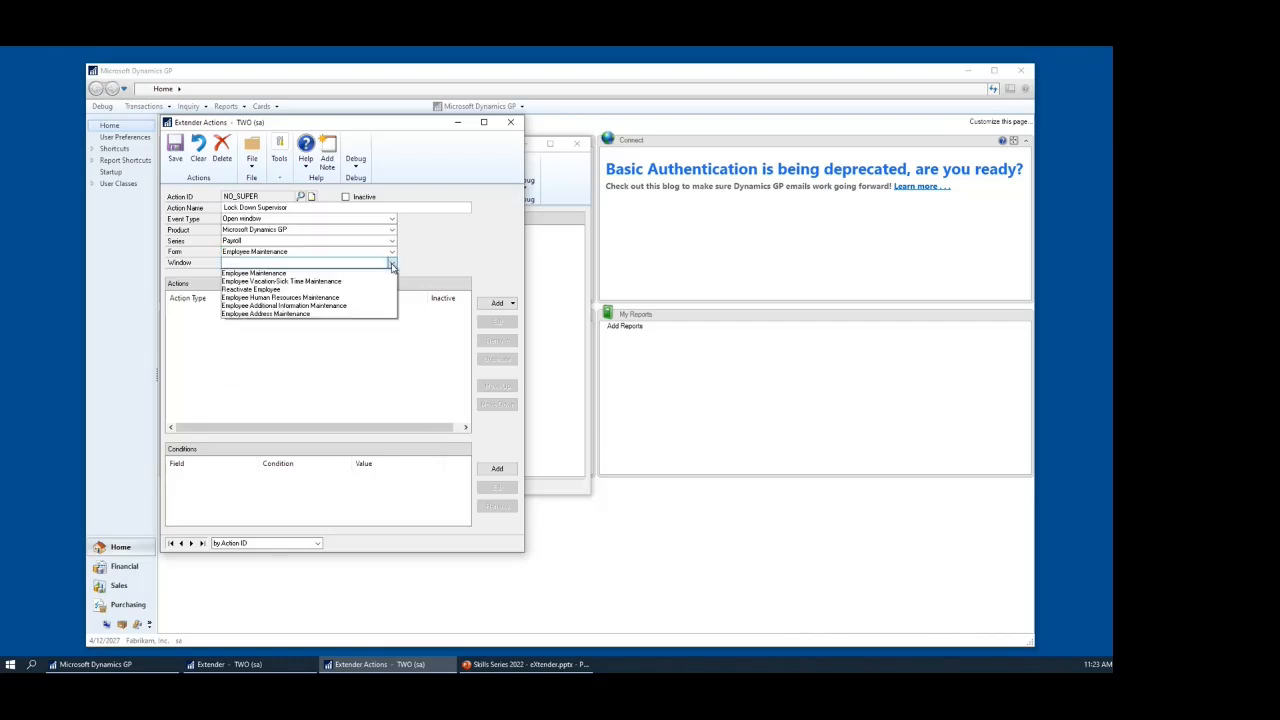
pyautogui.click(270, 273)
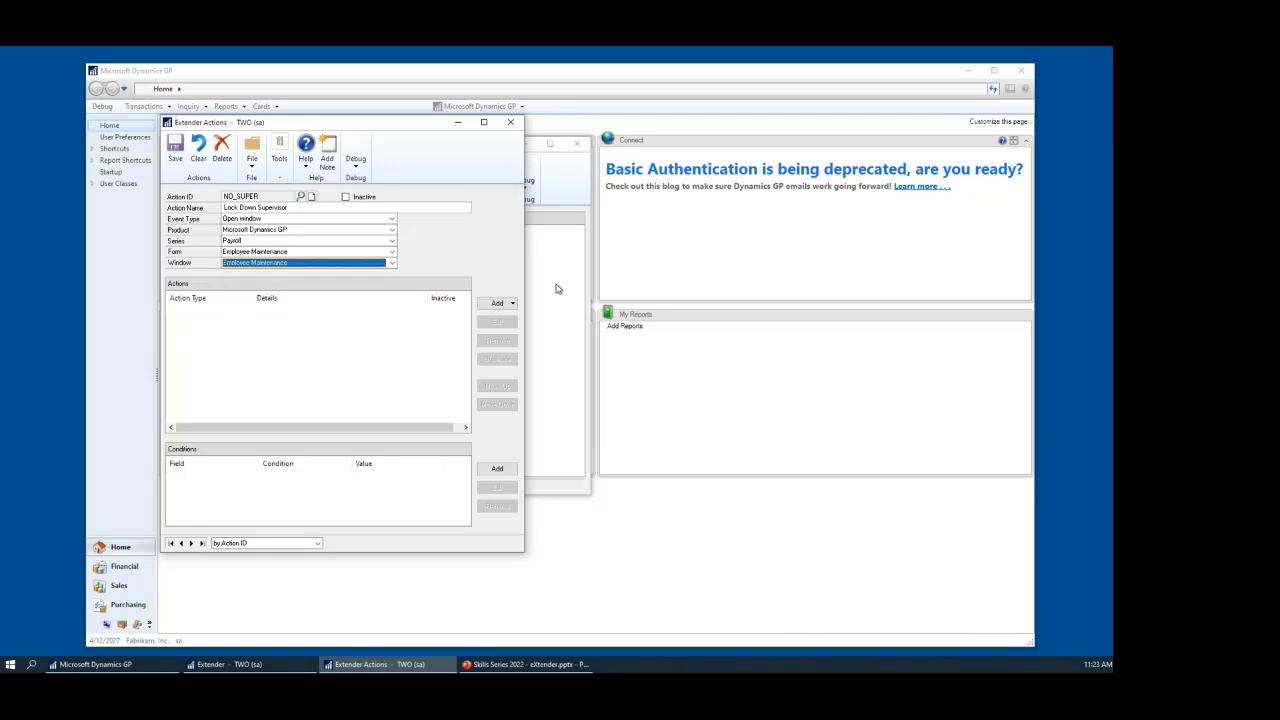
# Add a Disable fields action for the Supervisor Code field, then save and close the NO_SUPER action.
pyautogui.click(505, 304)
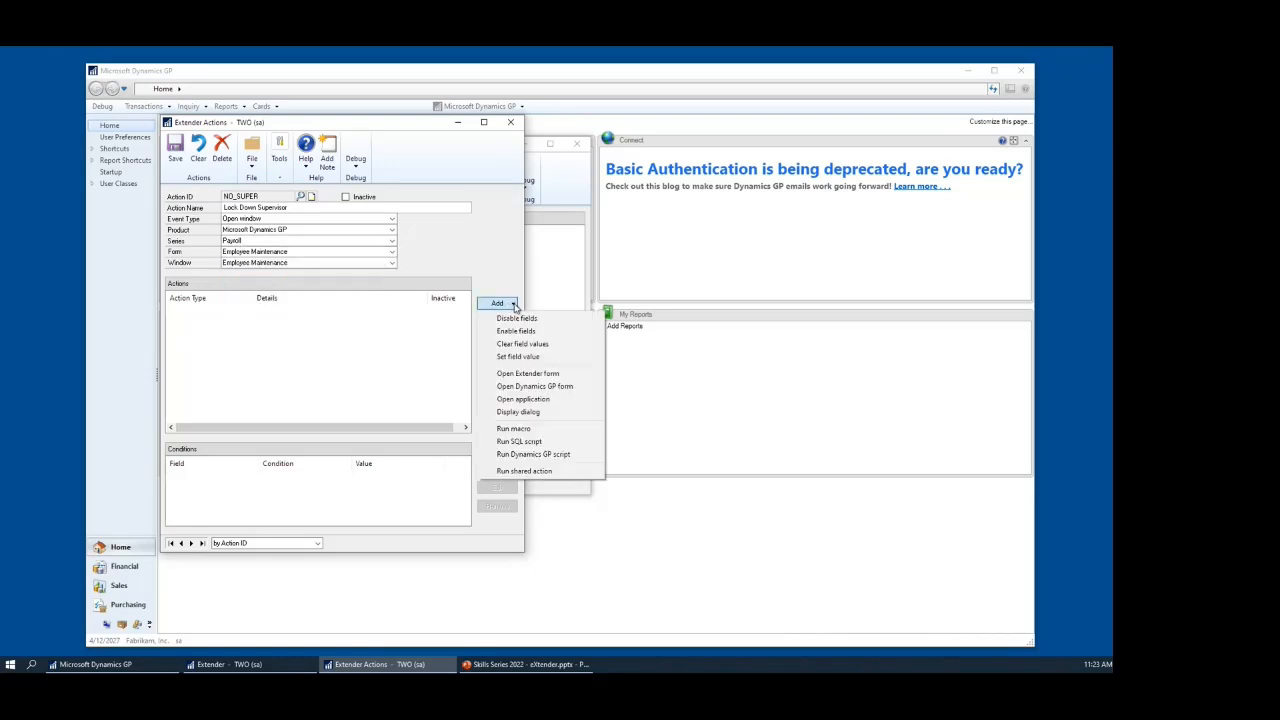
pyautogui.click(516, 318)
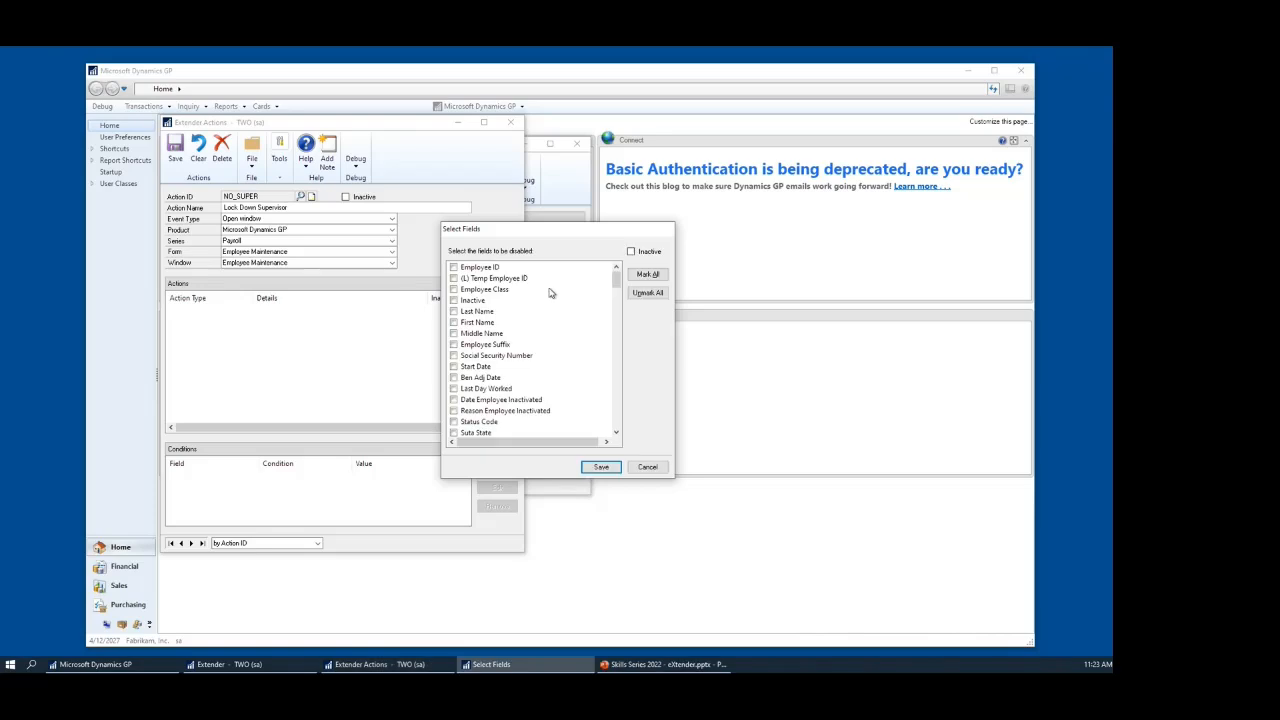
pyautogui.moveTo(537, 238); pyautogui.dragTo(440, 170)
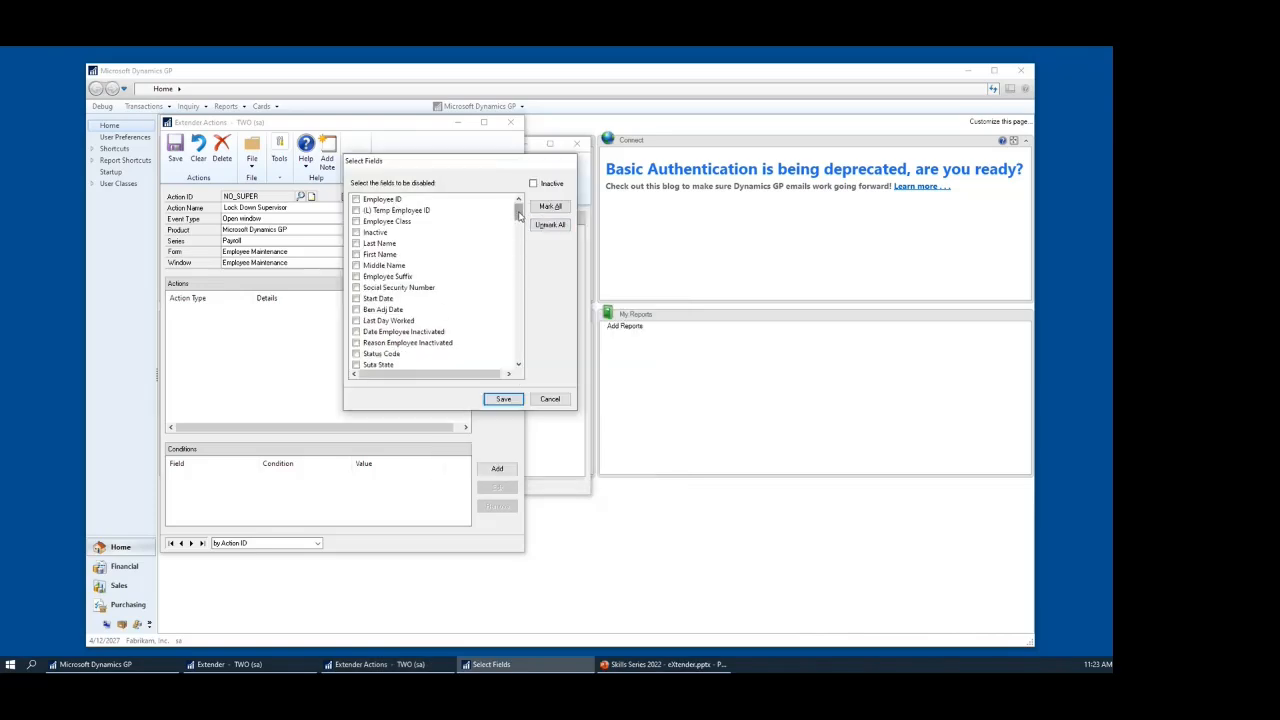
pyautogui.moveTo(519, 218); pyautogui.dragTo(520, 251)
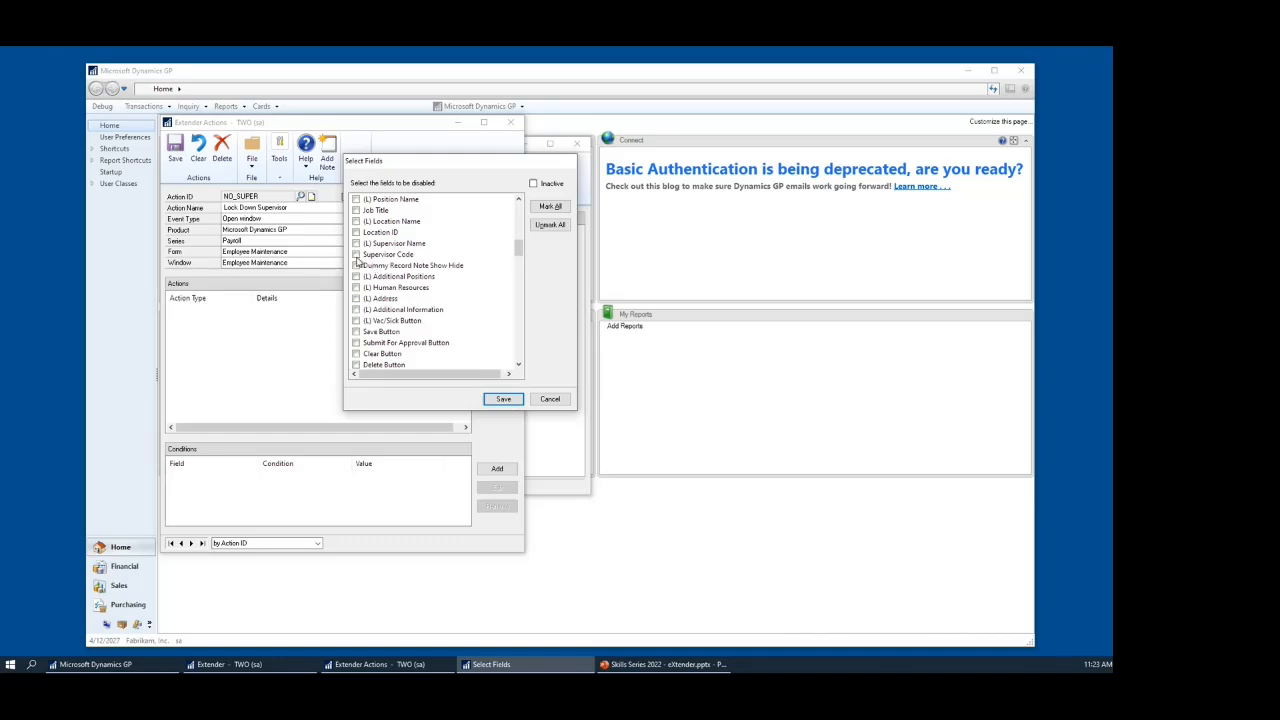
pyautogui.click(503, 398)
pyautogui.click(175, 152)
pyautogui.click(510, 122)
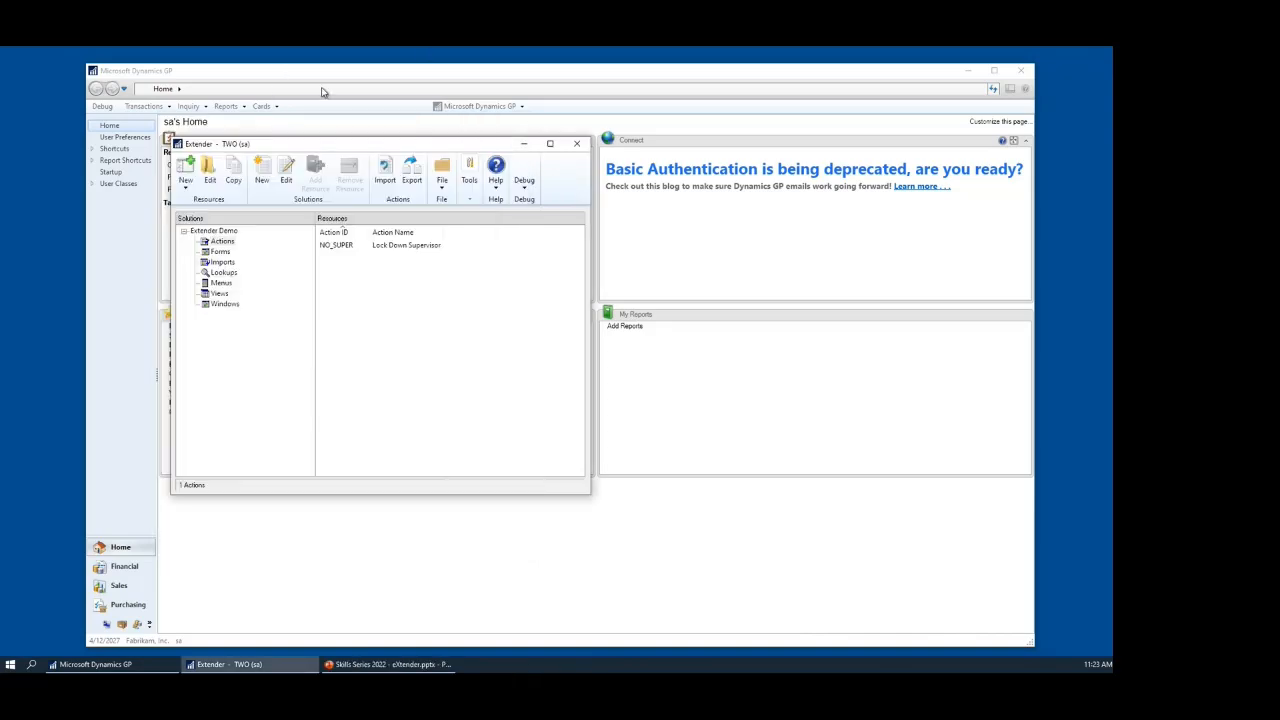
# Open Payroll Employee Maintenance and display the first employee record to test the supervisor lockdown.
pyautogui.click(279, 121)
pyautogui.click(261, 106)
pyautogui.moveTo(330, 184)
pyautogui.click(419, 187)
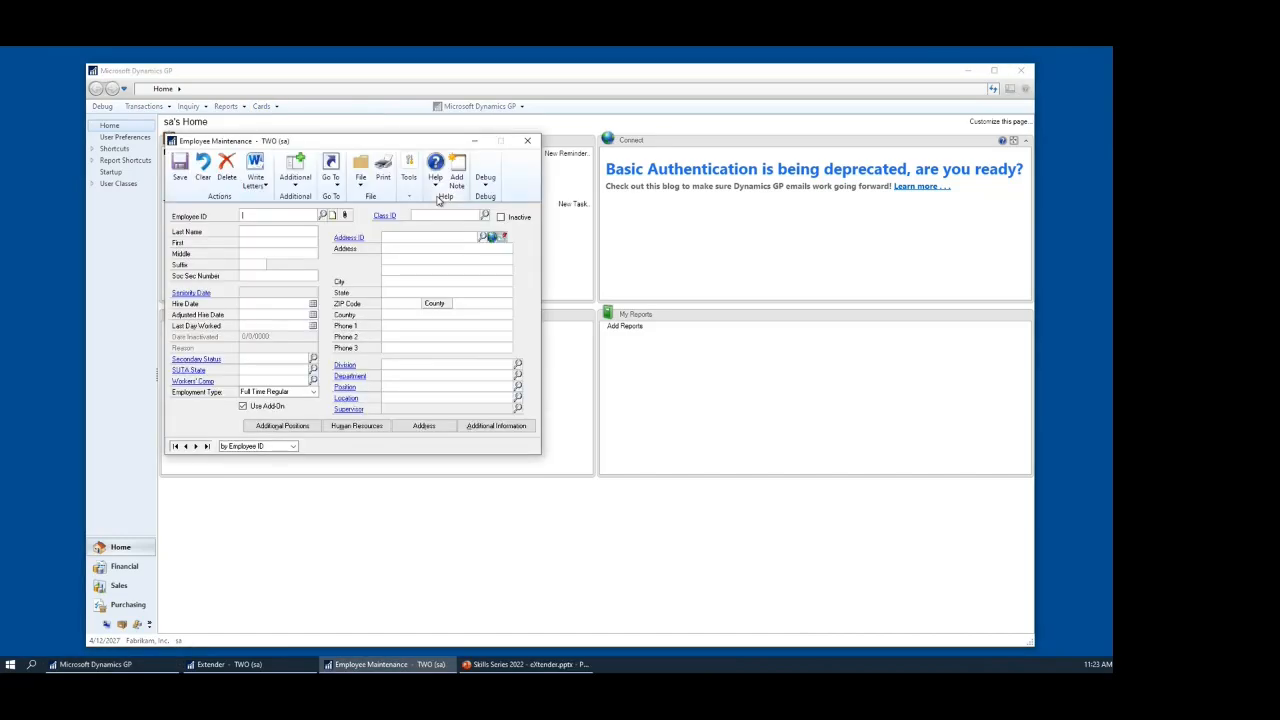
pyautogui.click(175, 446)
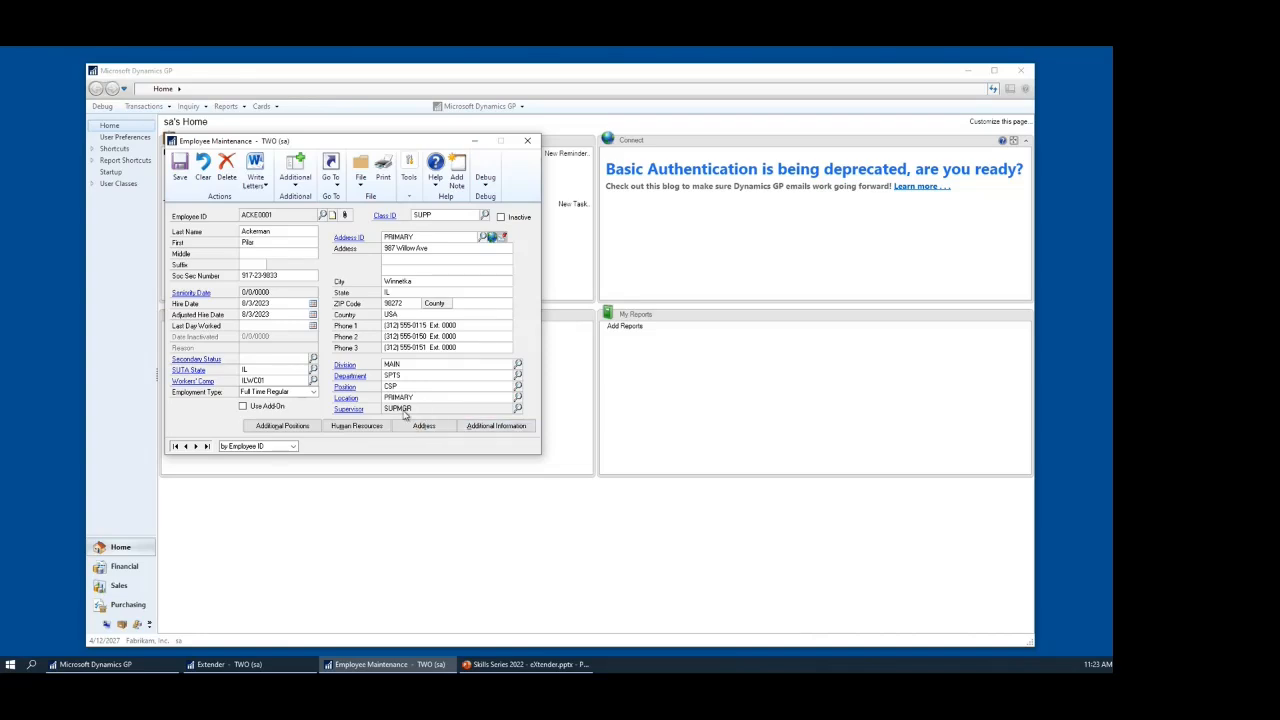
# Pick supervisor TECMGR through the lookup, try editing the record's neighbouring fields, and close the employee record with the changes discarded.
pyautogui.click(518, 408)
pyautogui.doubleClick(236, 280)
pyautogui.click(409, 399)
pyautogui.click(421, 399)
pyautogui.press('Tab')
pyautogui.press('Tab')
pyautogui.press('Tab')
pyautogui.click(591, 391)
pyautogui.press('BackSpace')
pyautogui.click(529, 143)
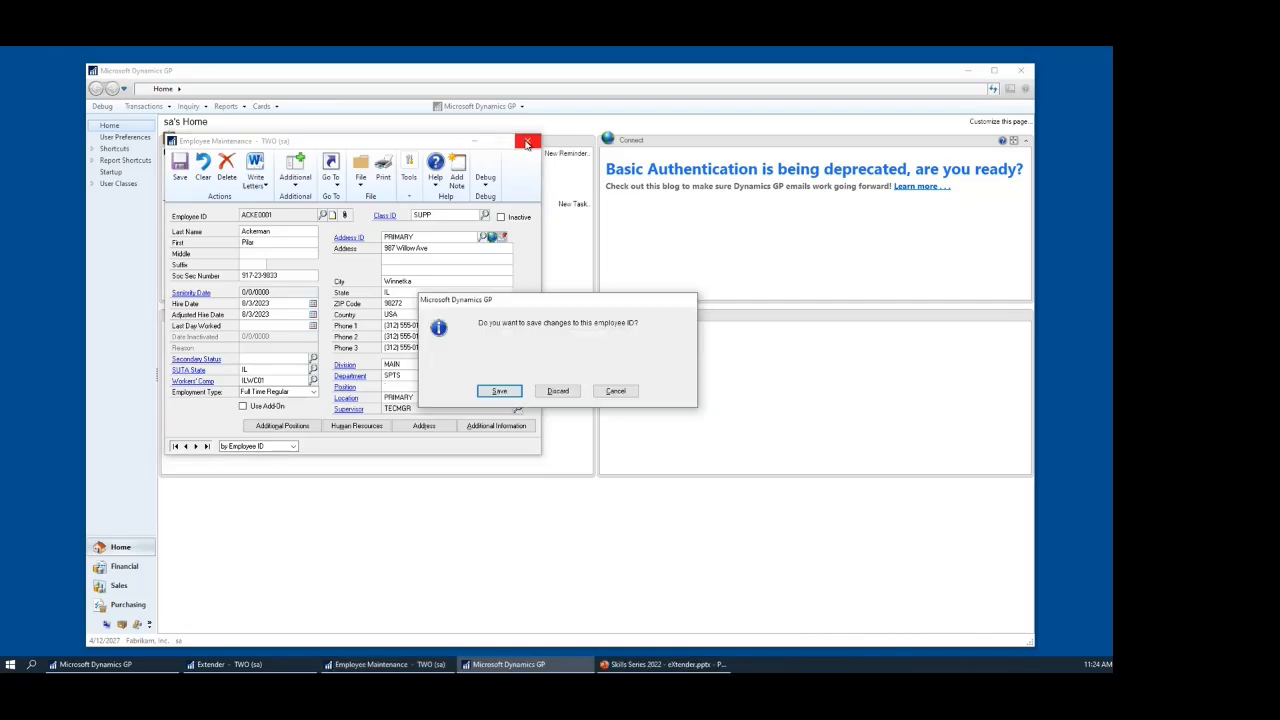
pyautogui.click(562, 395)
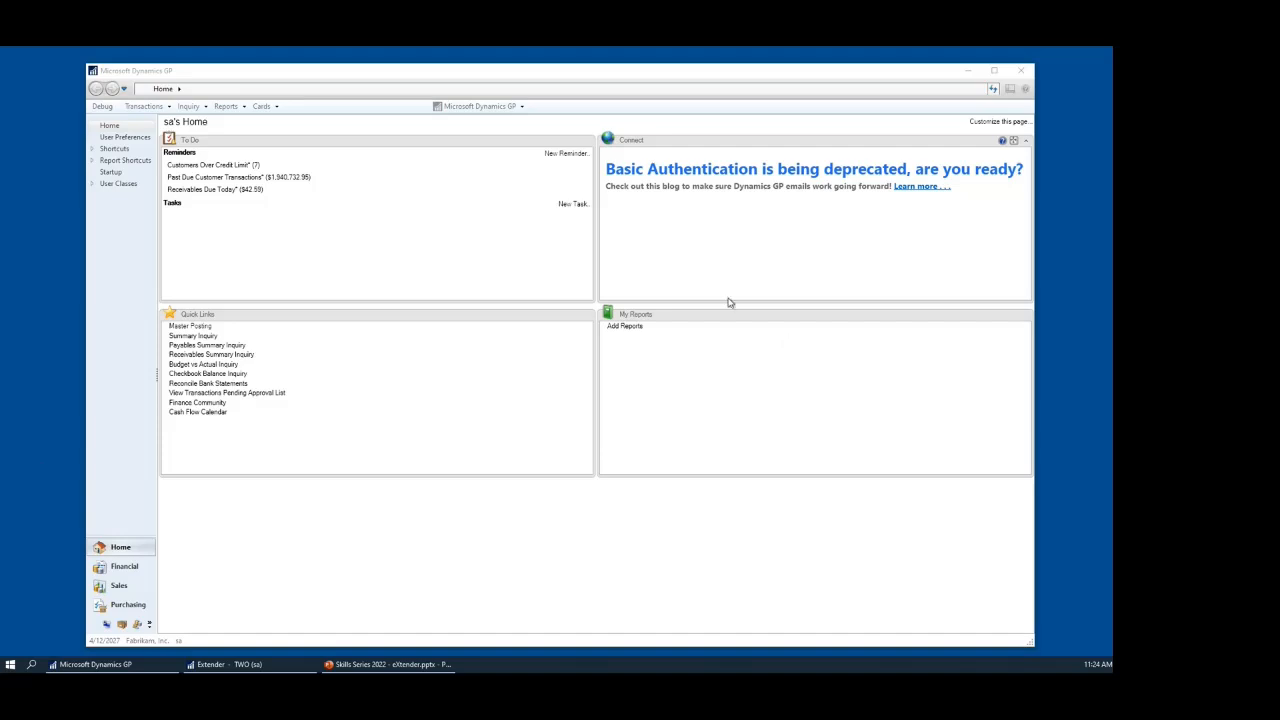
# Return to Extender and create a new lookup with the ID TEST and the description Test Lookup.
pyautogui.click(588, 80)
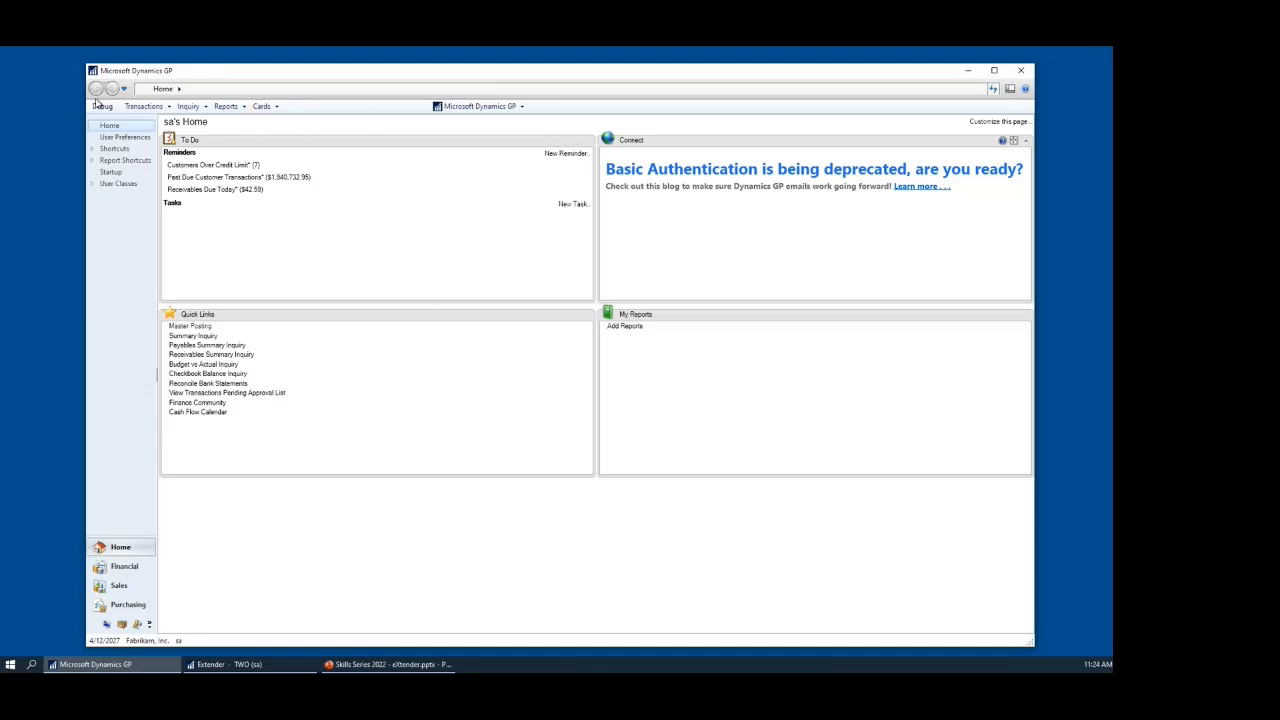
pyautogui.click(480, 106)
pyautogui.moveTo(525, 163)
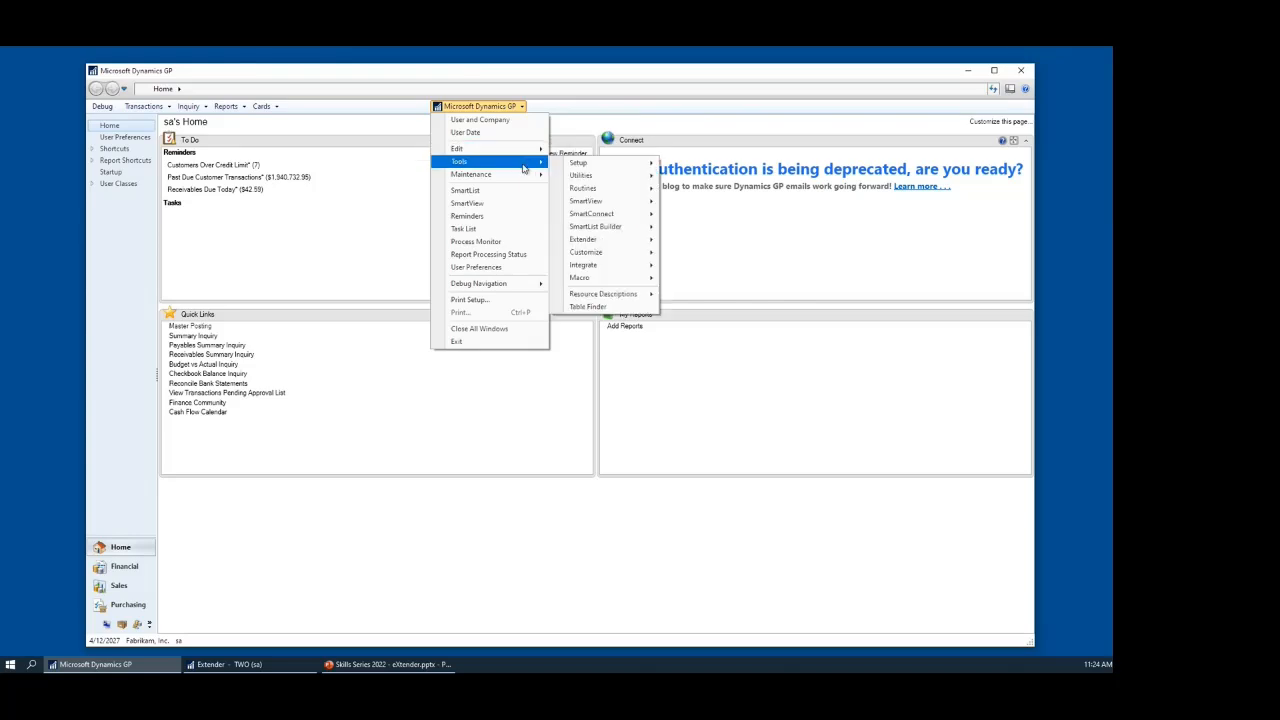
pyautogui.moveTo(600, 240)
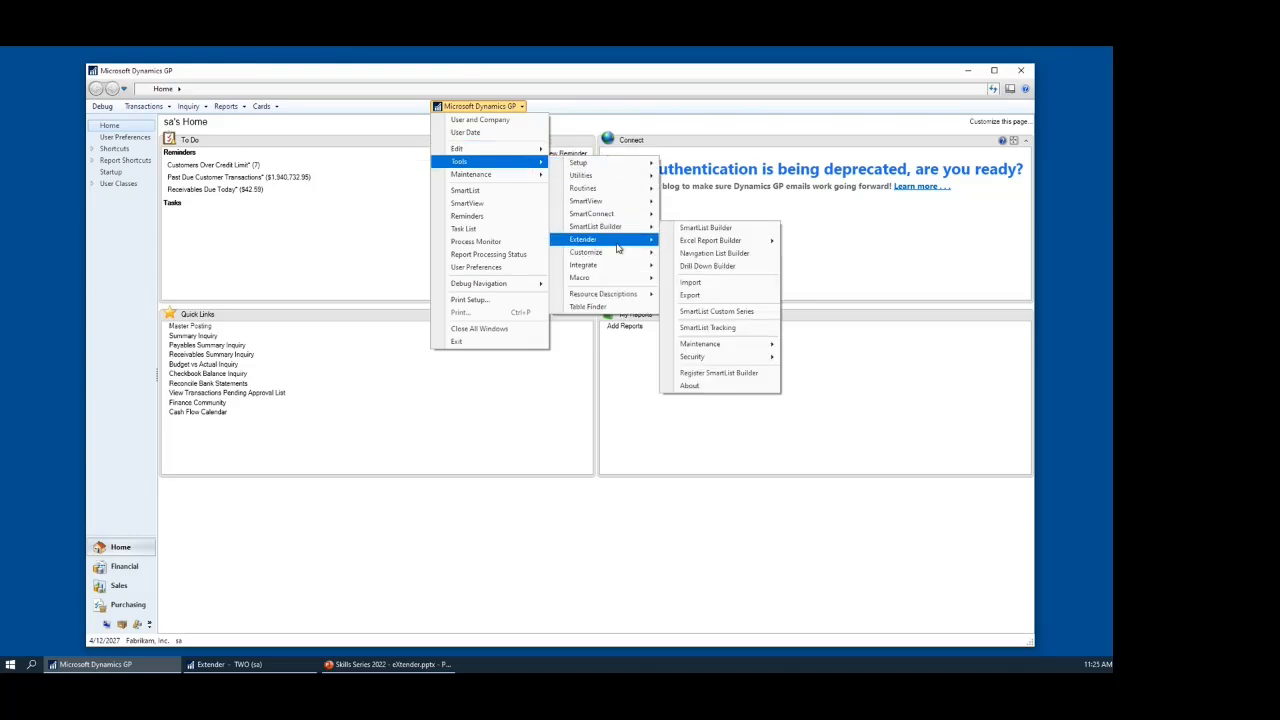
pyautogui.click(718, 243)
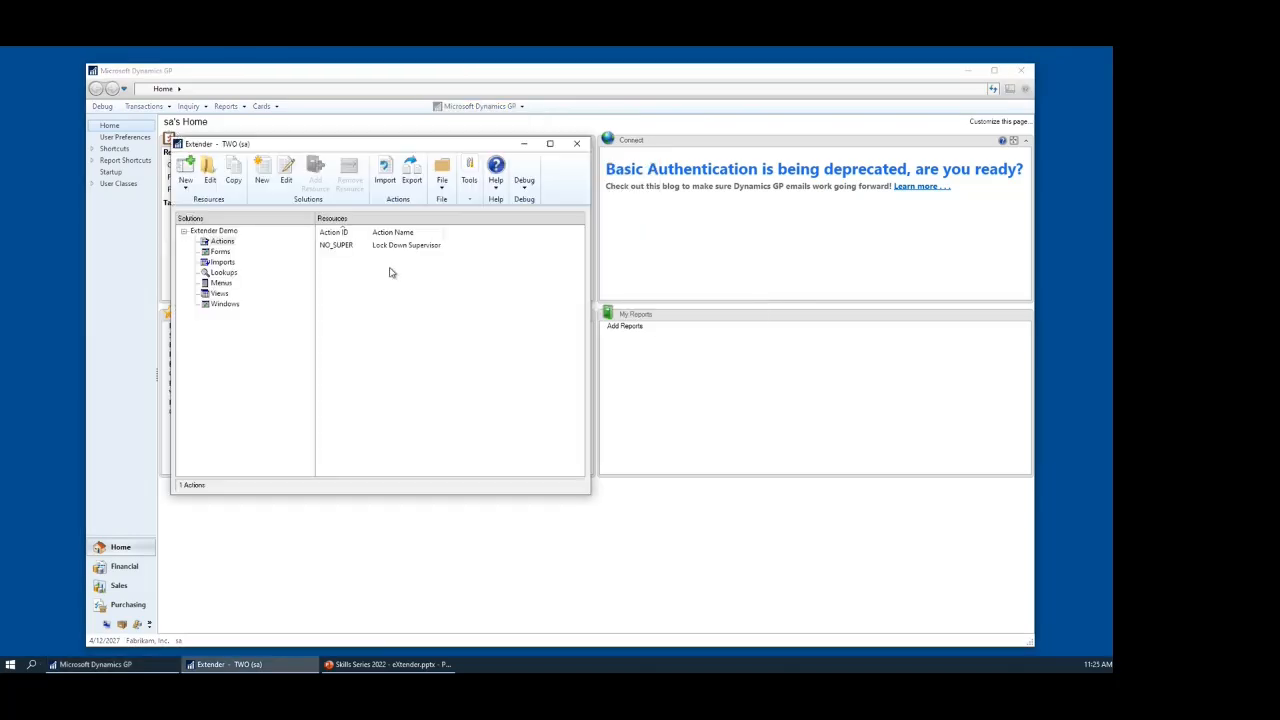
pyautogui.click(222, 272)
pyautogui.click(185, 187)
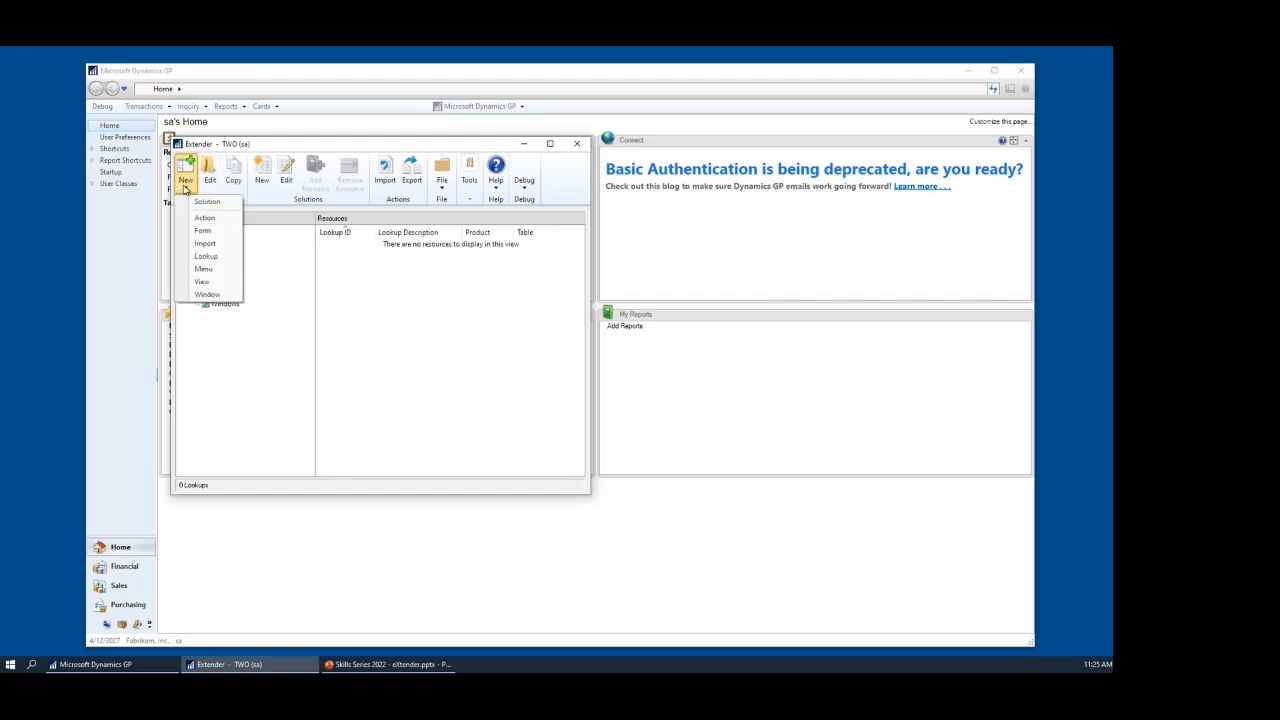
pyautogui.click(206, 256)
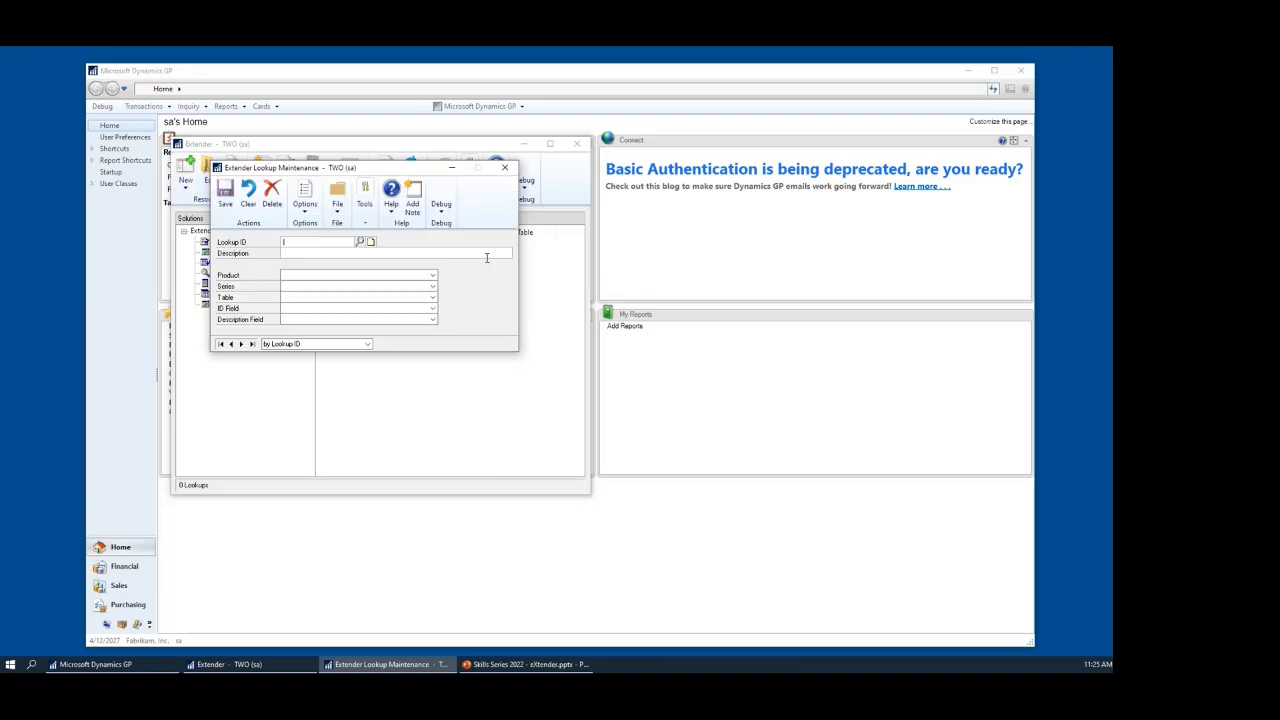
pyautogui.write('TEST')
pyautogui.press('Tab')
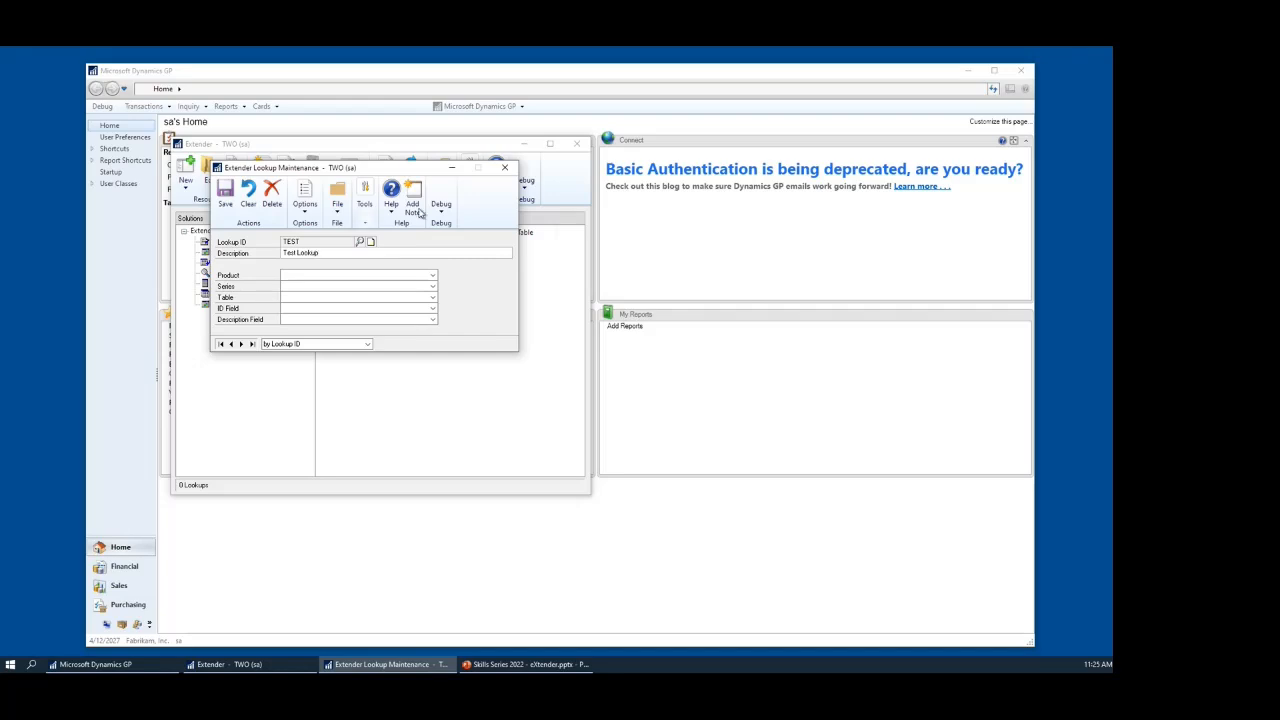
# Base the TEST lookup on the Microsoft Dynamics GP product, the Inventory series and the Item Master table.
pyautogui.click(432, 275)
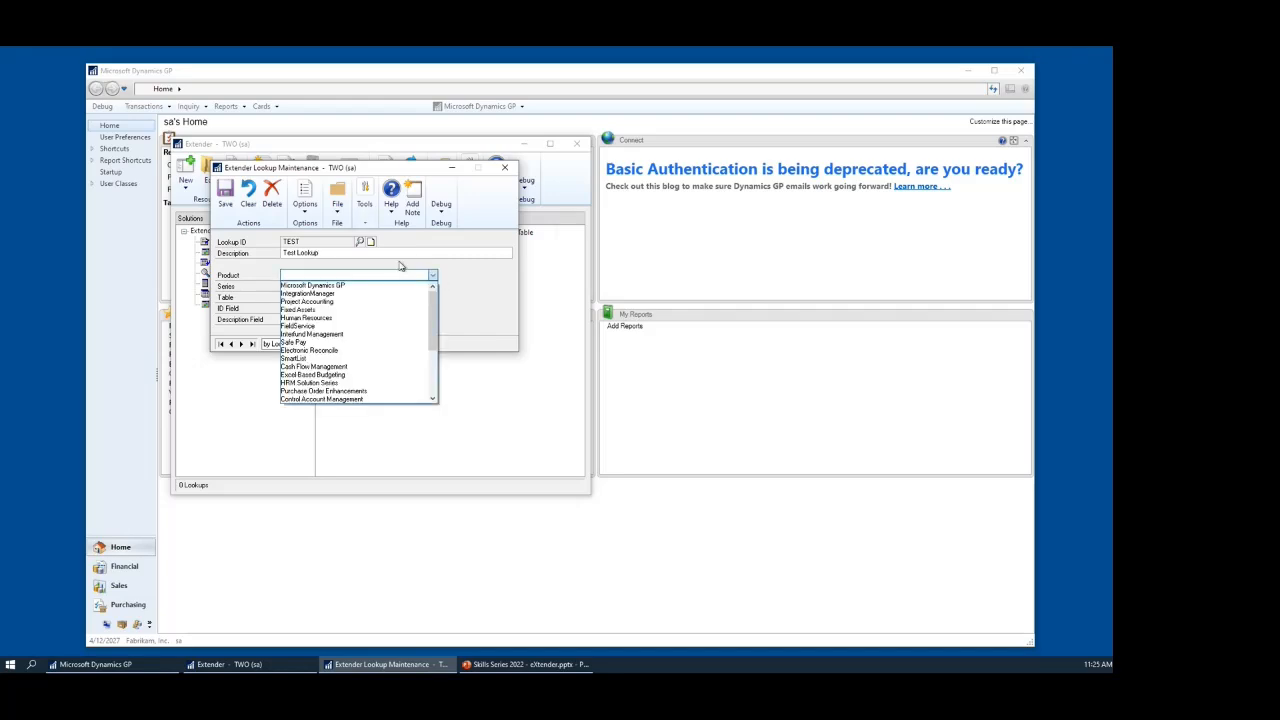
pyautogui.click(345, 285)
pyautogui.click(348, 287)
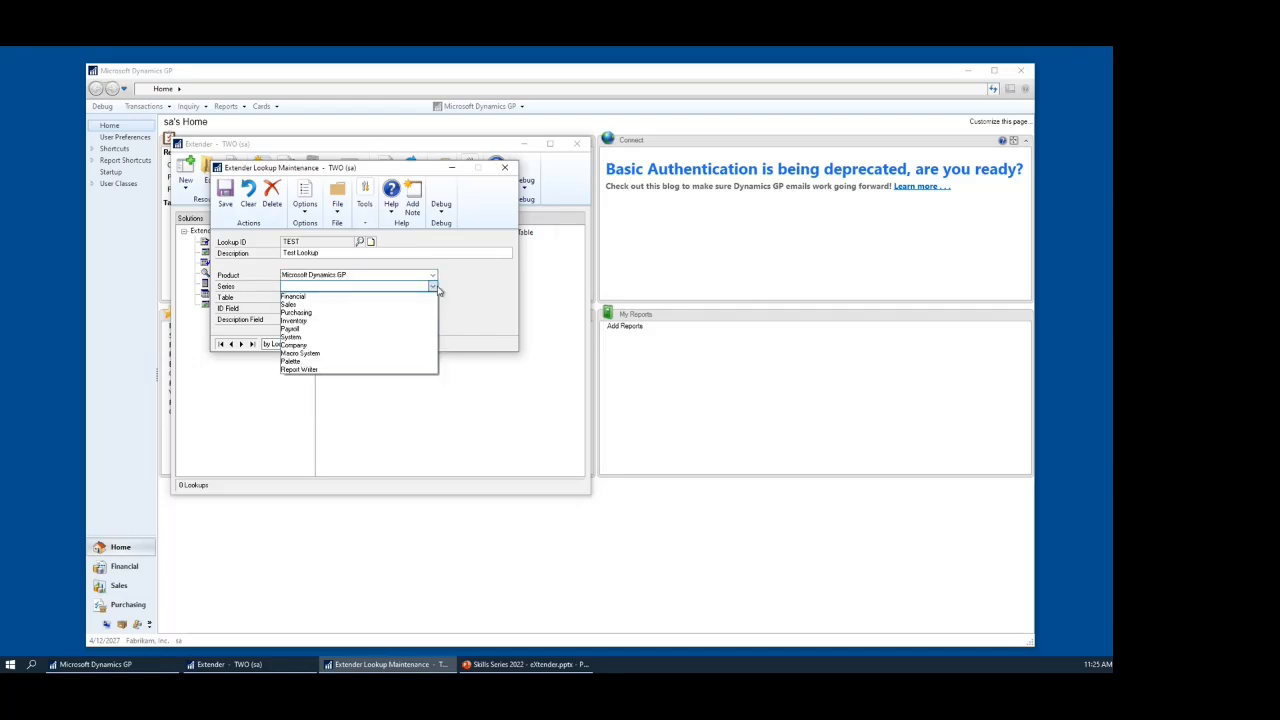
pyautogui.click(341, 320)
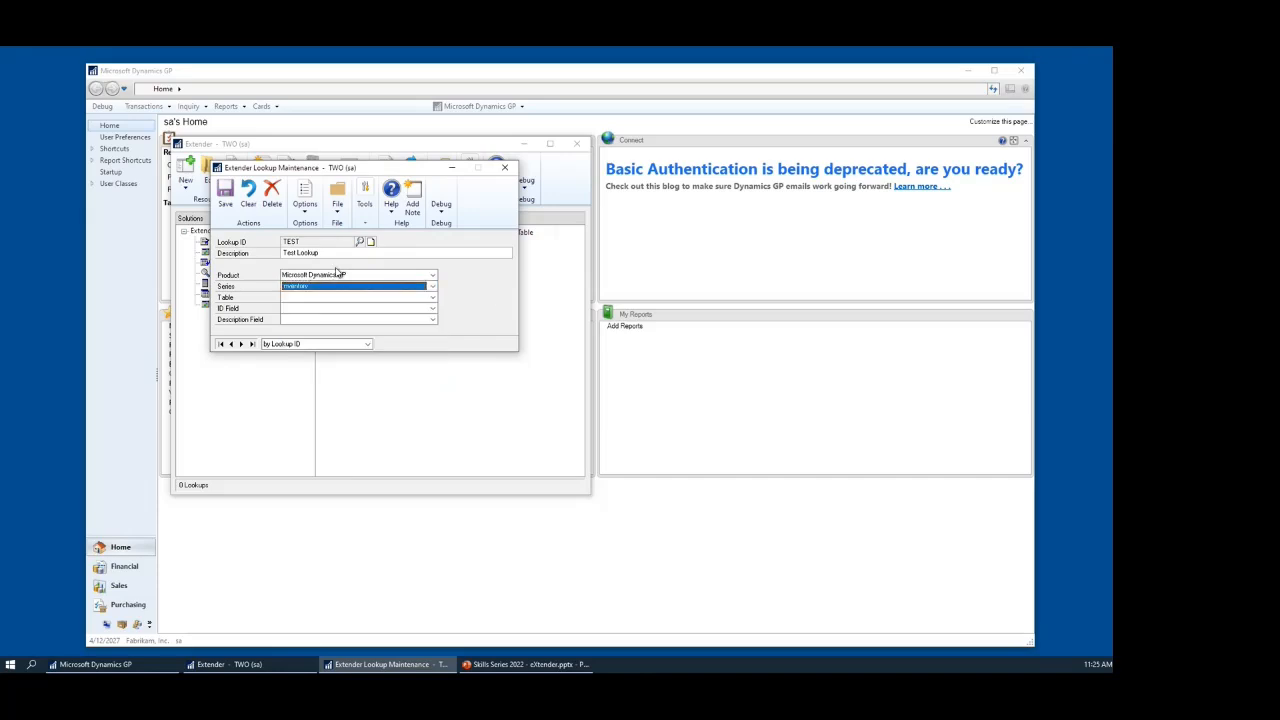
pyautogui.click(432, 298)
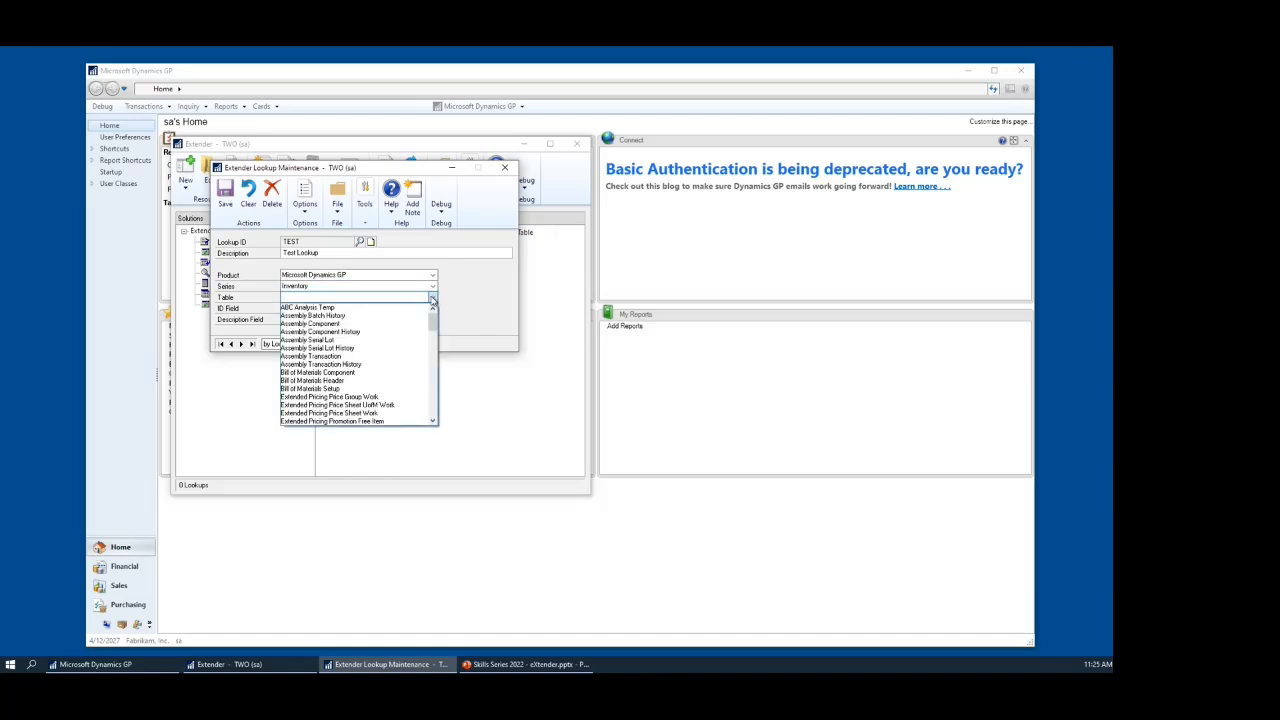
pyautogui.scroll(-10, 435, 390)
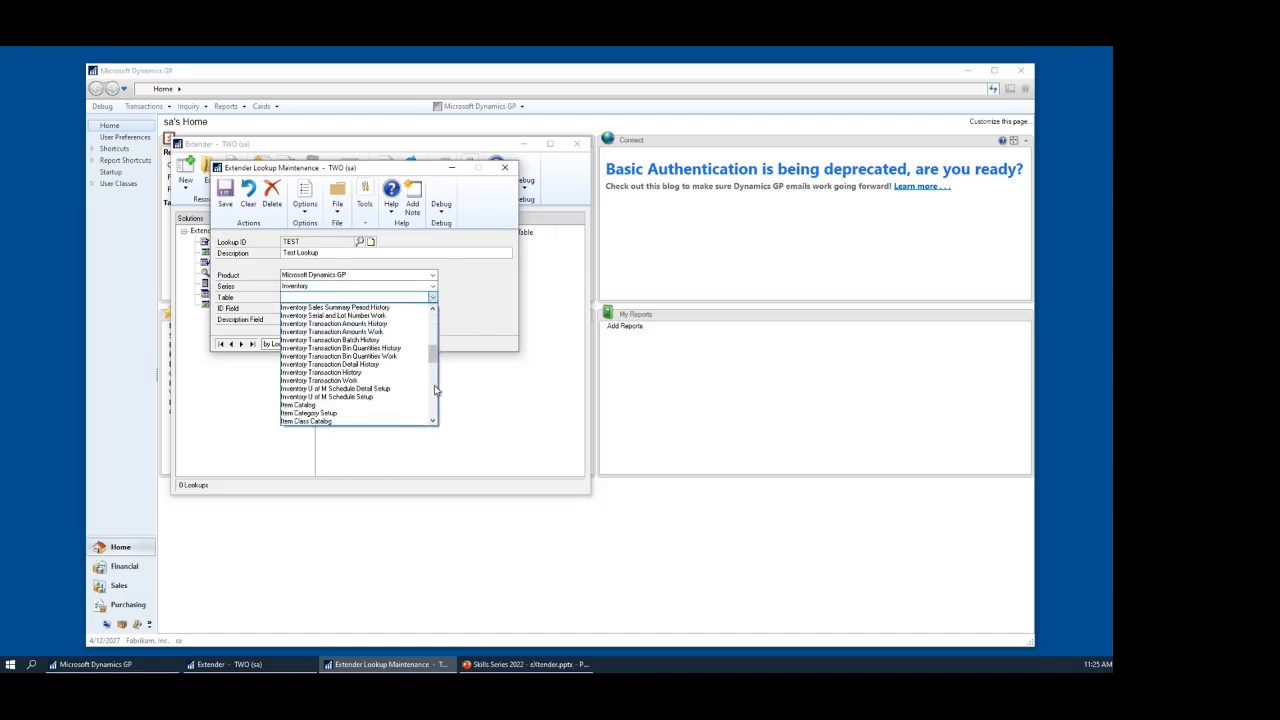
pyautogui.click(431, 323)
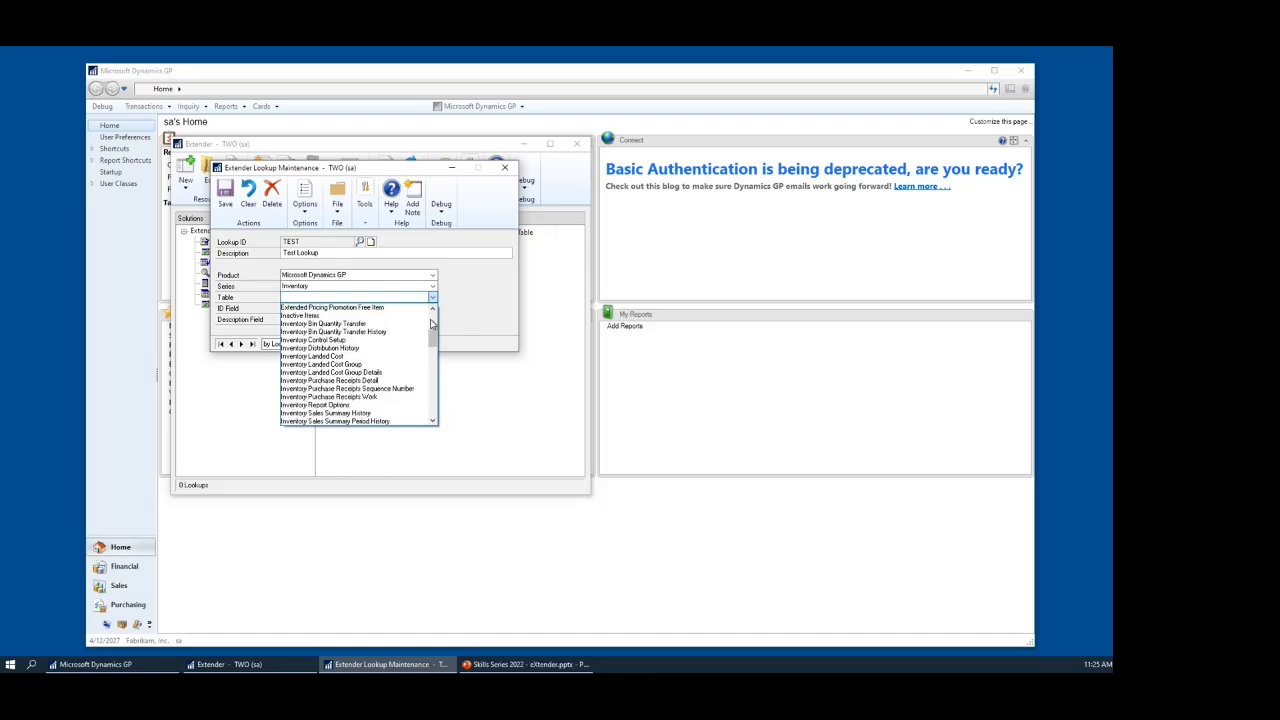
pyautogui.click(435, 407)
pyautogui.click(435, 407)
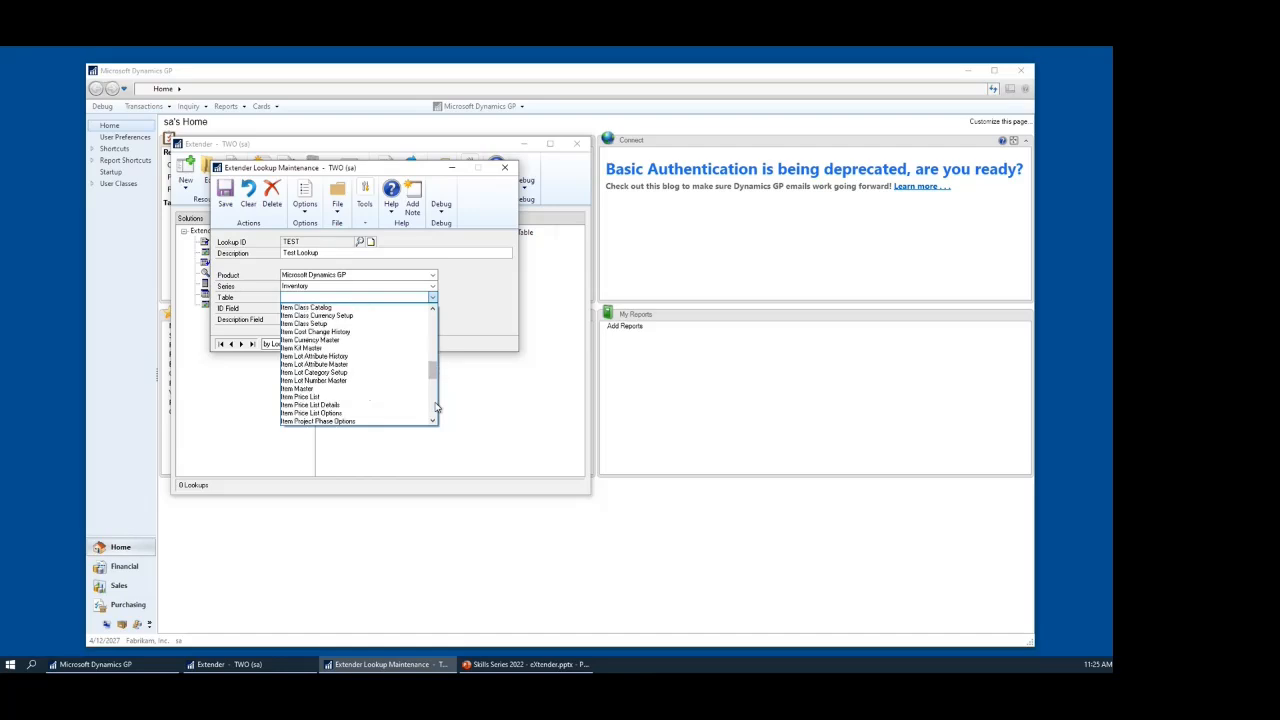
pyautogui.click(323, 388)
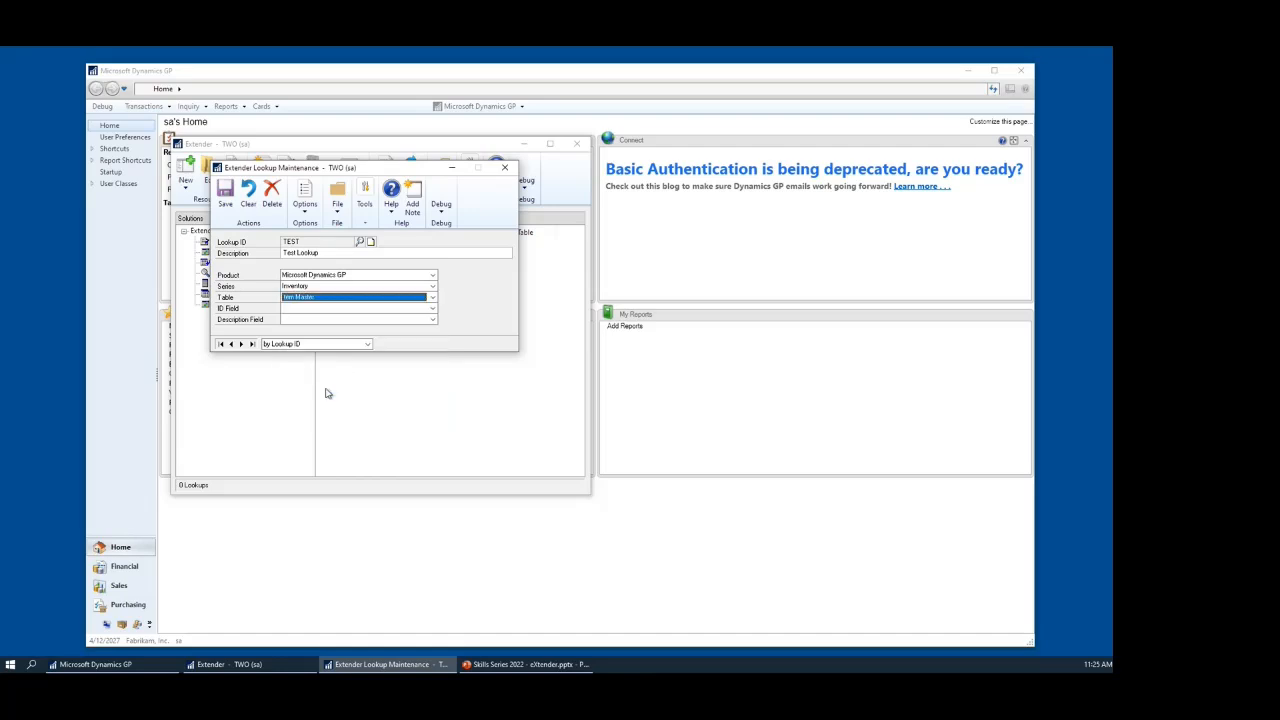
# Set the lookup's ID field to Item Number and description field to Item Description, then save and close it.
pyautogui.click(432, 309)
pyautogui.click(340, 319)
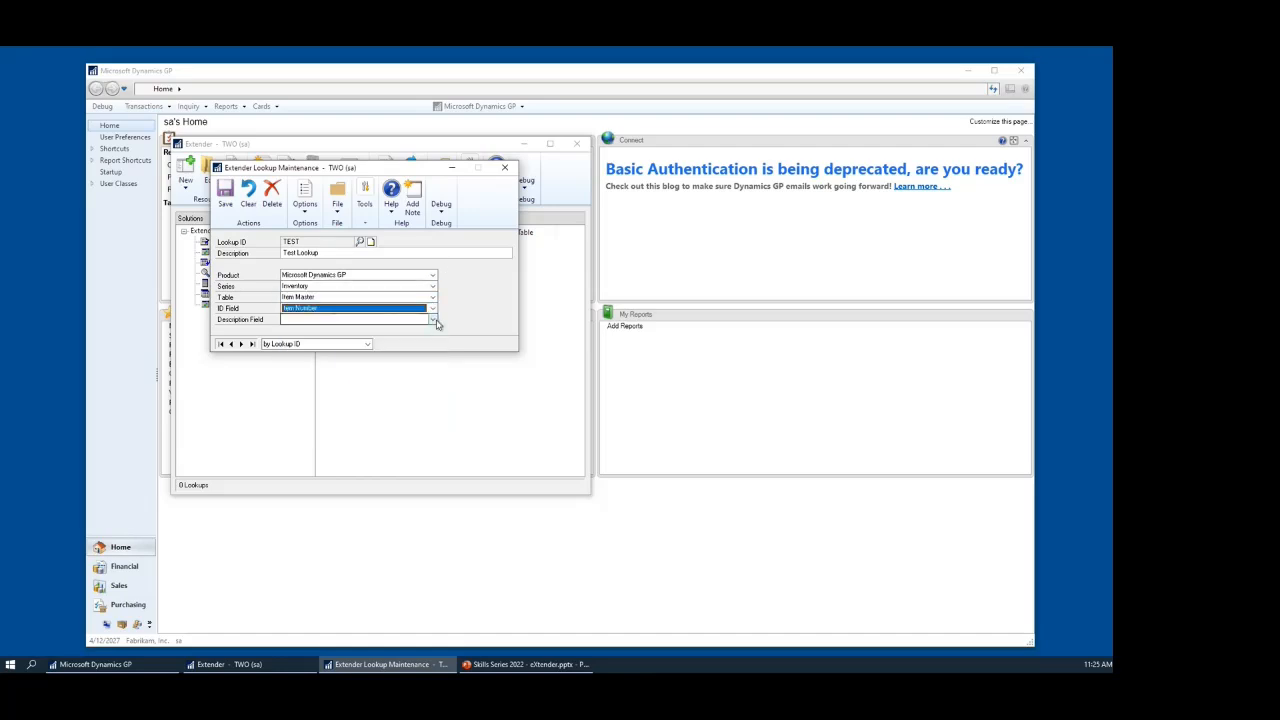
pyautogui.click(432, 319)
pyautogui.click(352, 339)
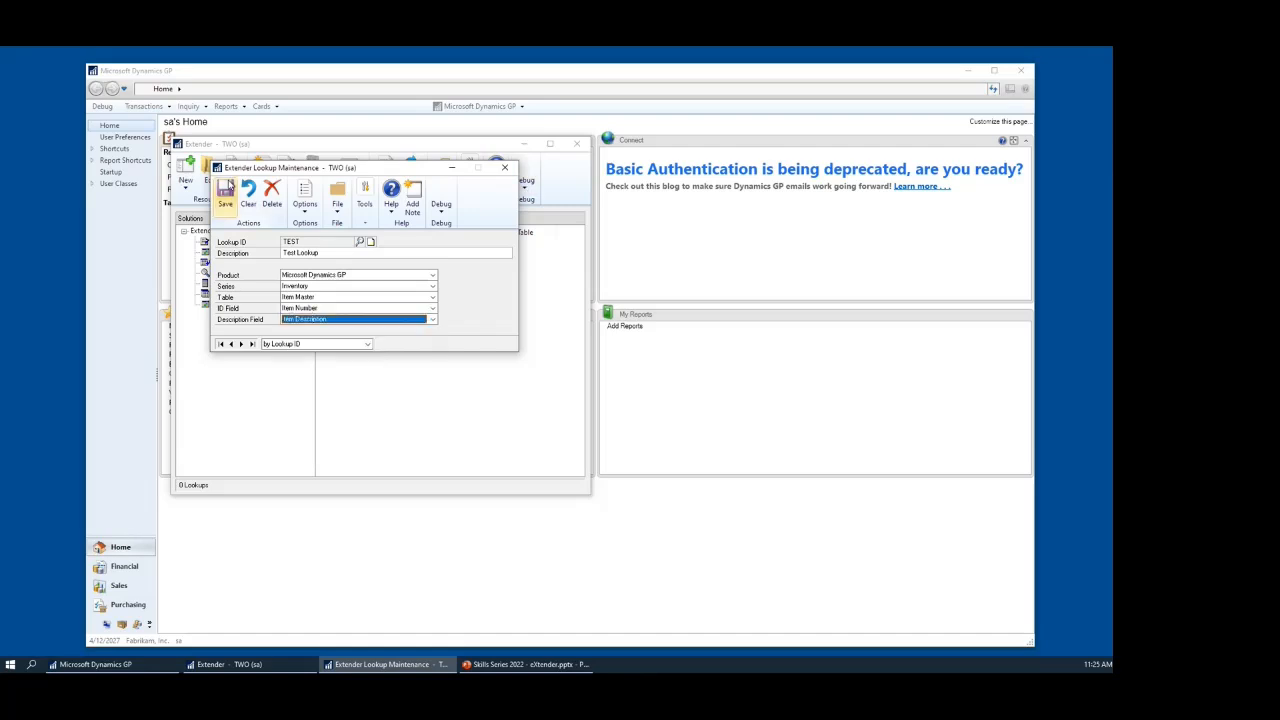
pyautogui.click(225, 196)
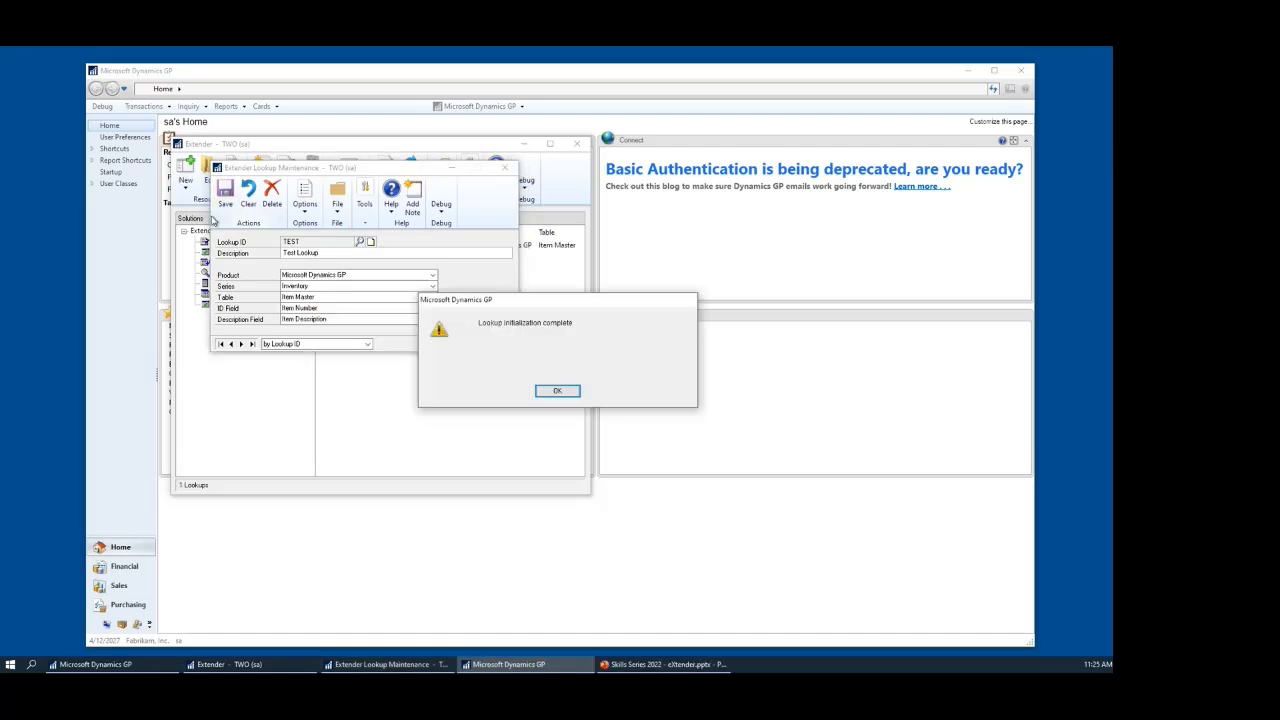
pyautogui.click(556, 392)
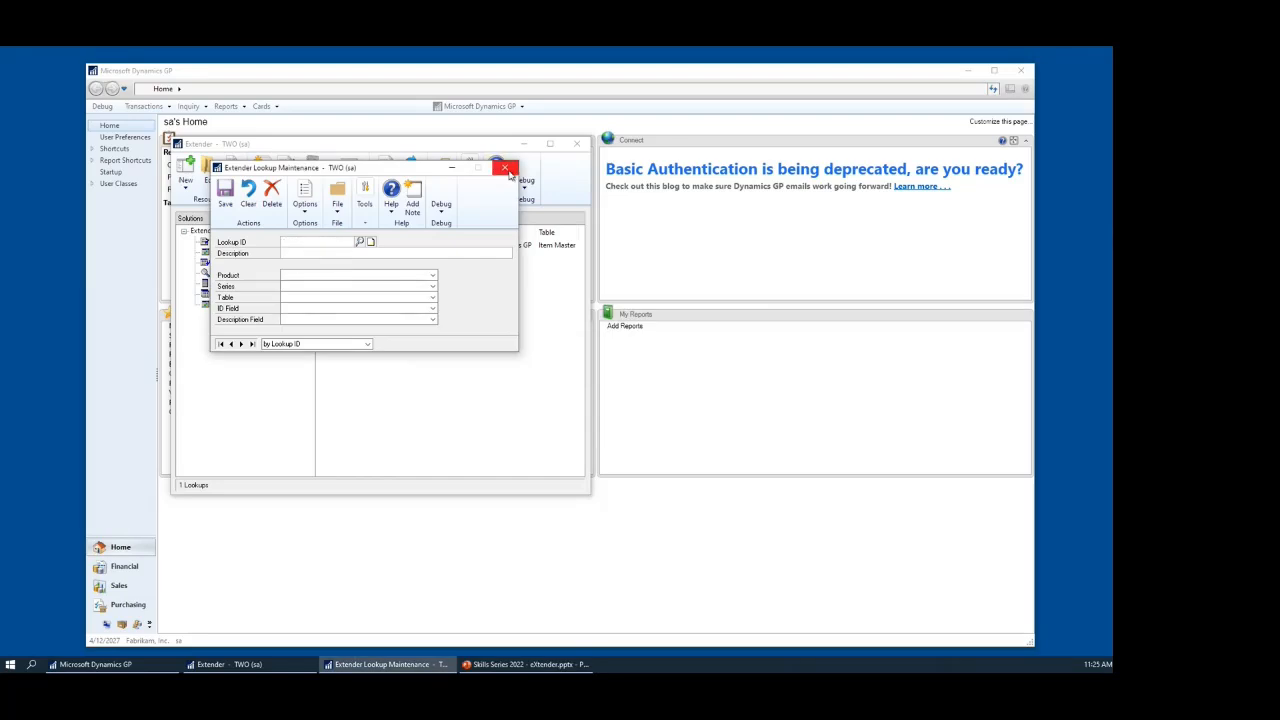
pyautogui.click(505, 167)
# Open the EMPL_DATA Extender window and start a new field in row 5 with the prompt Fav Item.
pyautogui.click(224, 304)
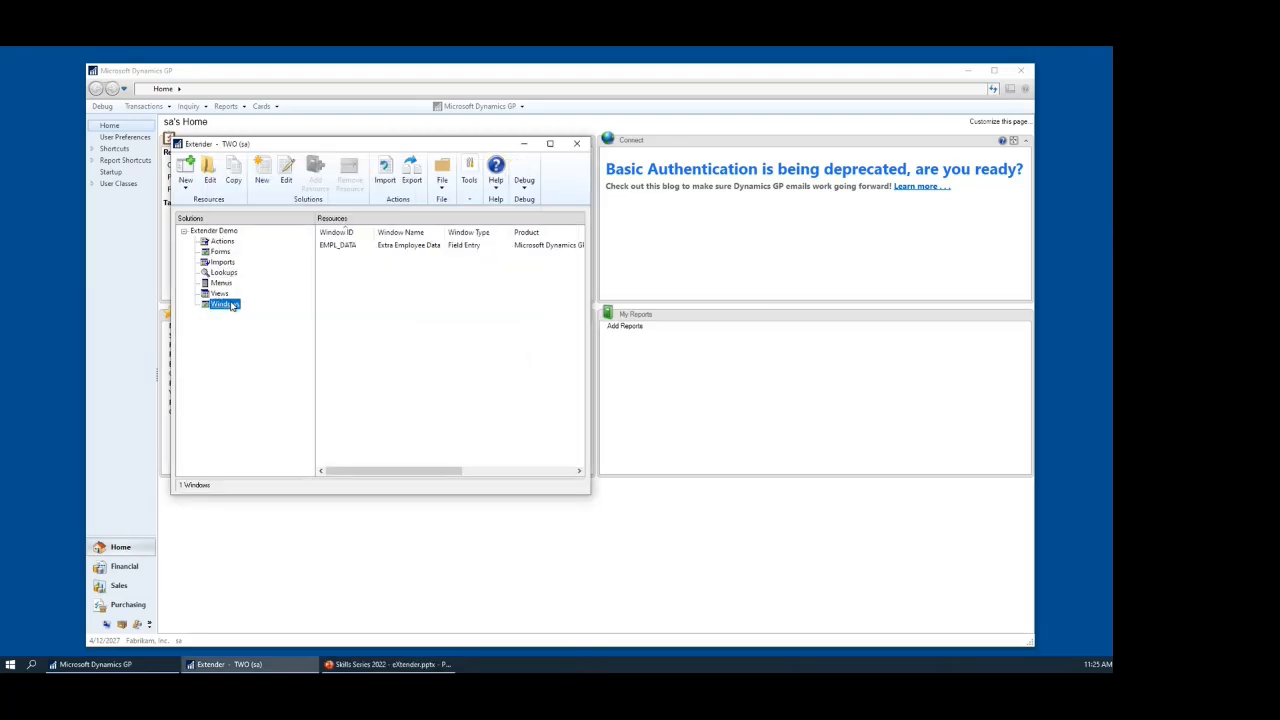
pyautogui.click(327, 247)
pyautogui.doubleClick(327, 247)
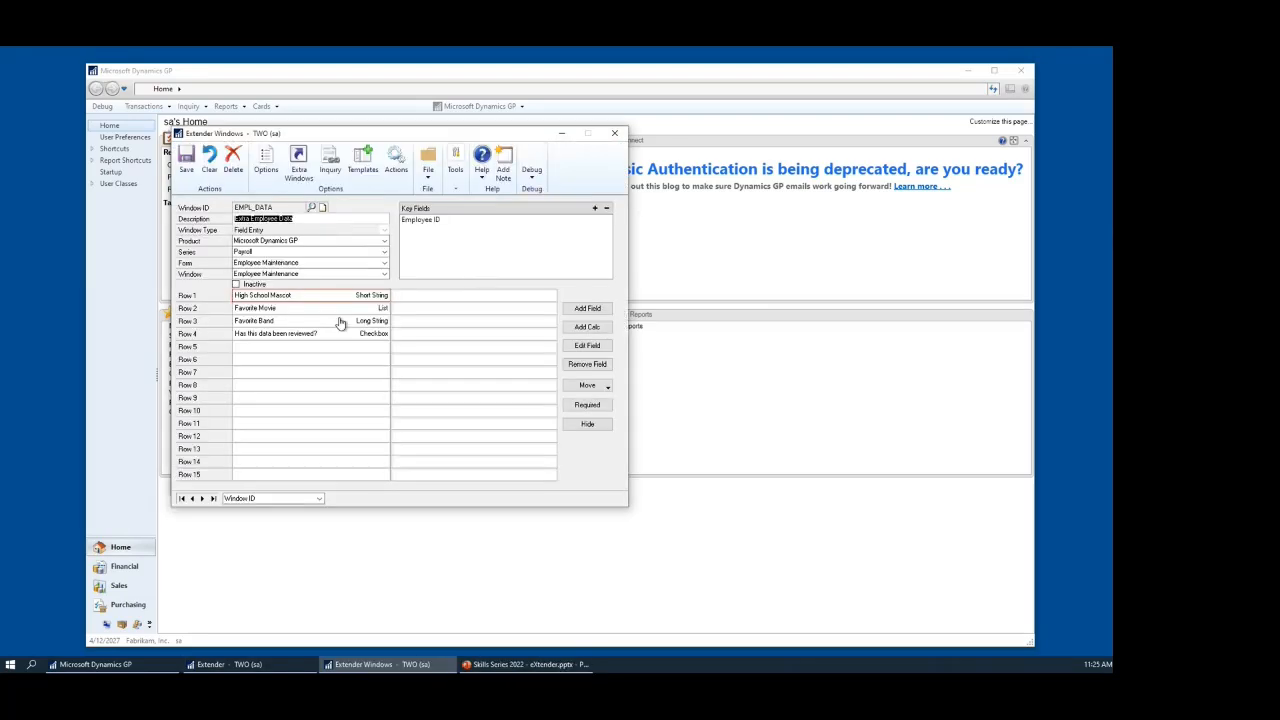
pyautogui.click(320, 349)
pyautogui.click(587, 308)
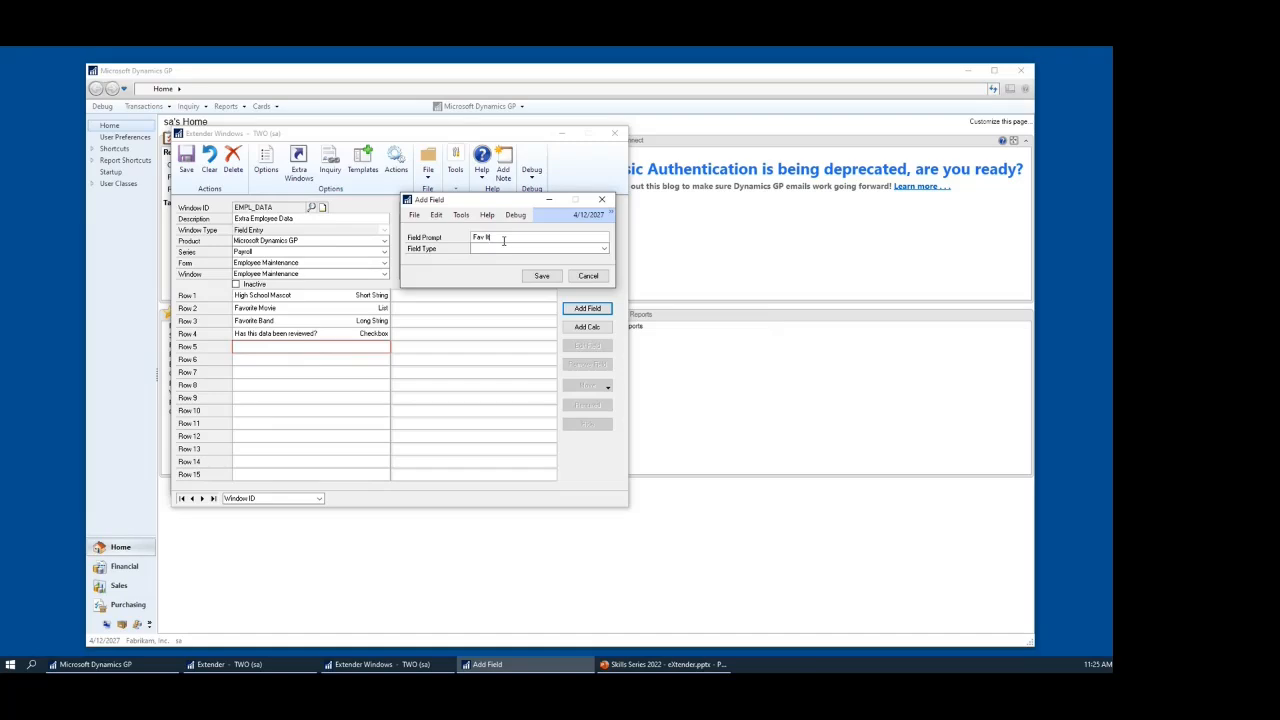
pyautogui.click(604, 248)
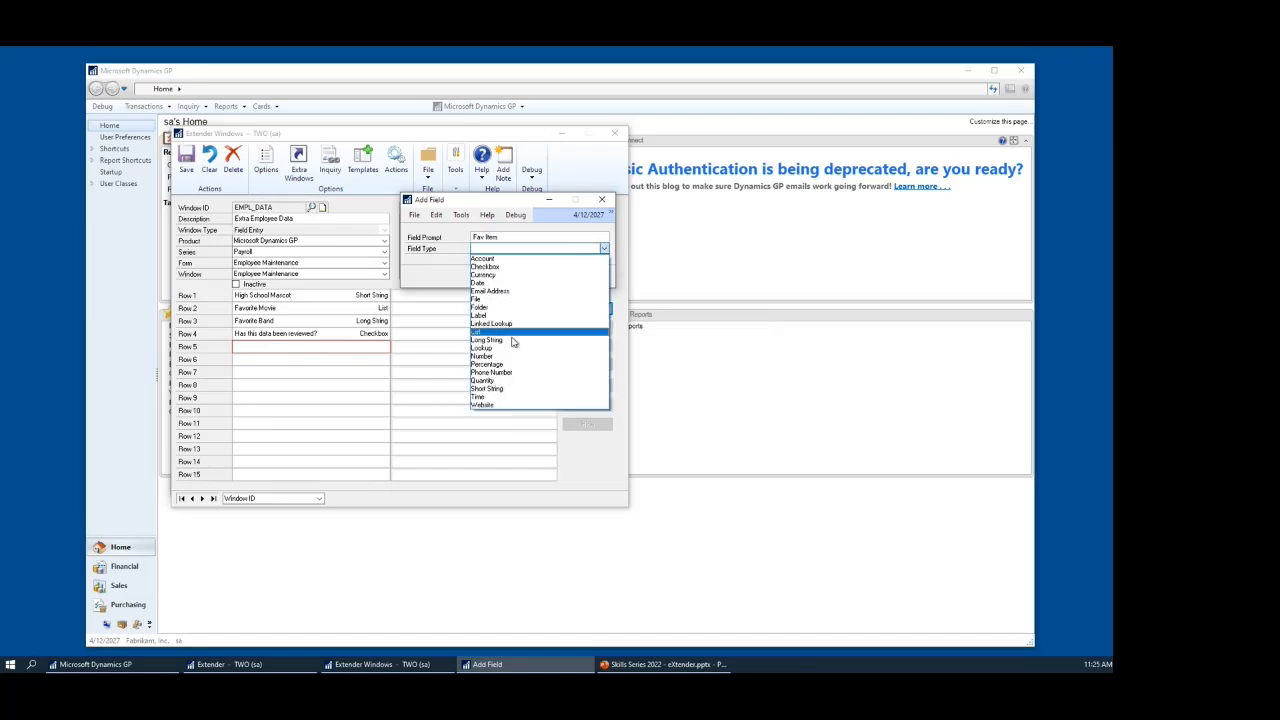
pyautogui.click(505, 323)
pyautogui.click(604, 260)
pyautogui.click(604, 260)
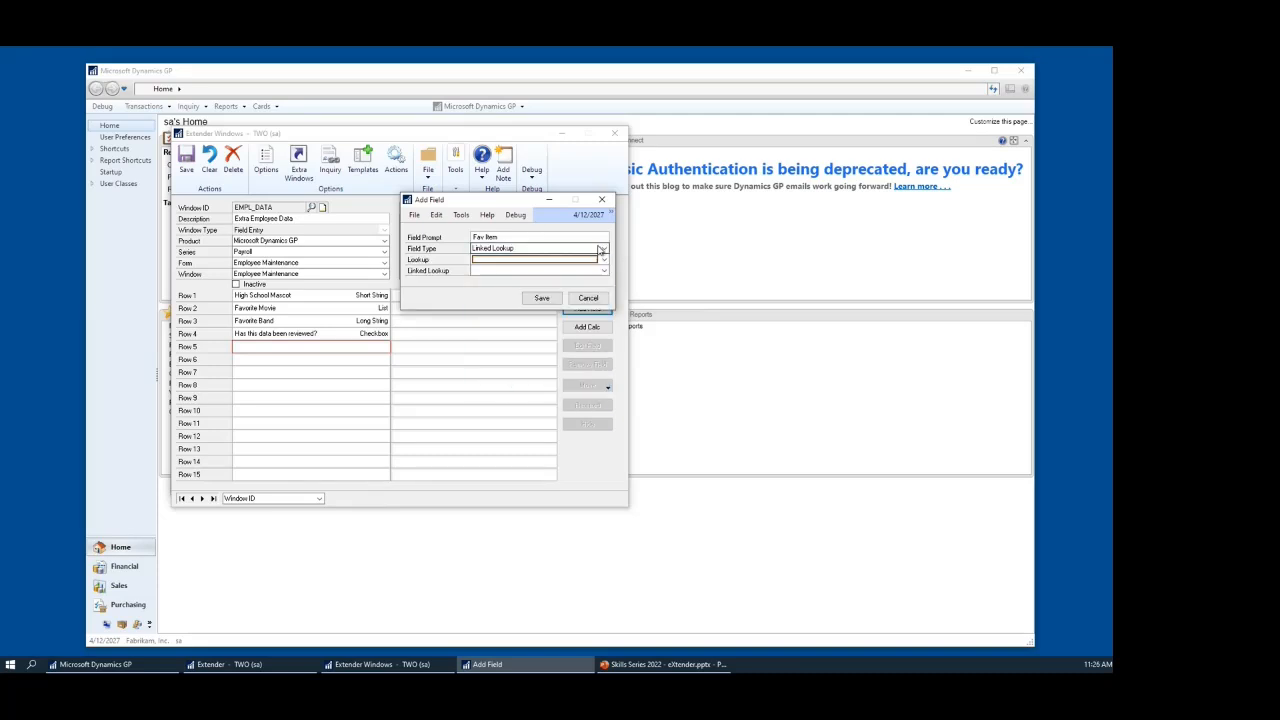
# Make Fav Item a Lookup field that uses the Item lookup, and save the field.
pyautogui.click(604, 248)
pyautogui.click(525, 348)
pyautogui.click(604, 260)
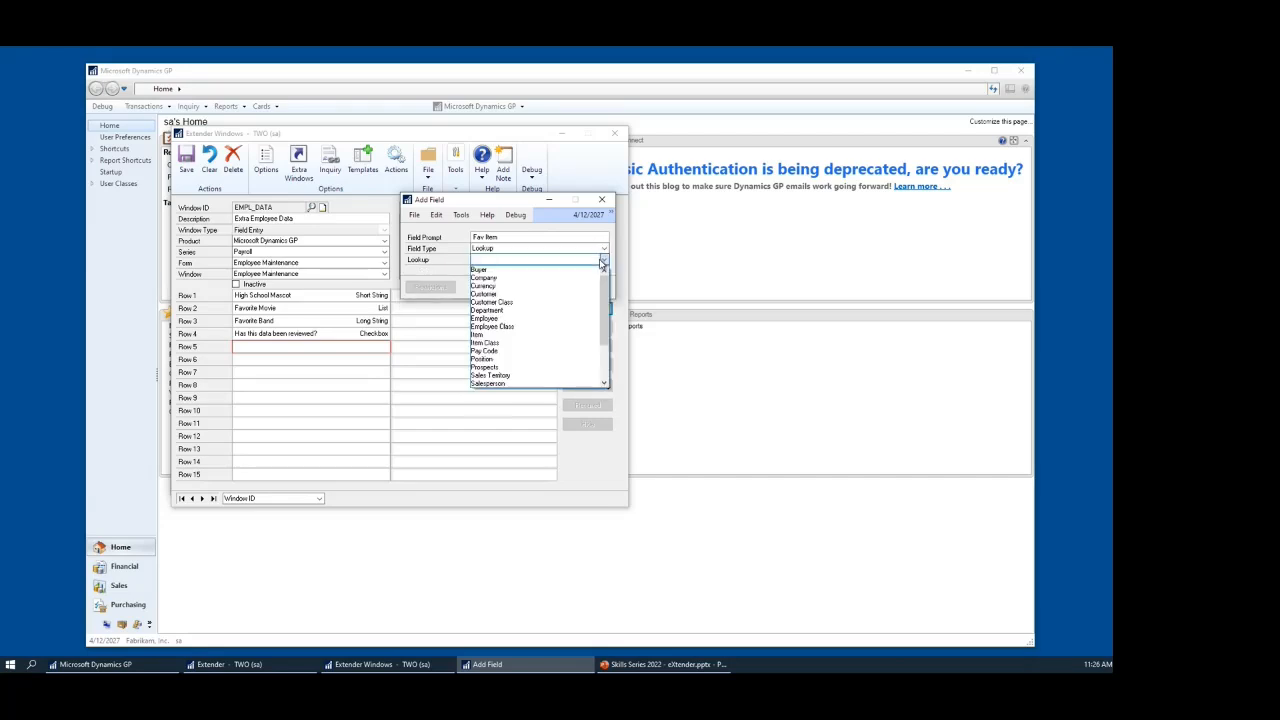
pyautogui.click(546, 334)
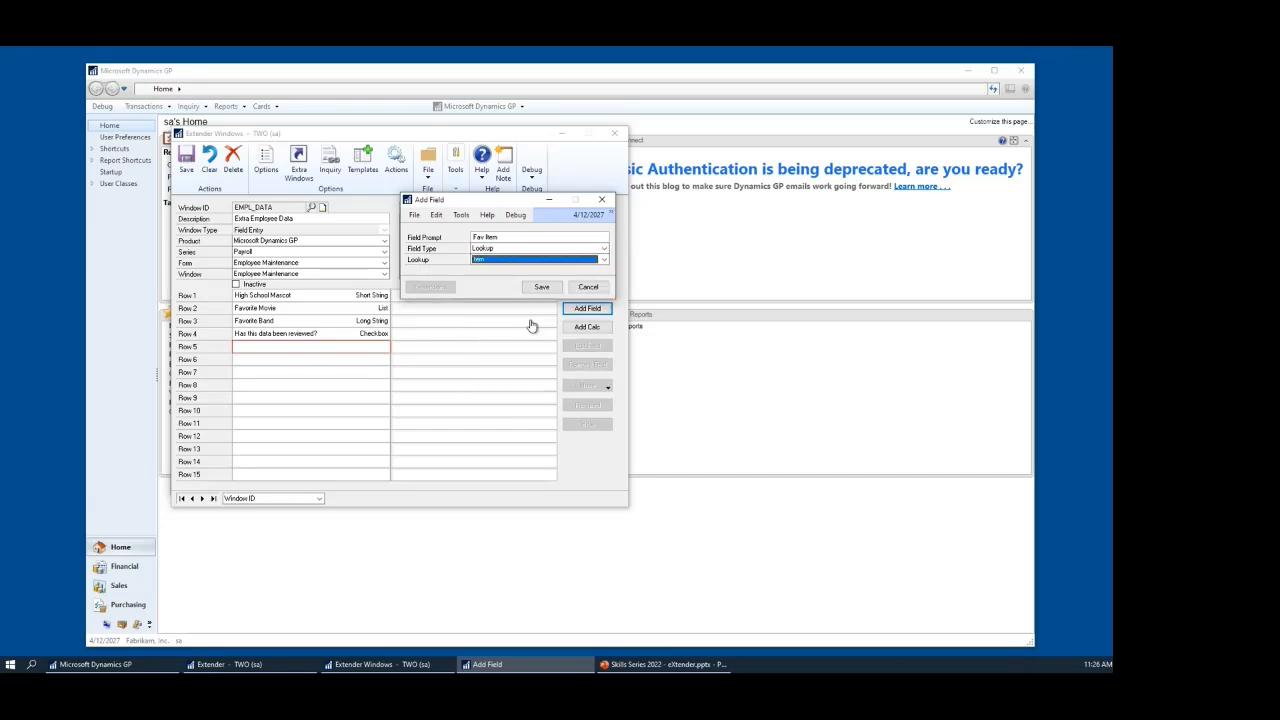
pyautogui.click(544, 289)
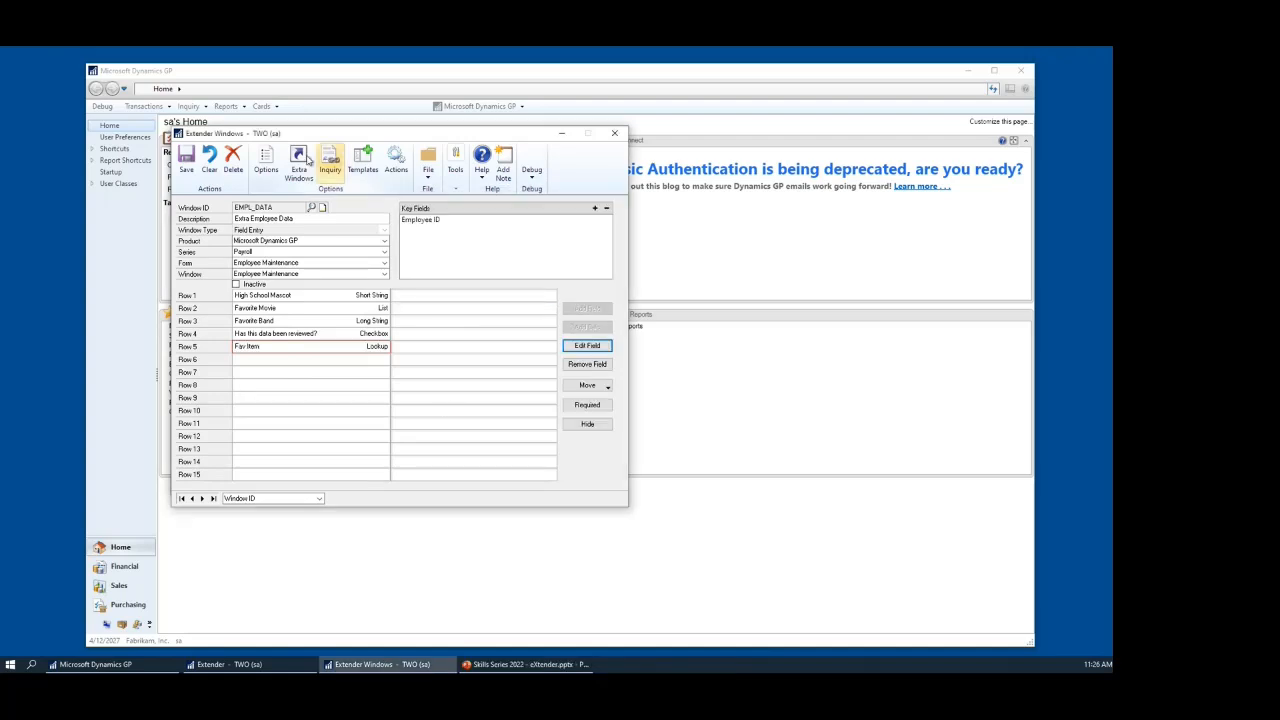
# Save the EMPL_DATA window, agree to create its view, then close the blank view form and the window definition.
pyautogui.click(186, 160)
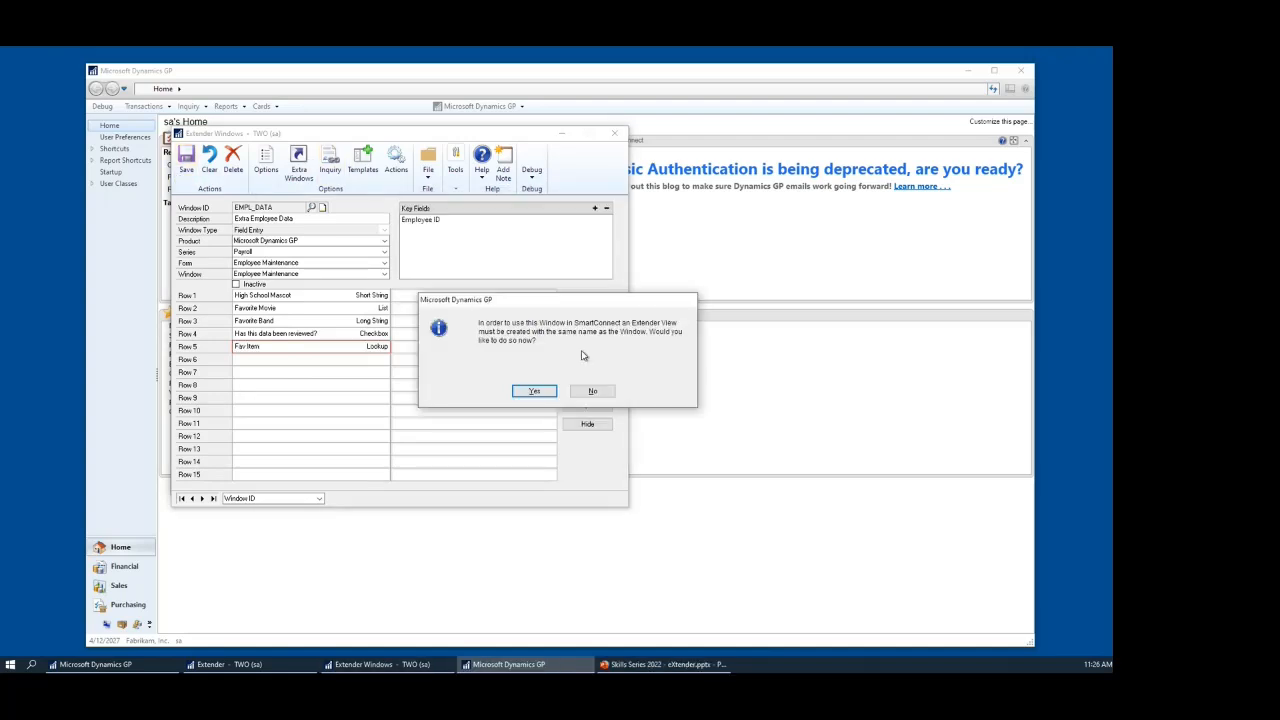
pyautogui.click(535, 391)
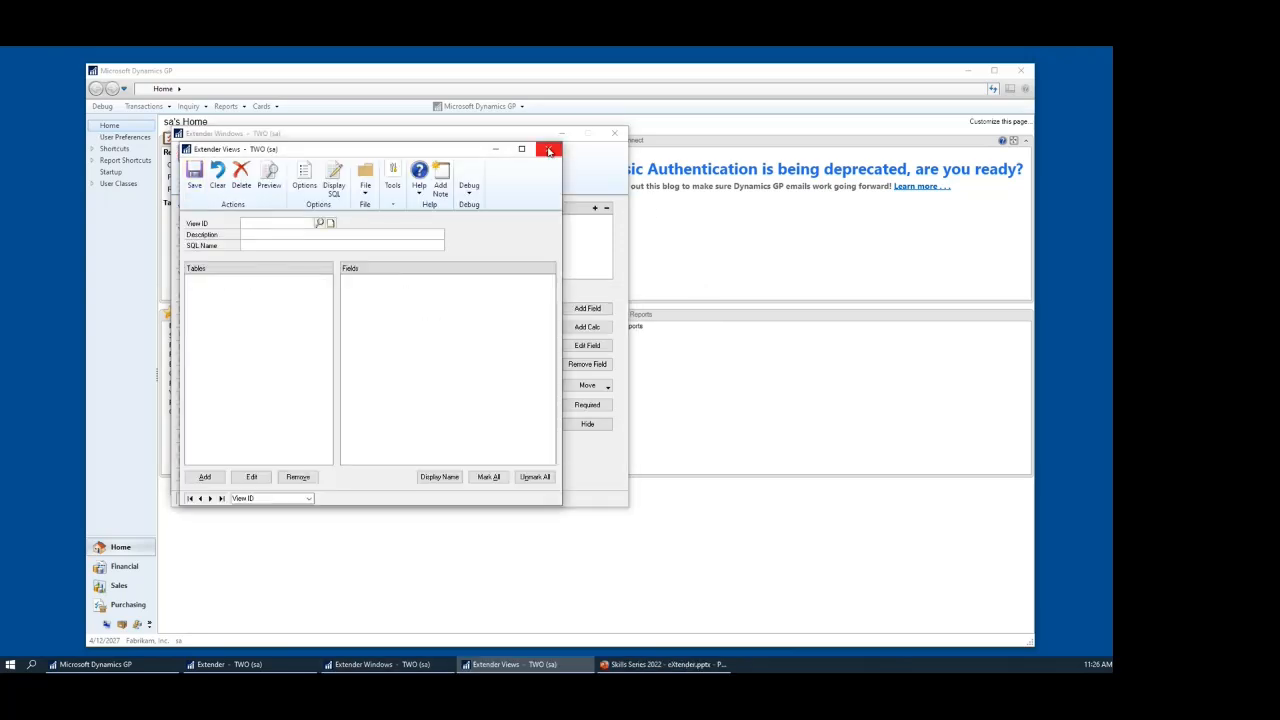
pyautogui.click(545, 148)
pyautogui.click(615, 132)
# Open Payroll Employee Maintenance, display the first employee record, and open its Extra Employee Data window.
pyautogui.click(334, 128)
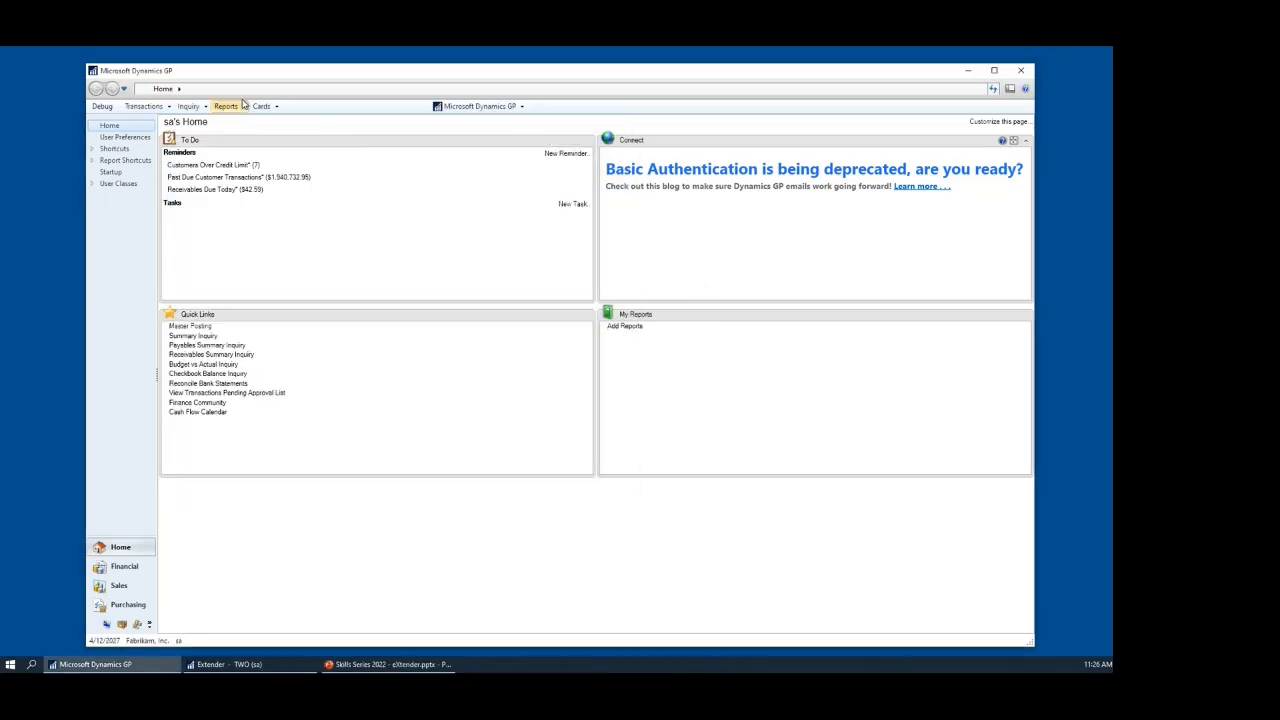
pyautogui.click(261, 106)
pyautogui.moveTo(300, 184)
pyautogui.click(413, 188)
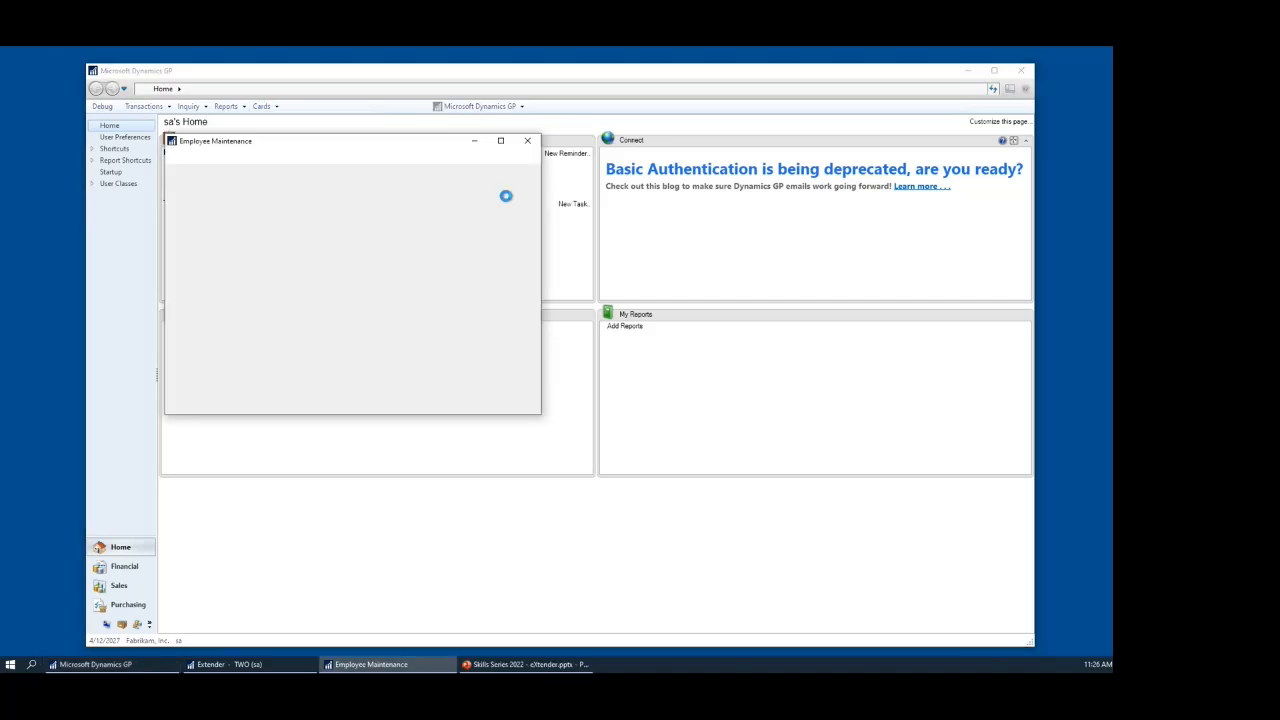
pyautogui.click(175, 446)
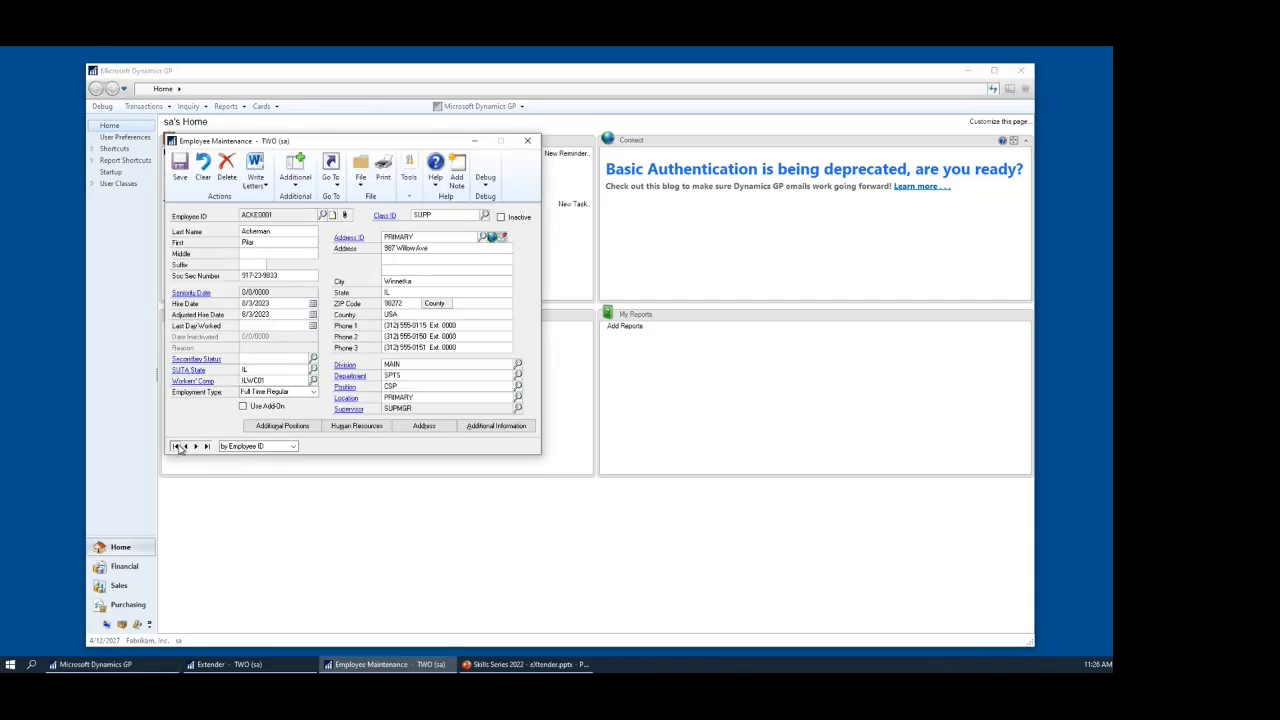
pyautogui.click(295, 170)
pyautogui.click(333, 199)
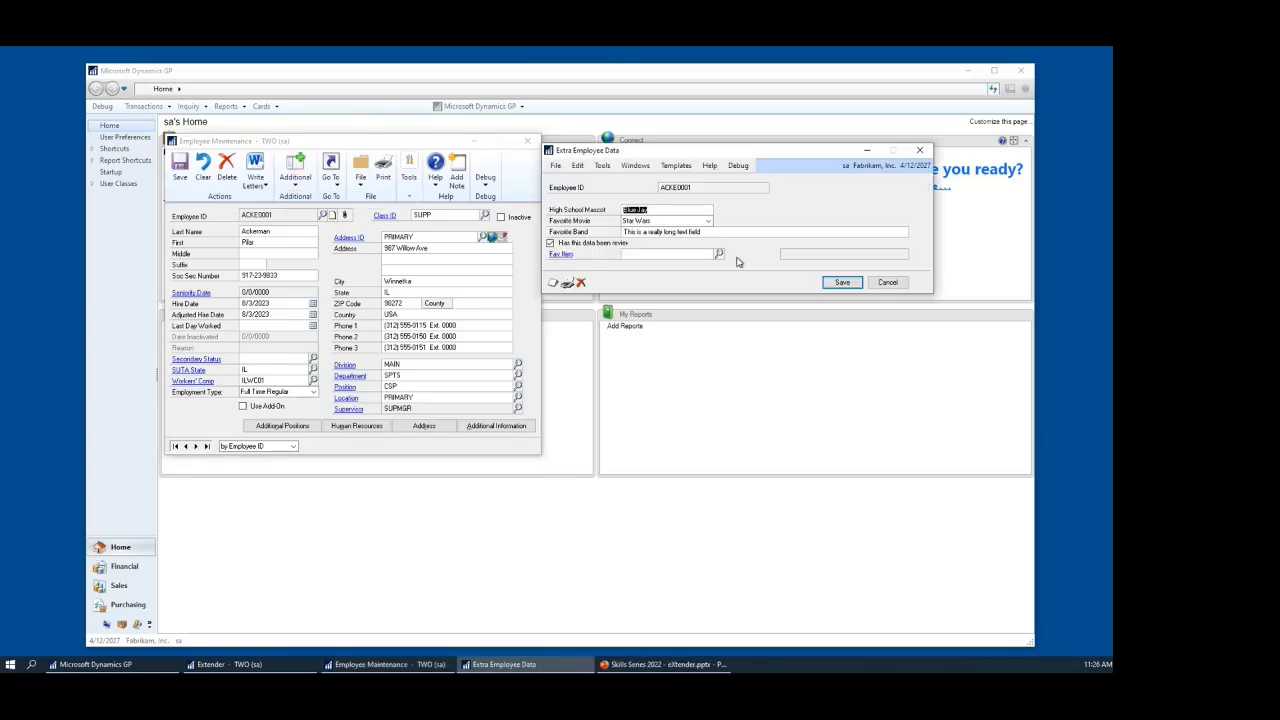
# Try to enter TEST as the Fav Item value to test the field's validation.
pyautogui.click(641, 253)
pyautogui.write('est')
pyautogui.press('Tab')
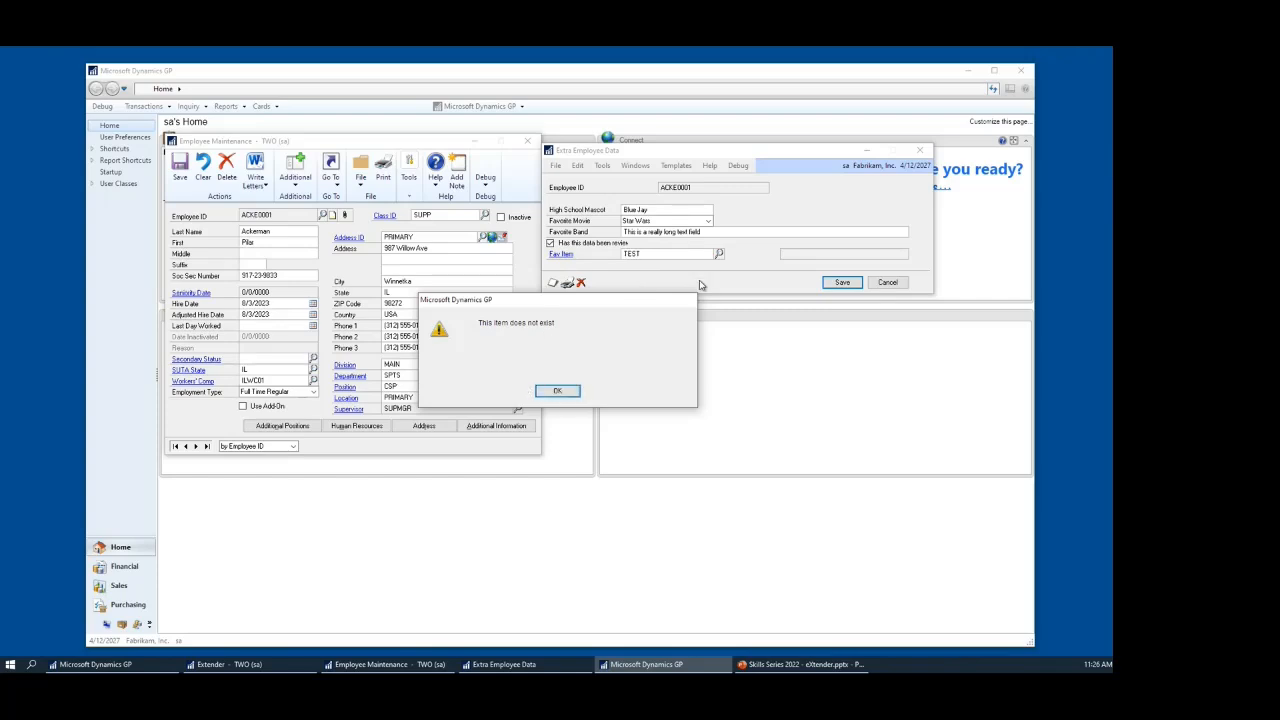
pyautogui.click(558, 391)
# Pick item TRANS100 for Fav Item through its lookup and save the extra employee data.
pyautogui.click(718, 254)
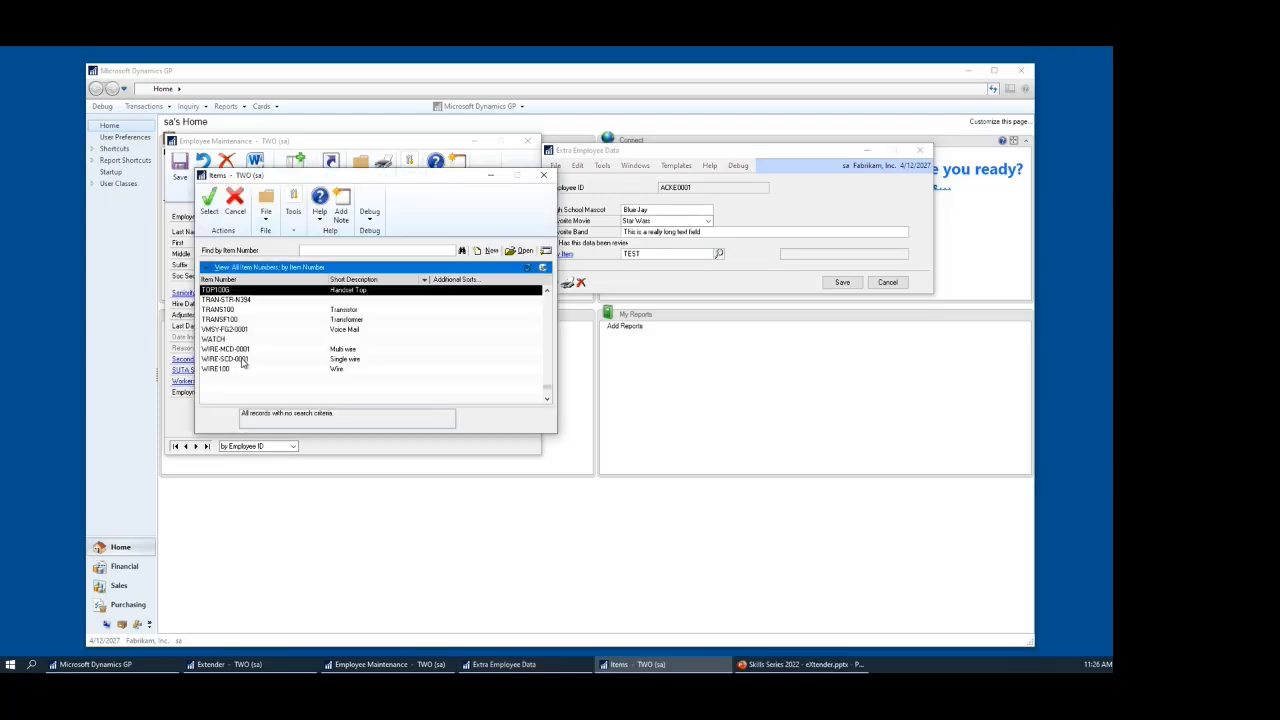
pyautogui.doubleClick(229, 310)
pyautogui.doubleClick(629, 258)
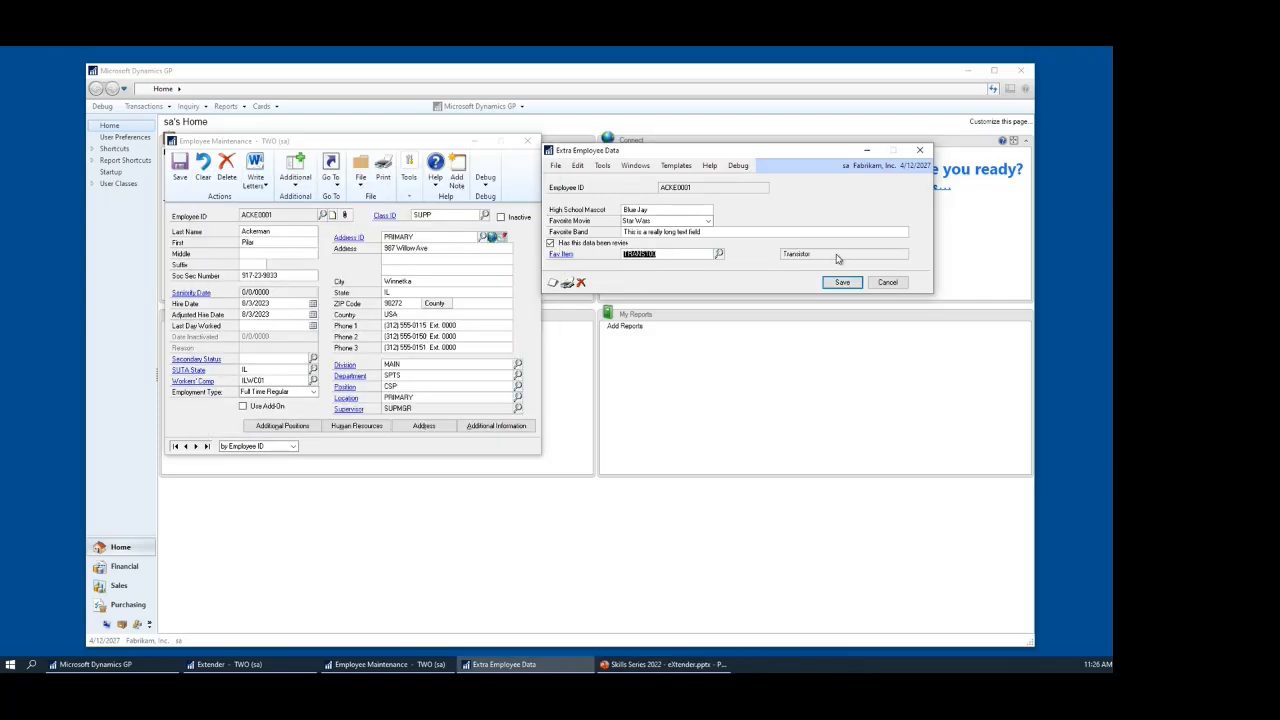
pyautogui.doubleClick(667, 209)
pyautogui.click(848, 283)
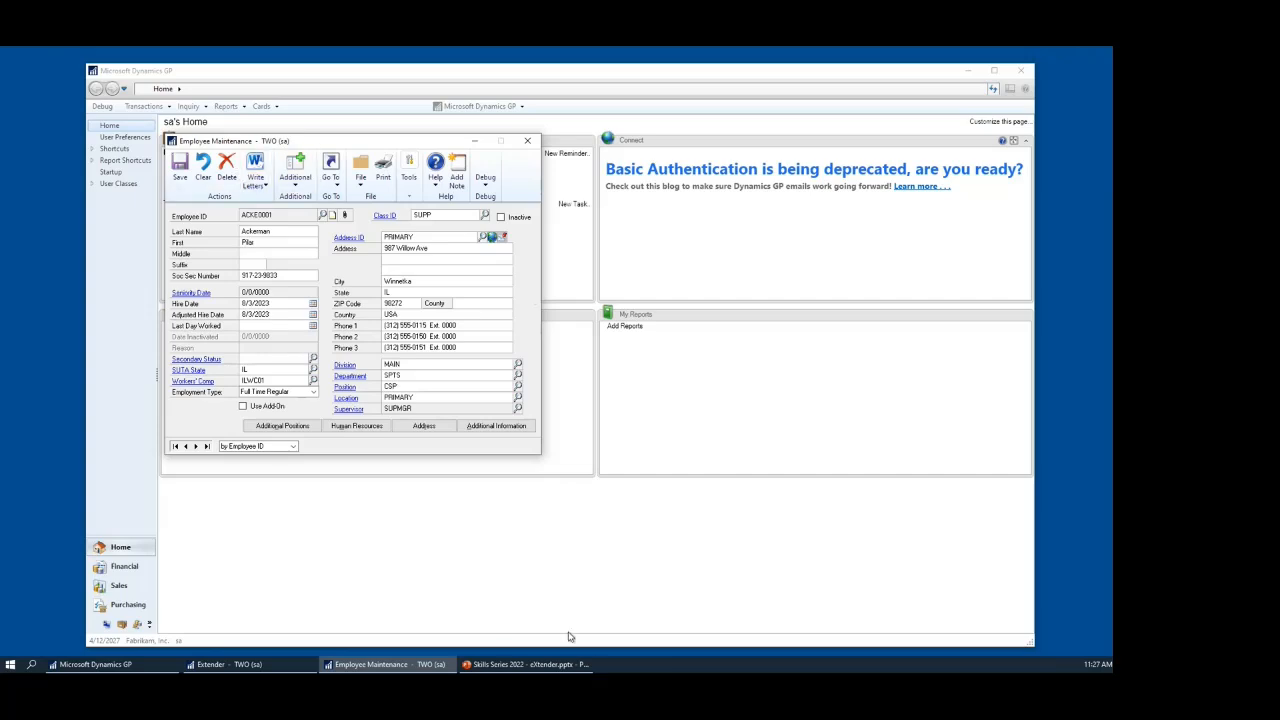
# Switch to the Extender window and list the import resources of the Extender Demo solution.
pyautogui.click(385, 665)
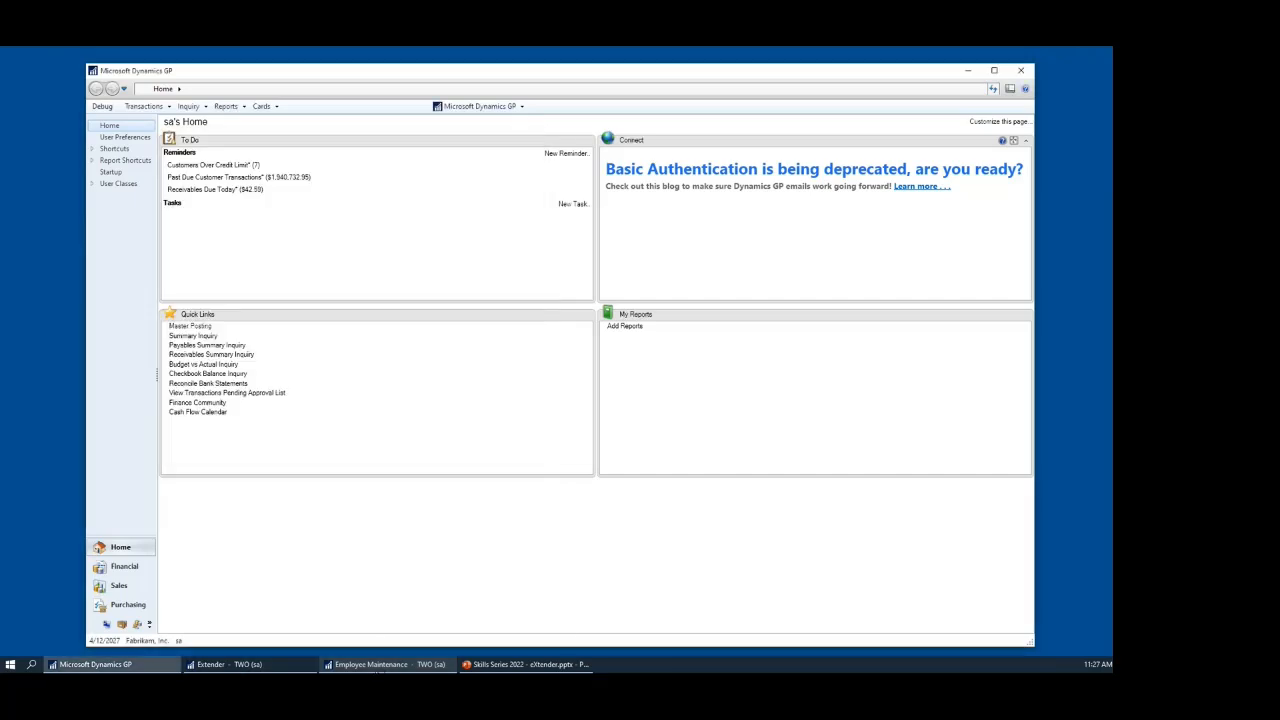
pyautogui.click(225, 664)
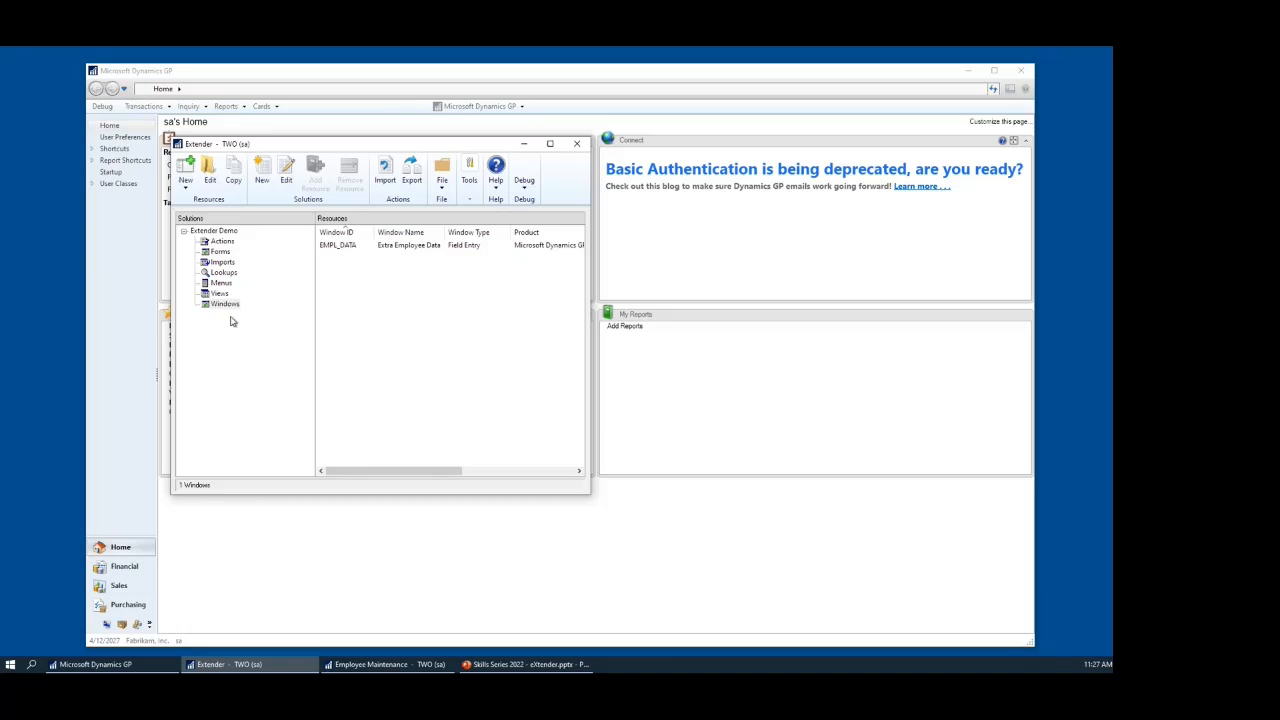
pyautogui.click(222, 272)
pyautogui.click(222, 262)
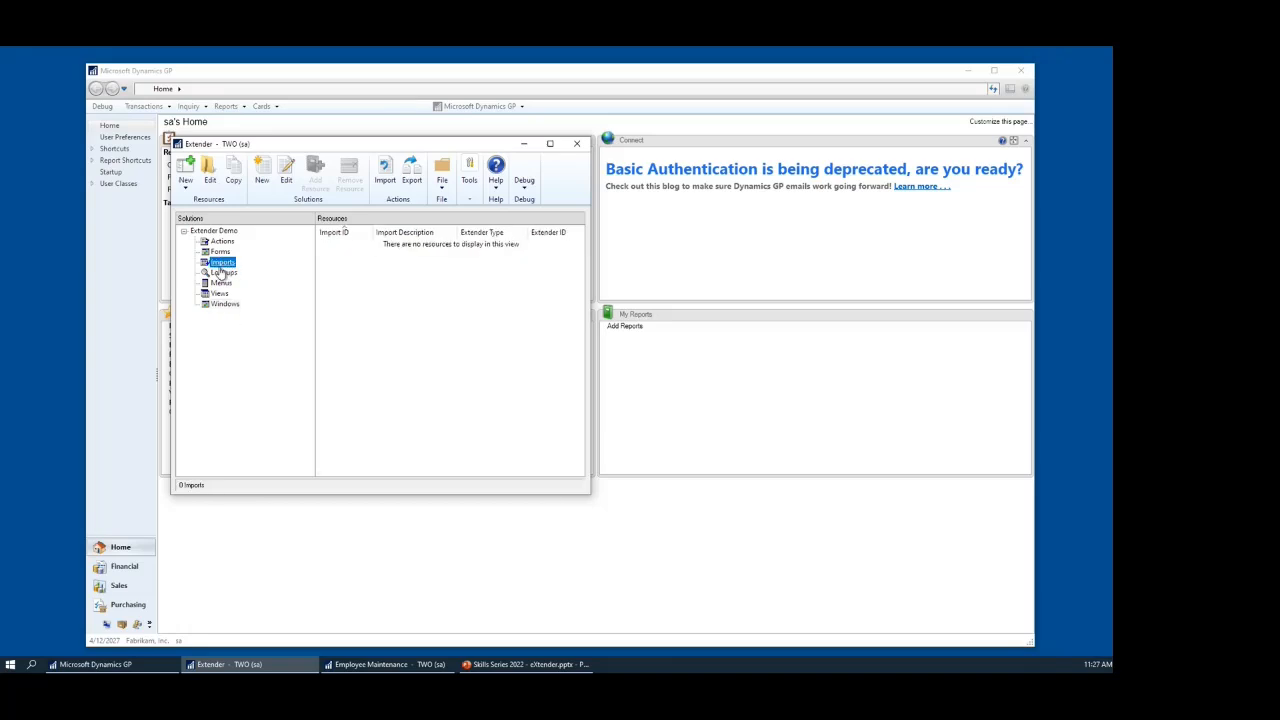
# Start a new import resource, check the available file types, and link it to the Extra Employee Data window.
pyautogui.click(188, 180)
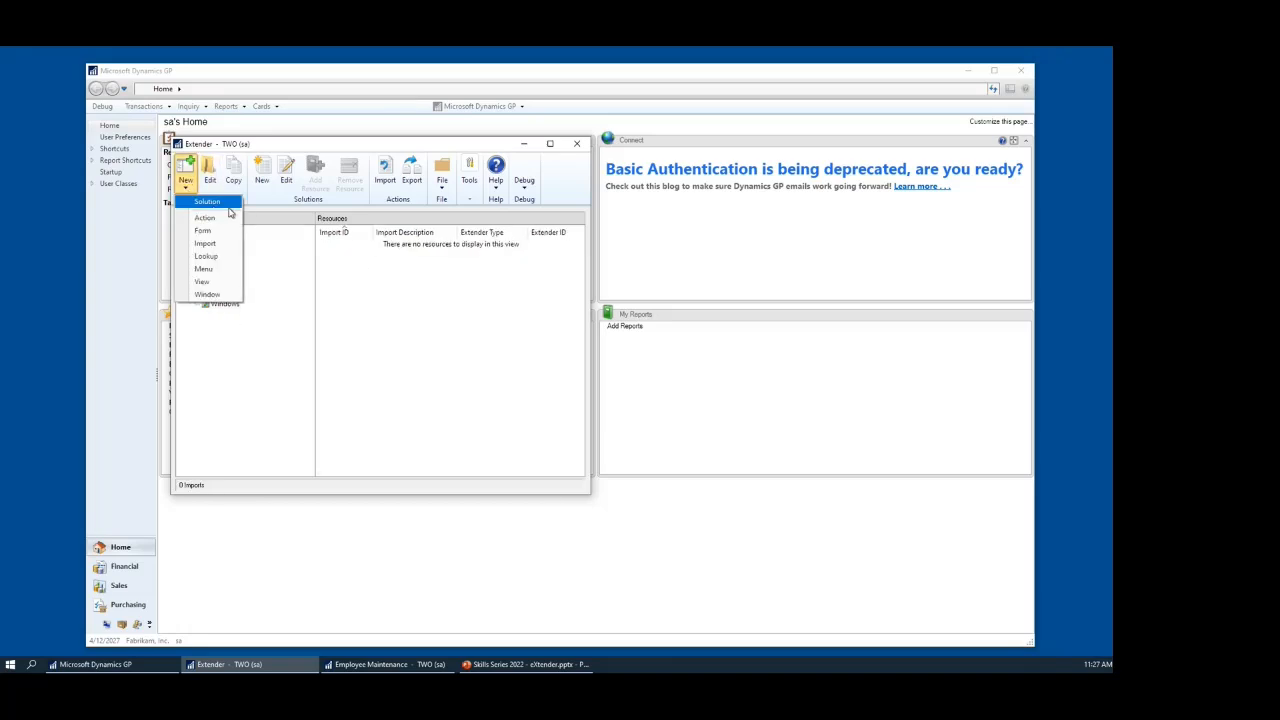
pyautogui.click(222, 244)
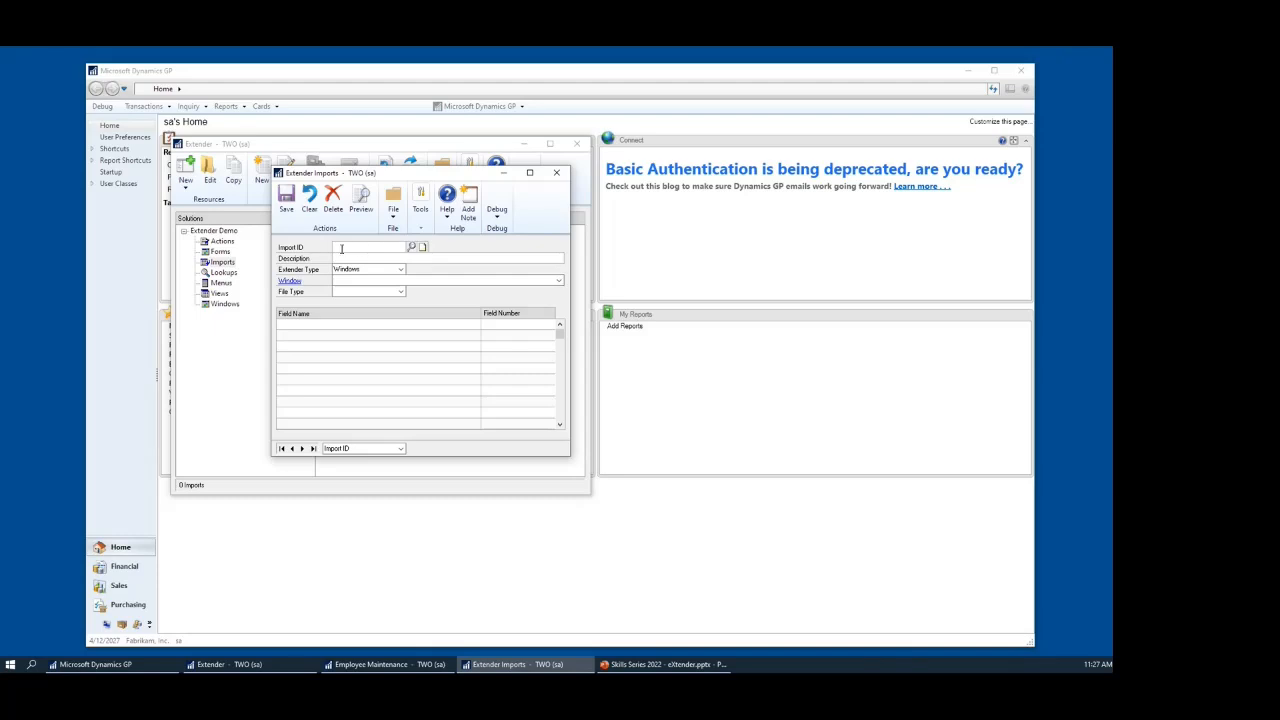
pyautogui.moveTo(390, 177); pyautogui.dragTo(392, 160)
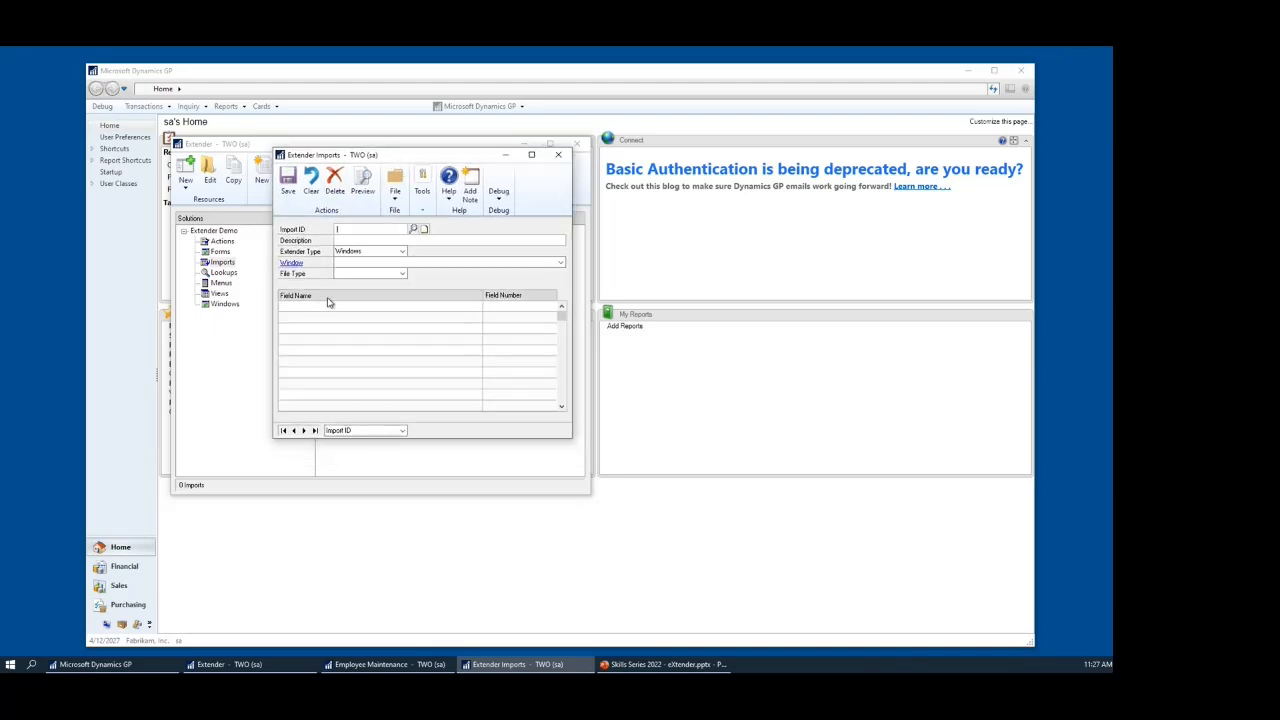
pyautogui.click(401, 274)
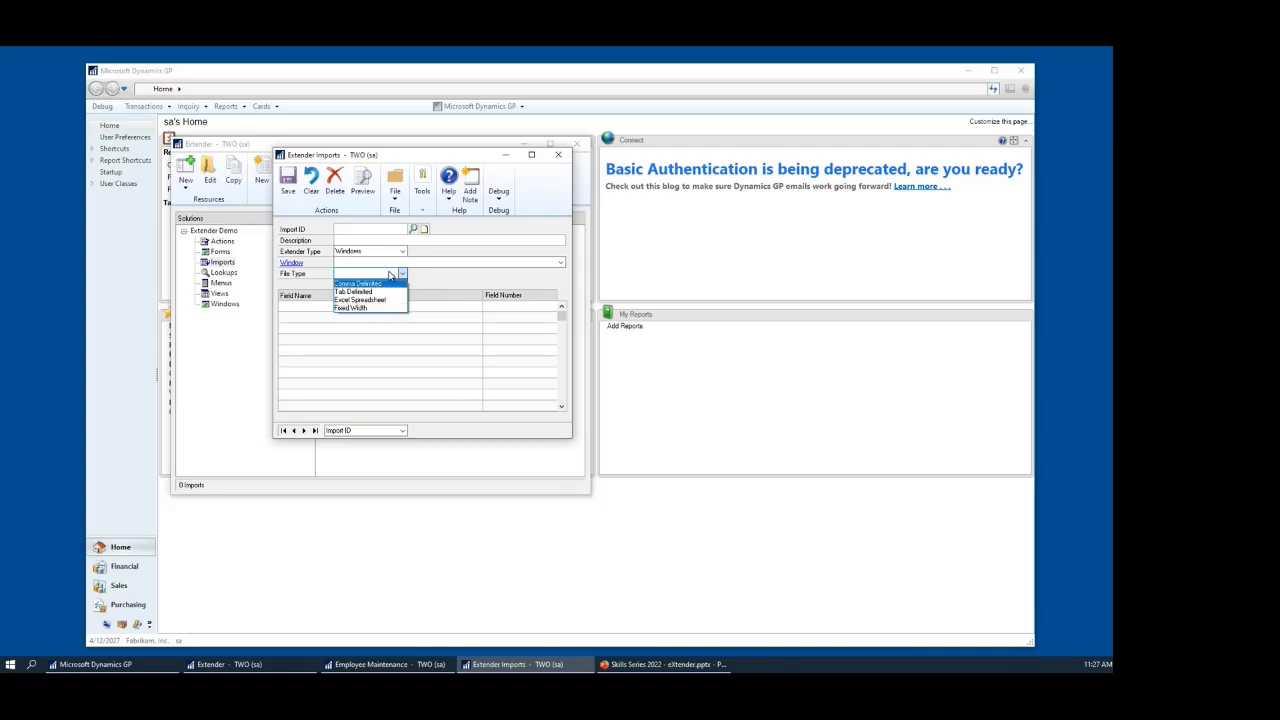
pyautogui.click(467, 281)
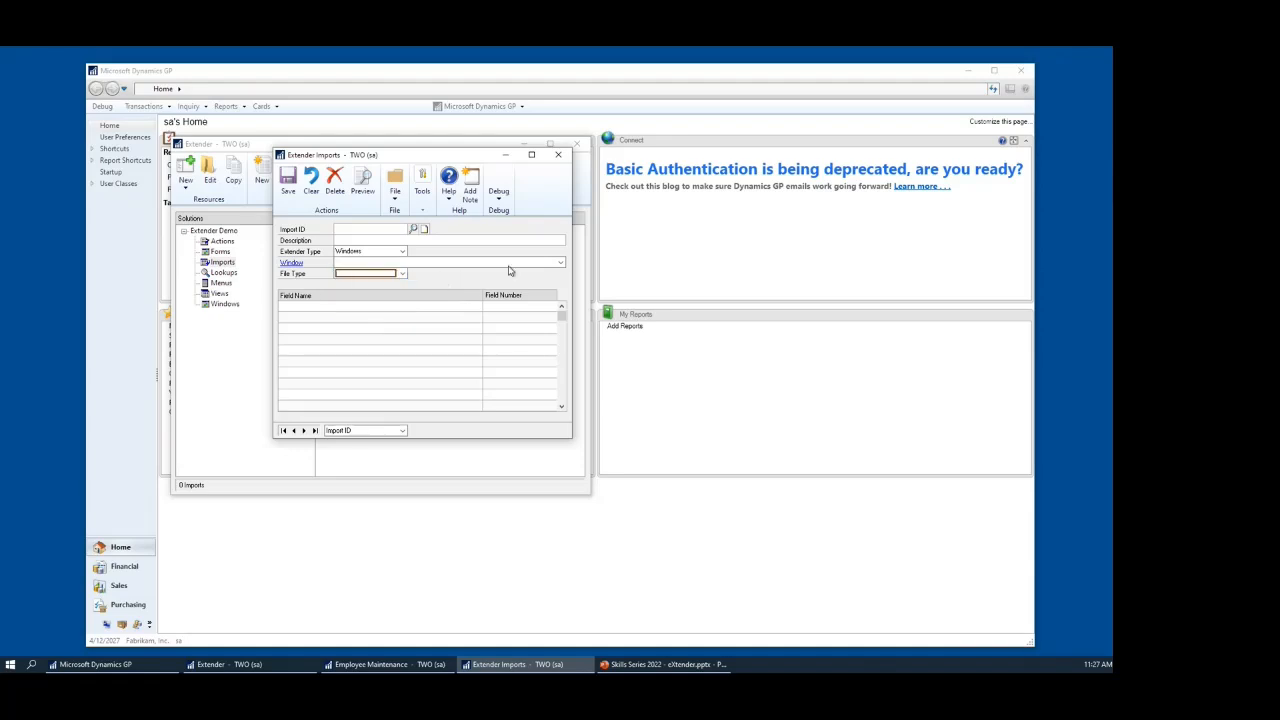
pyautogui.click(556, 264)
pyautogui.click(386, 277)
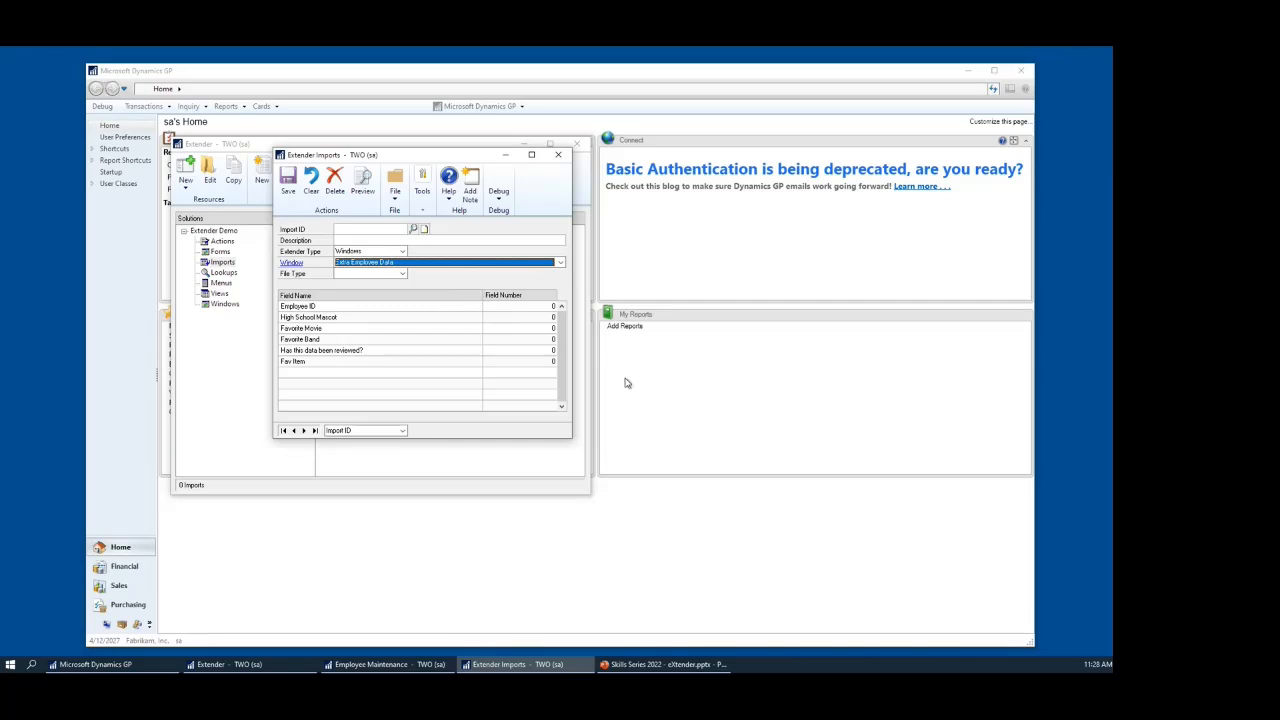
# Number the import fields from High School Mascot to Fav Item 1 through 5, then close the import without saving.
pyautogui.click(551, 317)
pyautogui.write('12')
pyautogui.press('Tab')
pyautogui.write('3')
pyautogui.press('Tab')
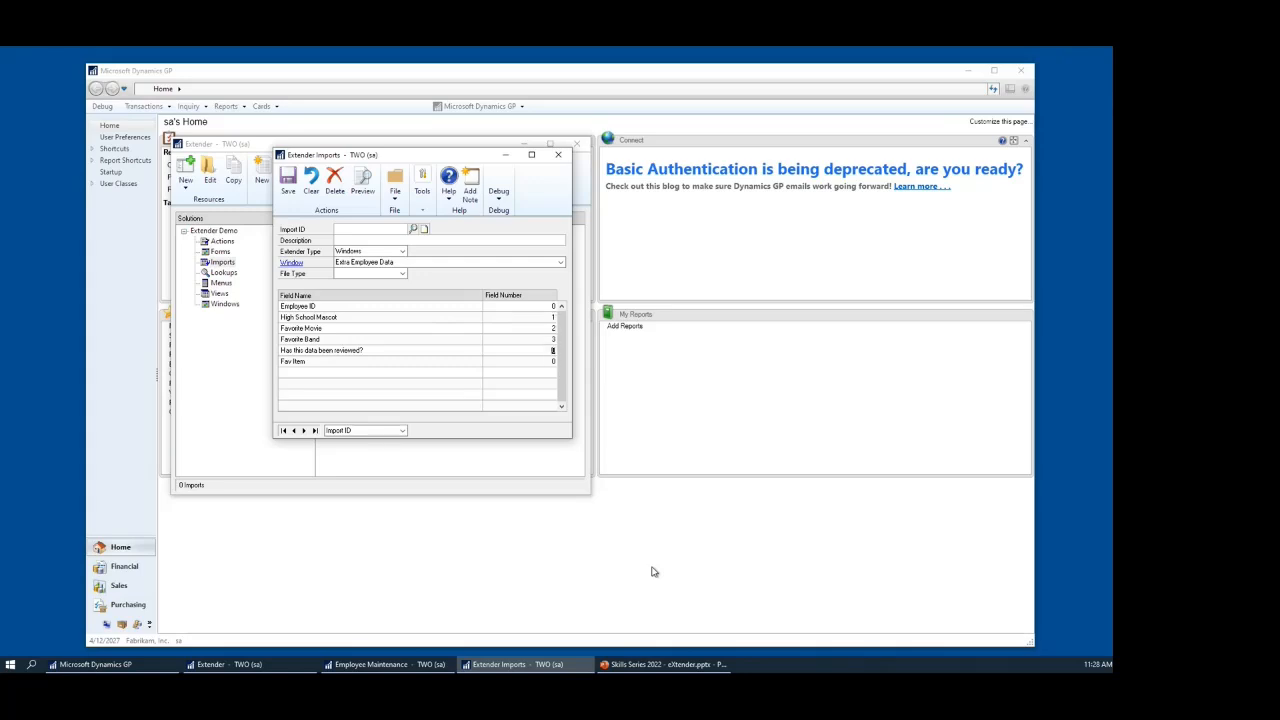
pyautogui.write('5')
pyautogui.press('Tab')
pyautogui.click(560, 156)
pyautogui.click(557, 391)
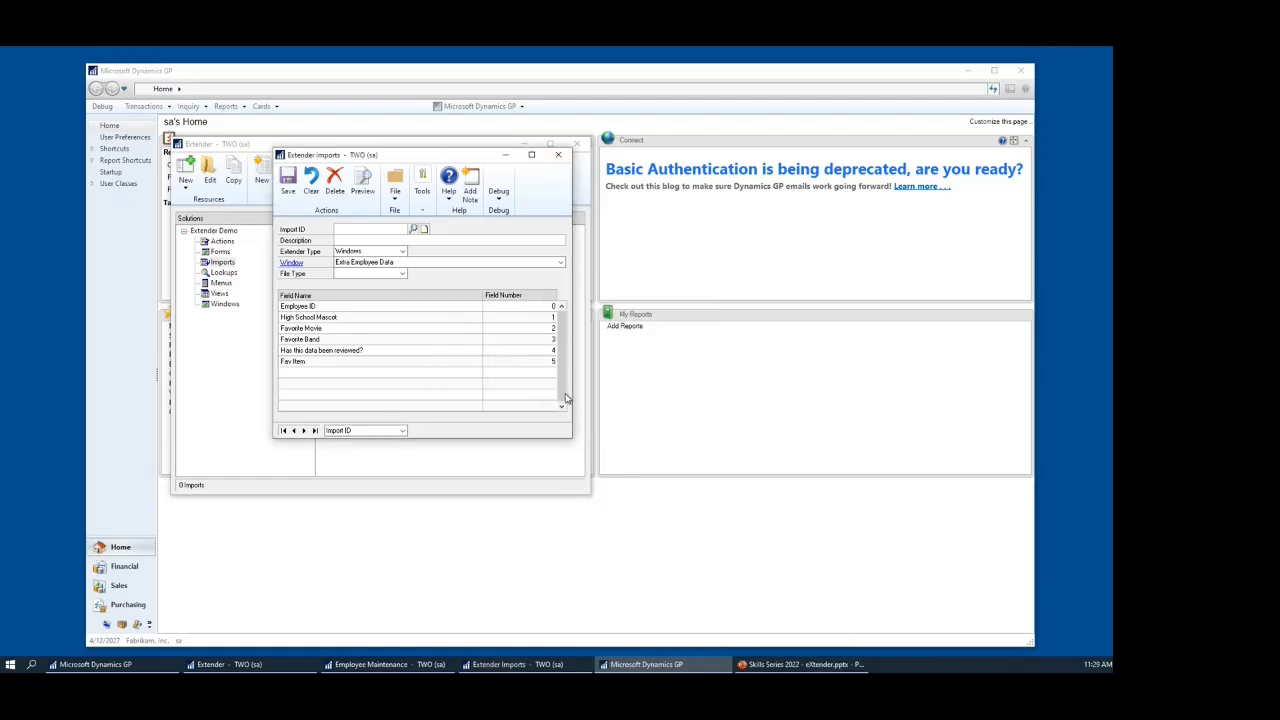
# Open the EMPL_DATA window definition and start adding an extra window to it.
pyautogui.click(225, 305)
pyautogui.doubleClick(335, 246)
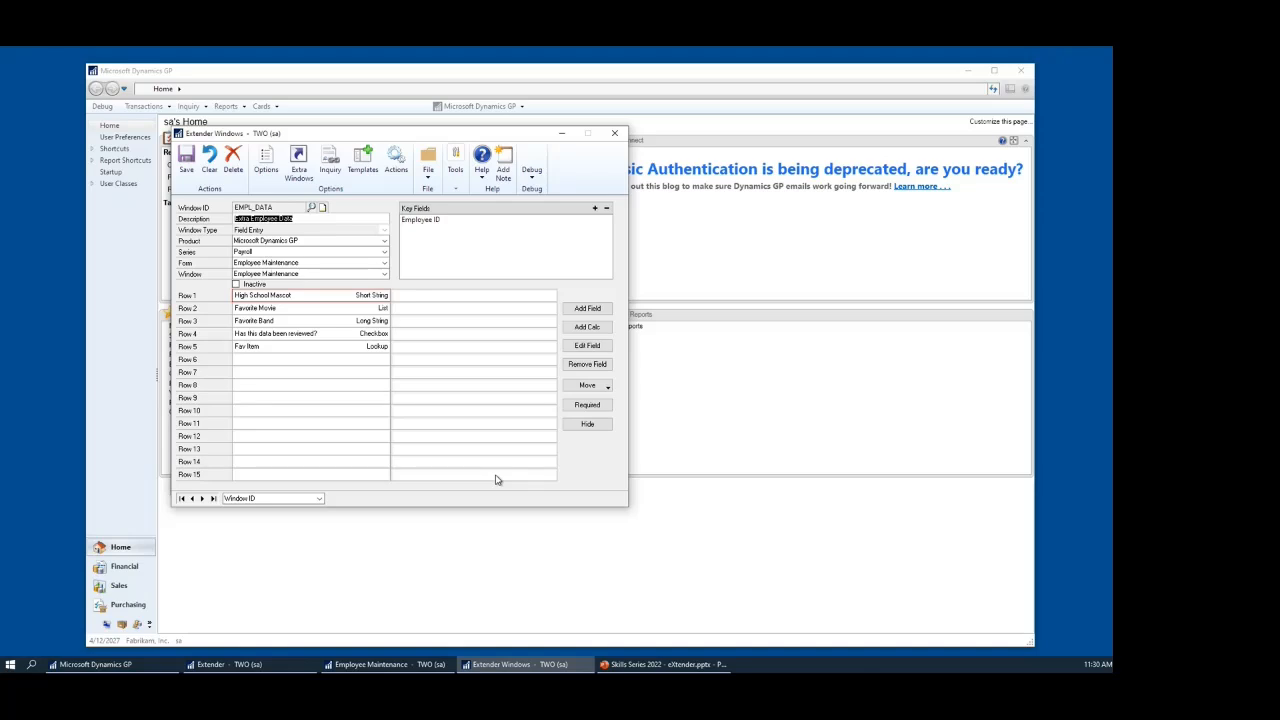
pyautogui.click(298, 165)
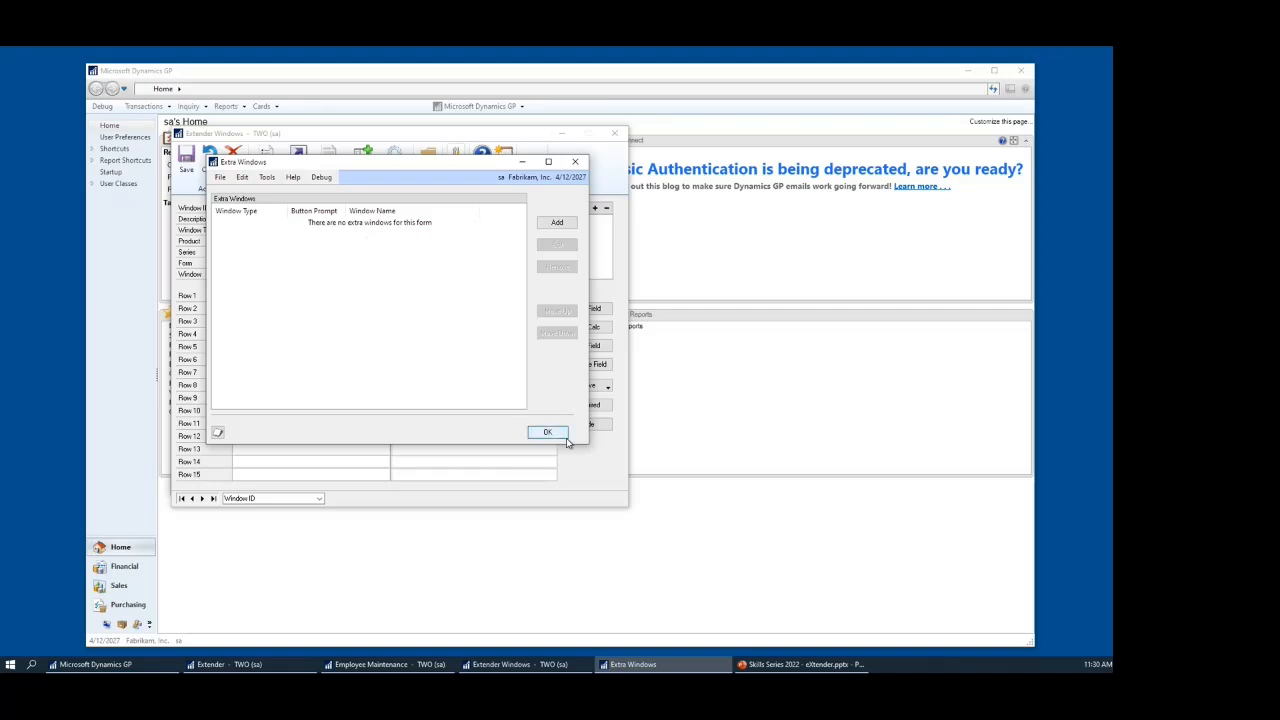
pyautogui.click(557, 222)
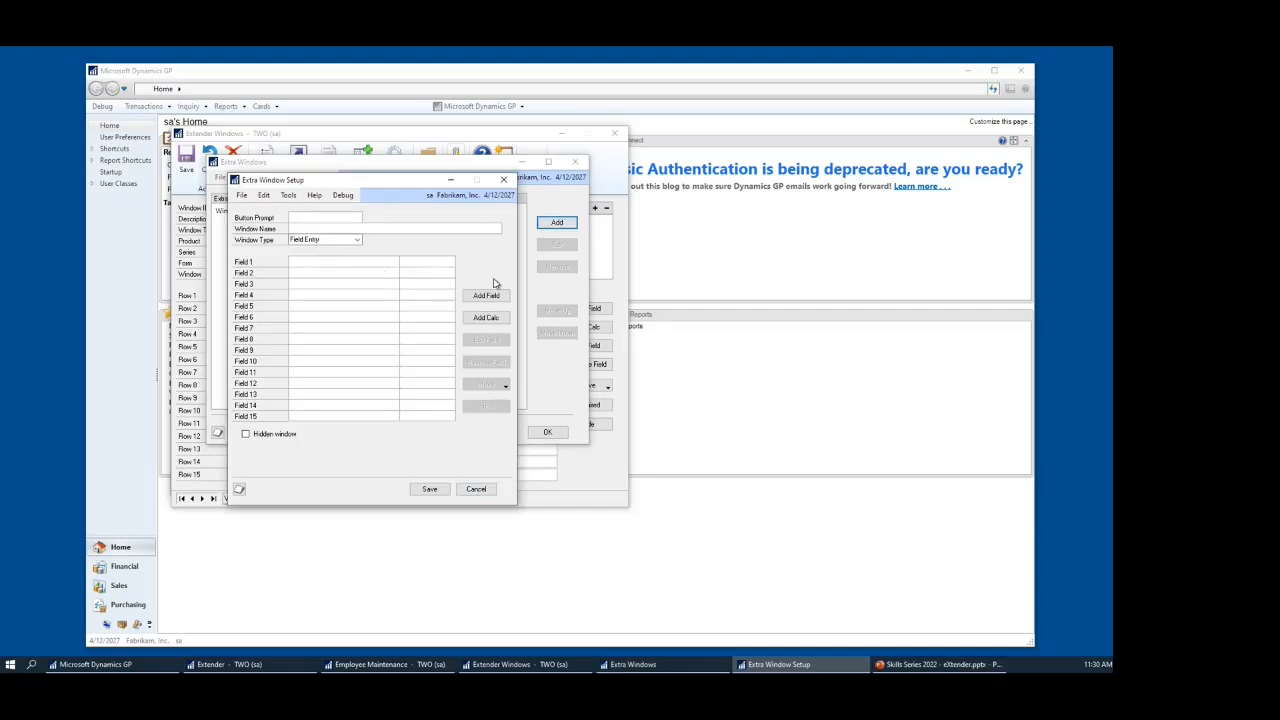
# Try the Note, Note List, Run Action and Field Entry types for the extra window, then cancel it and close the window definition.
pyautogui.click(345, 239)
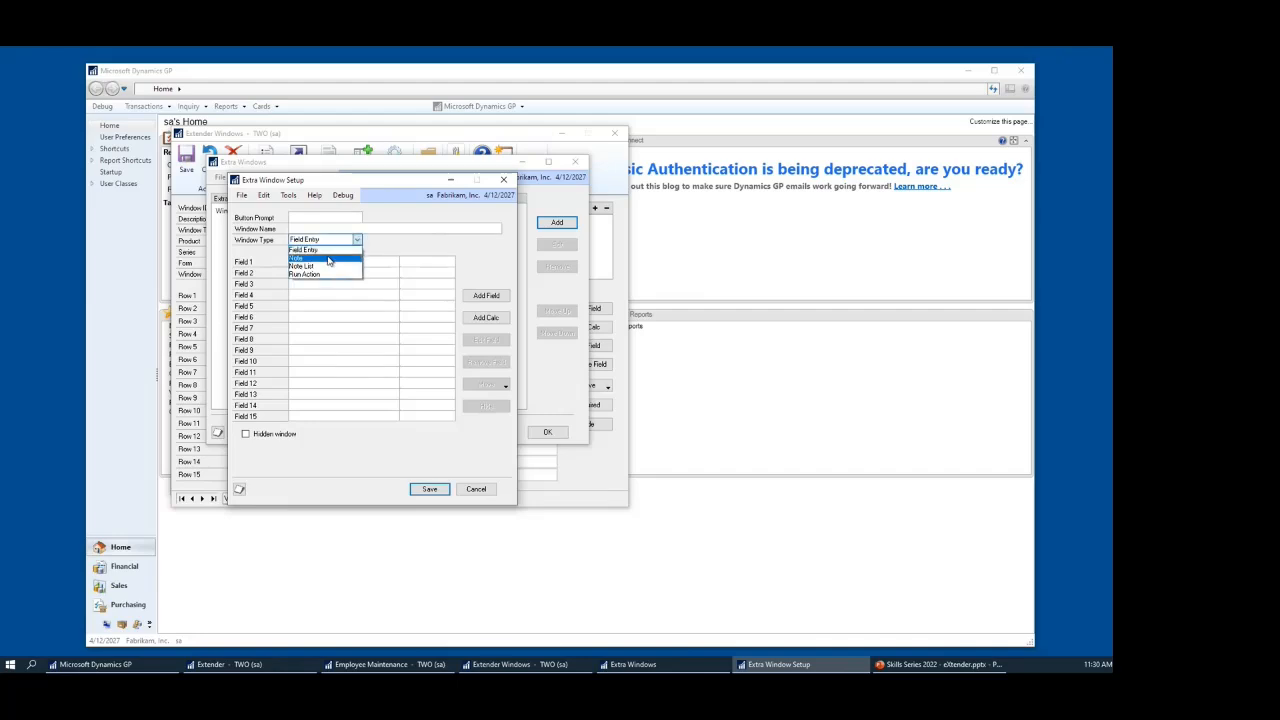
pyautogui.click(324, 259)
pyautogui.click(357, 241)
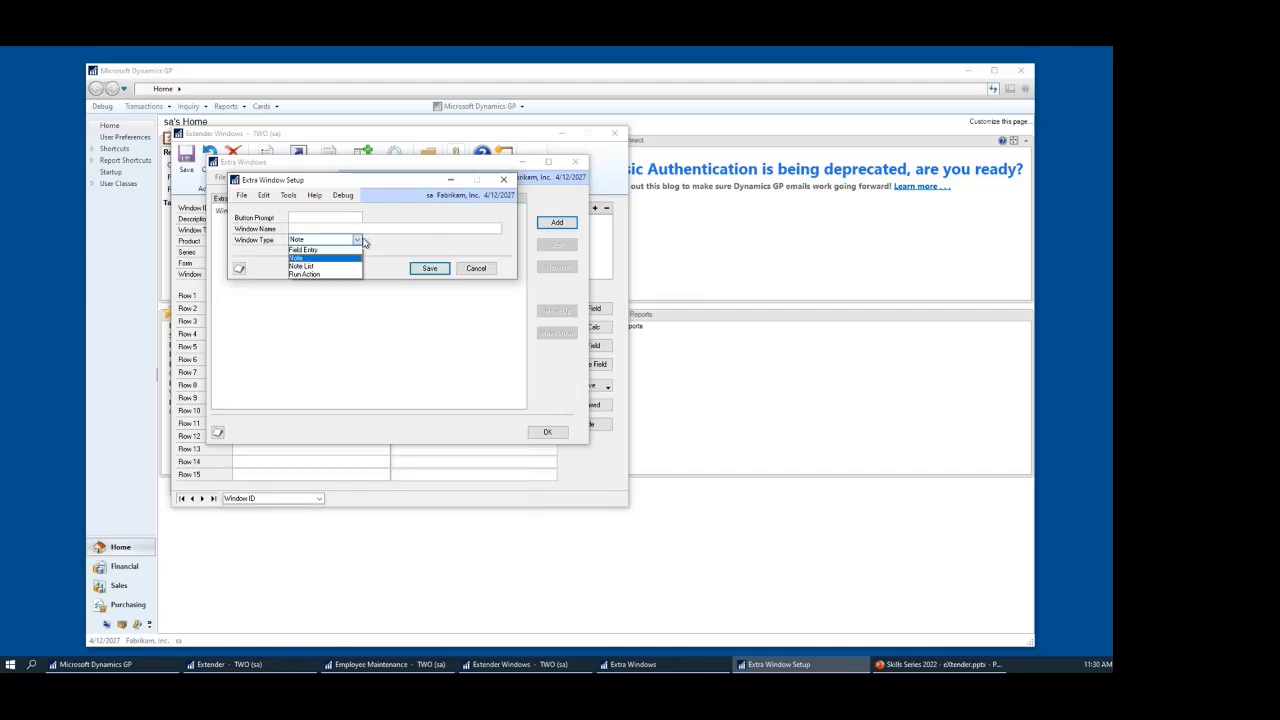
pyautogui.click(324, 267)
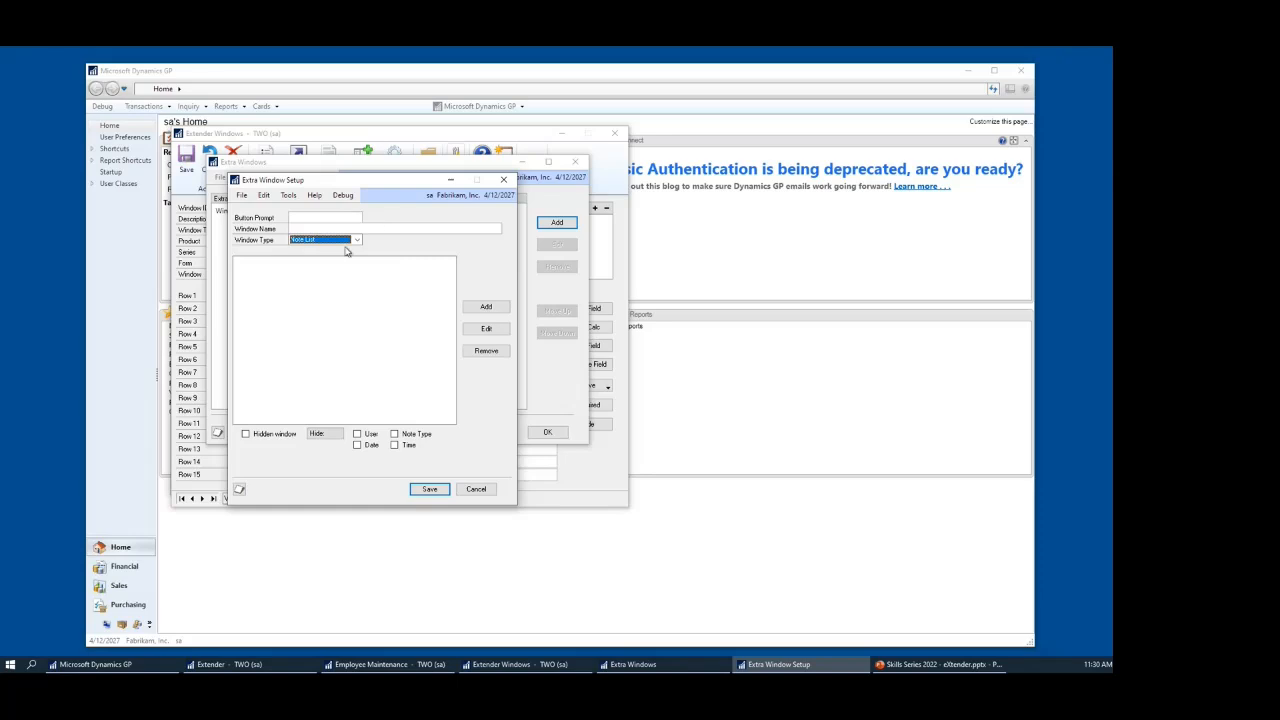
pyautogui.click(358, 240)
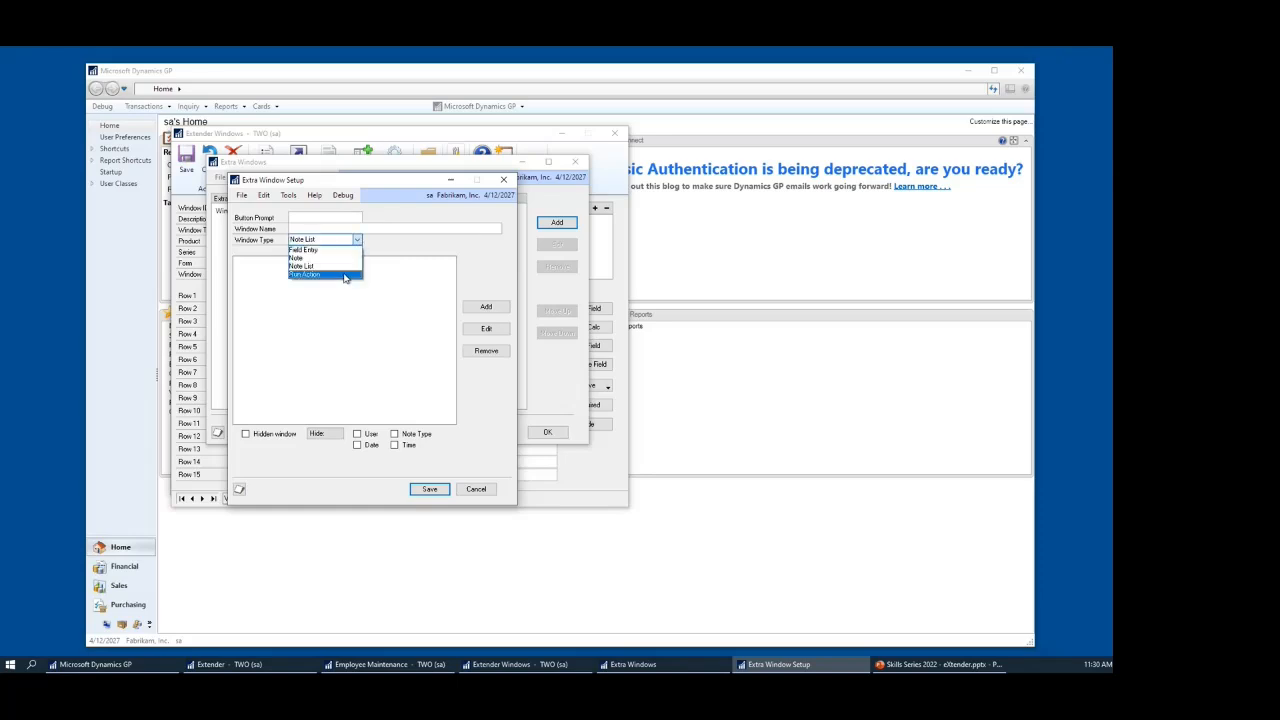
pyautogui.click(342, 275)
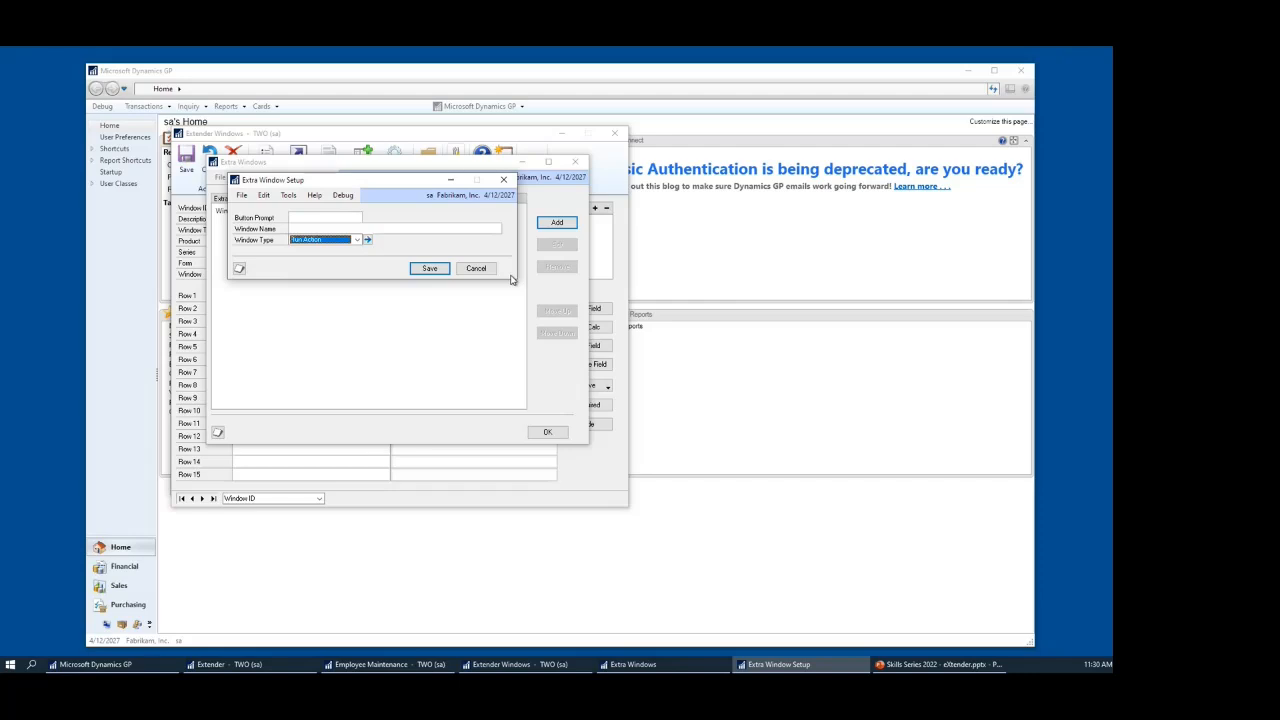
pyautogui.click(357, 240)
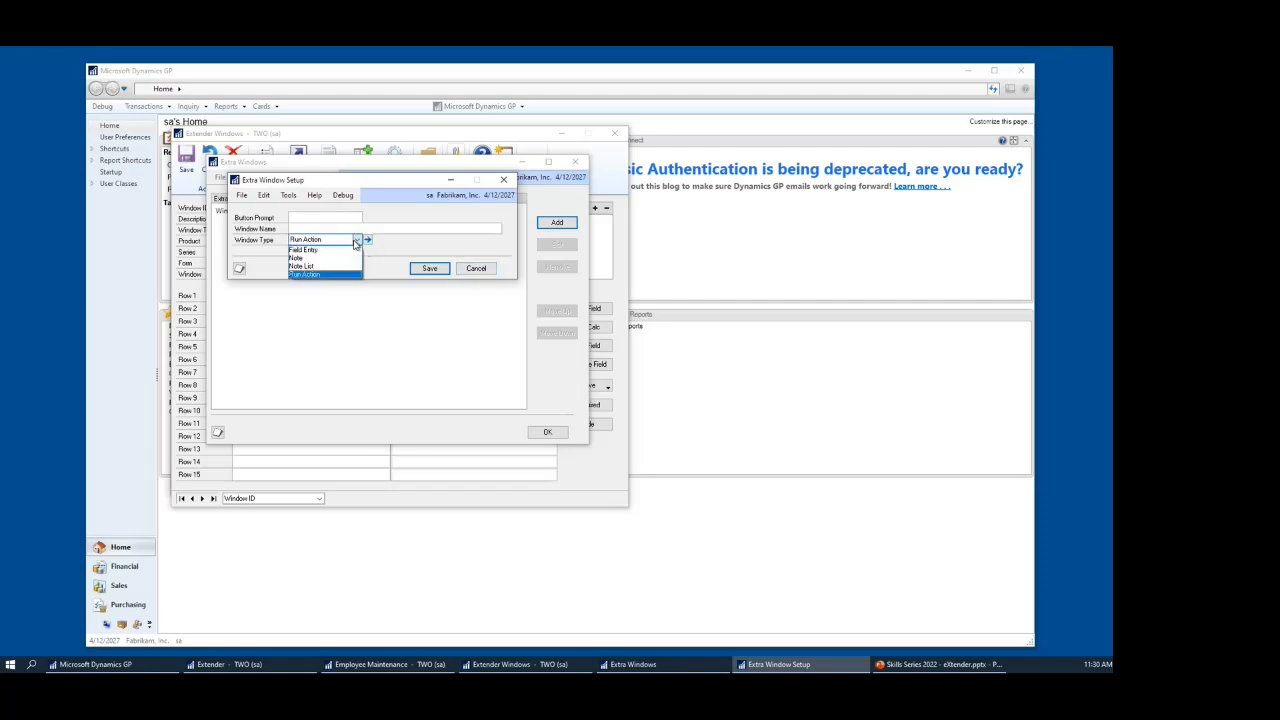
pyautogui.click(335, 250)
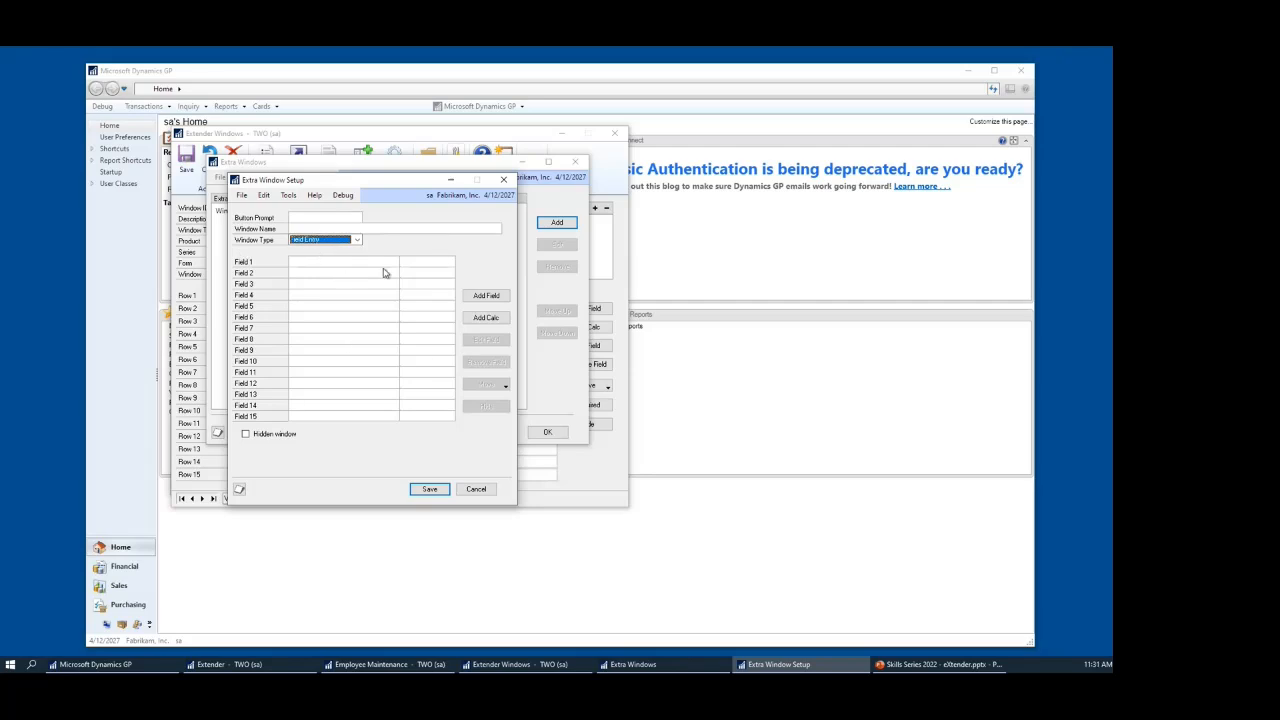
pyautogui.click(476, 489)
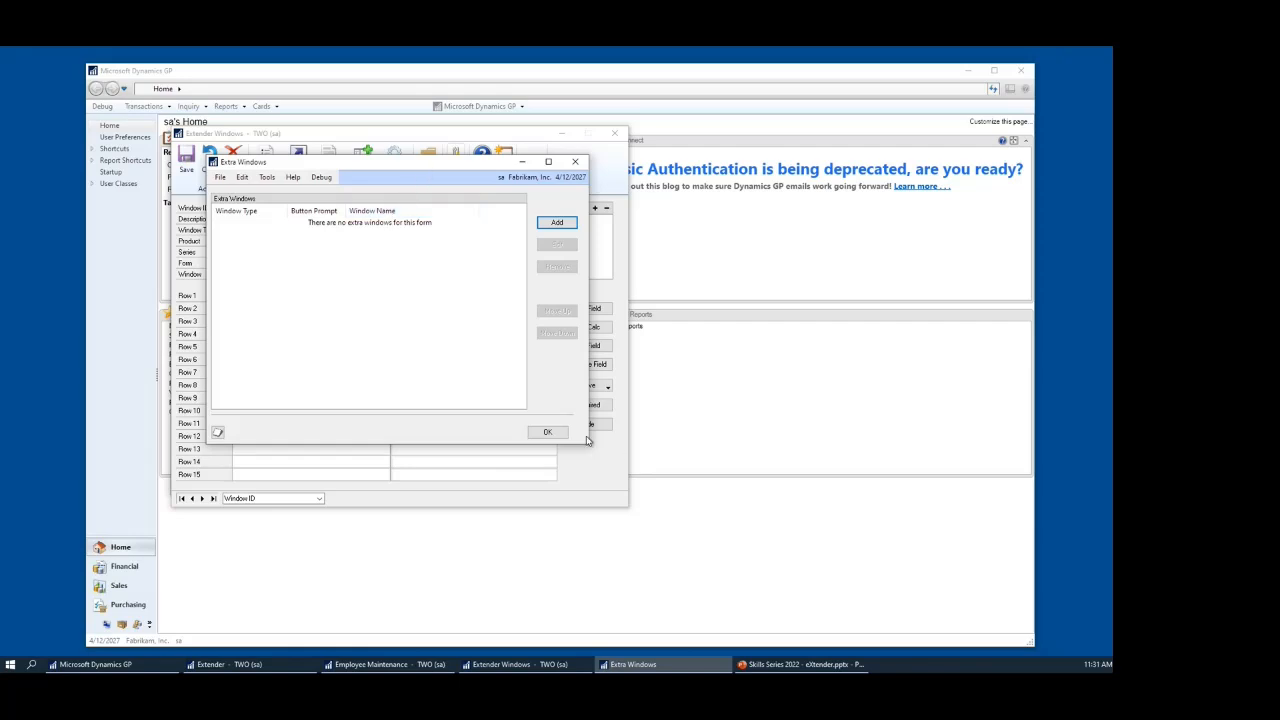
pyautogui.click(548, 432)
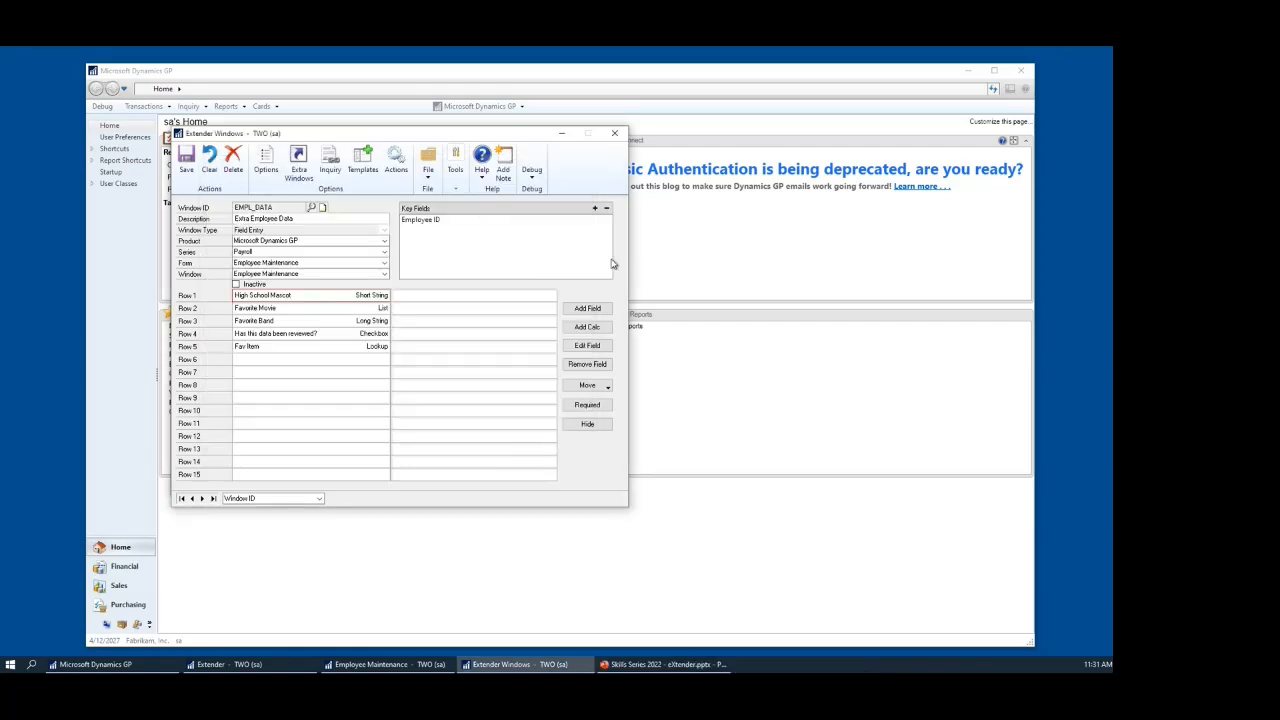
pyautogui.click(614, 133)
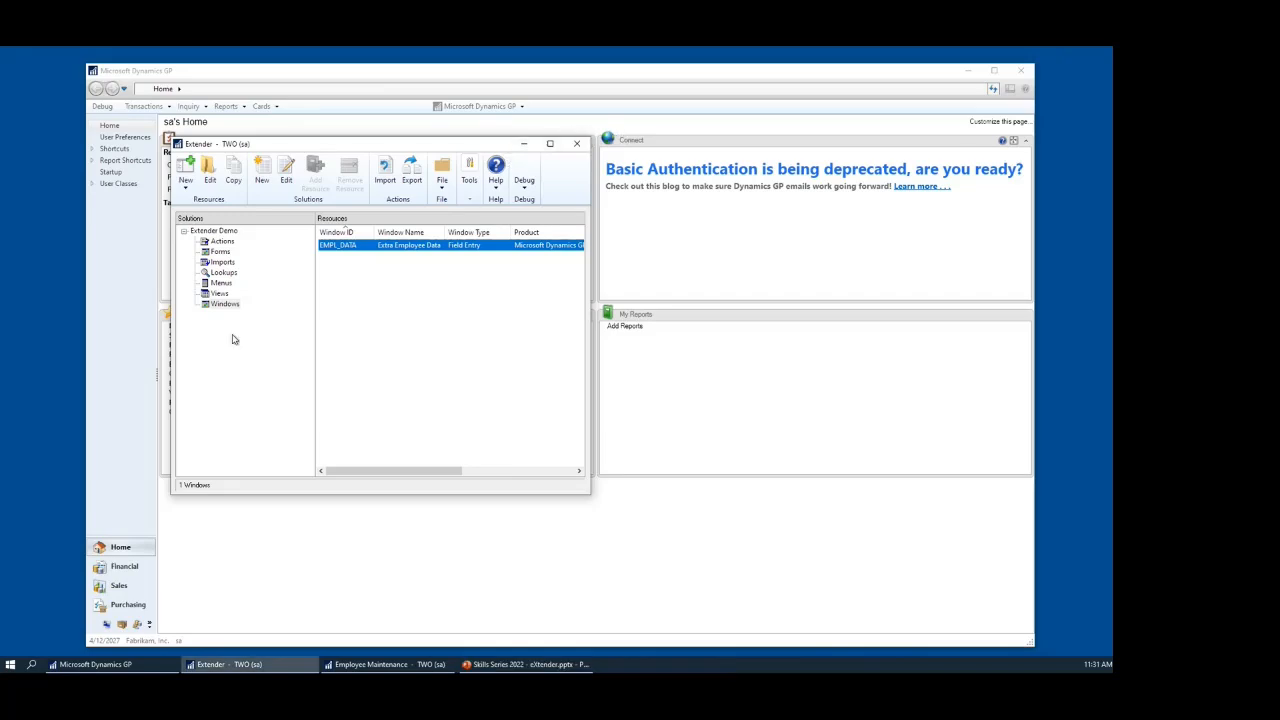
# Create a new form with ID TEST, name test, ID field prompt id and description prompt descr.
pyautogui.click(226, 256)
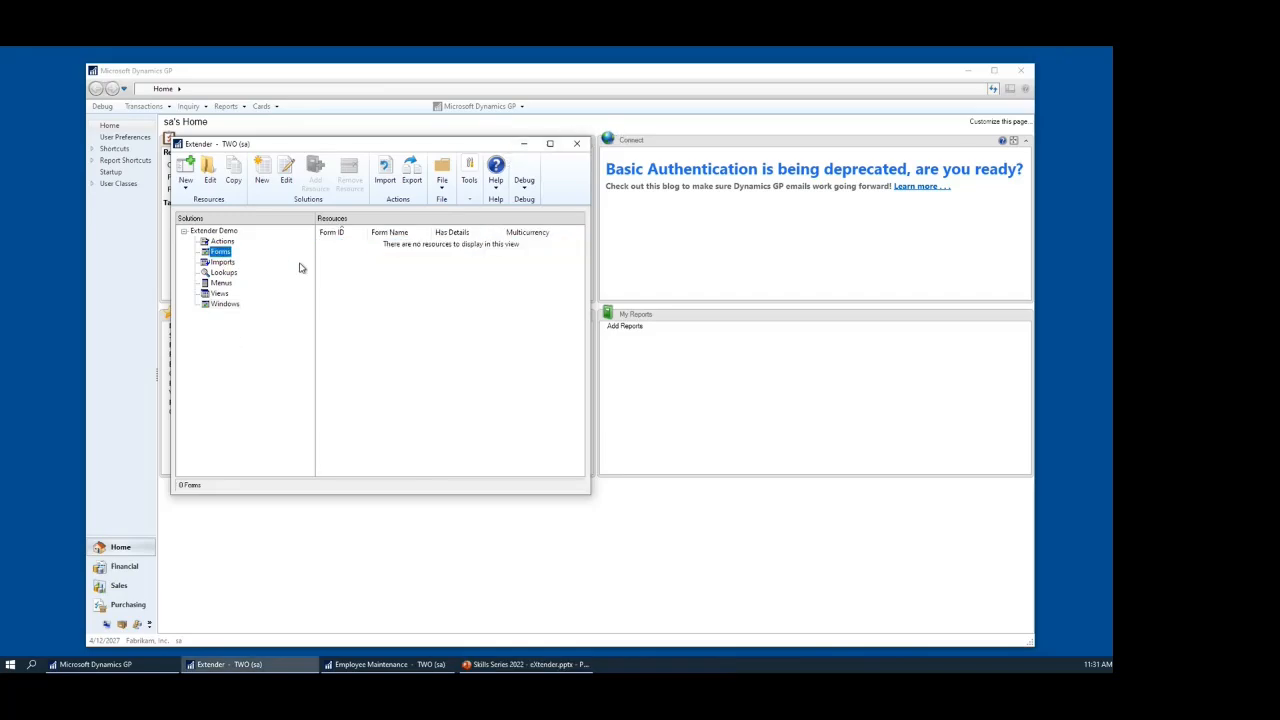
pyautogui.click(185, 188)
pyautogui.click(199, 235)
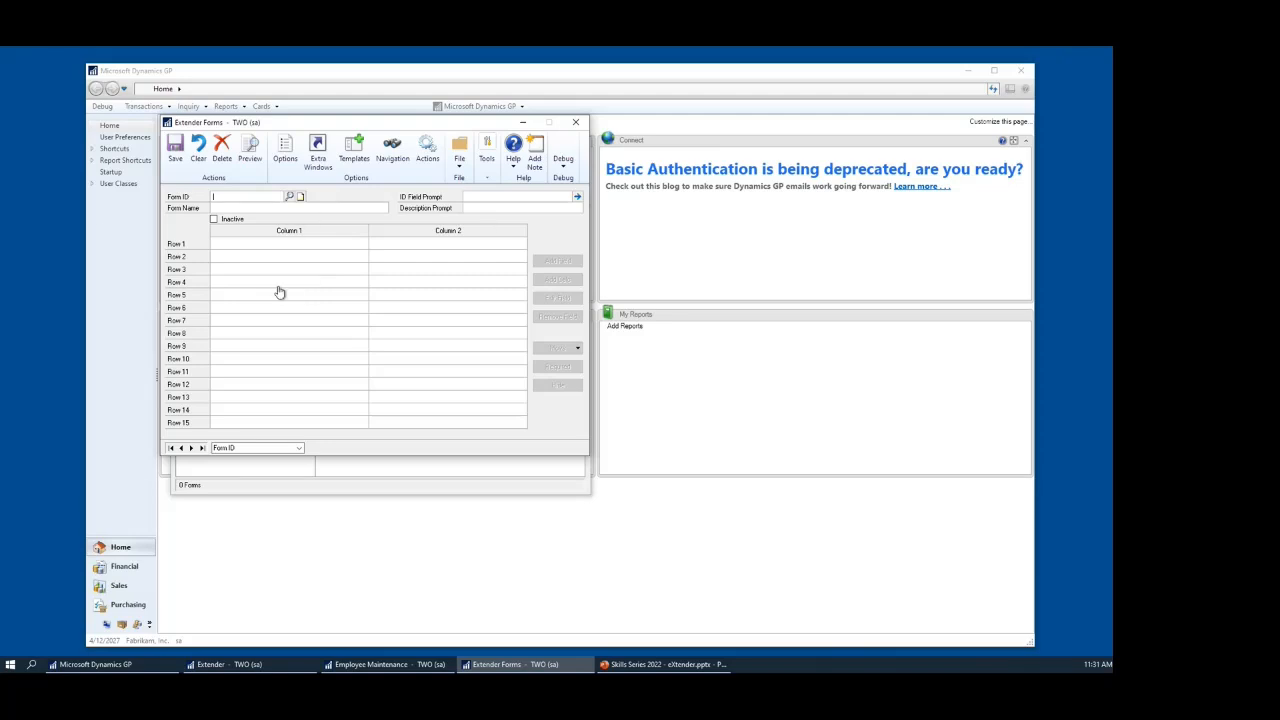
pyautogui.click(286, 150)
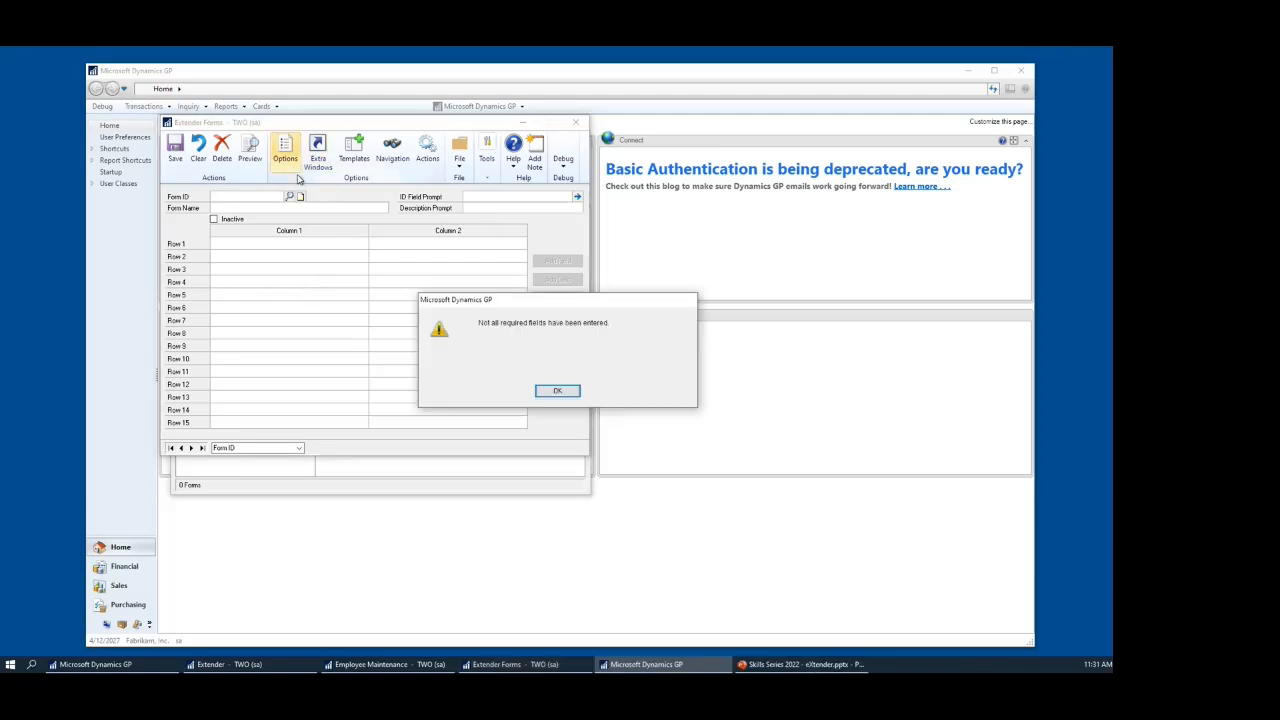
pyautogui.click(557, 391)
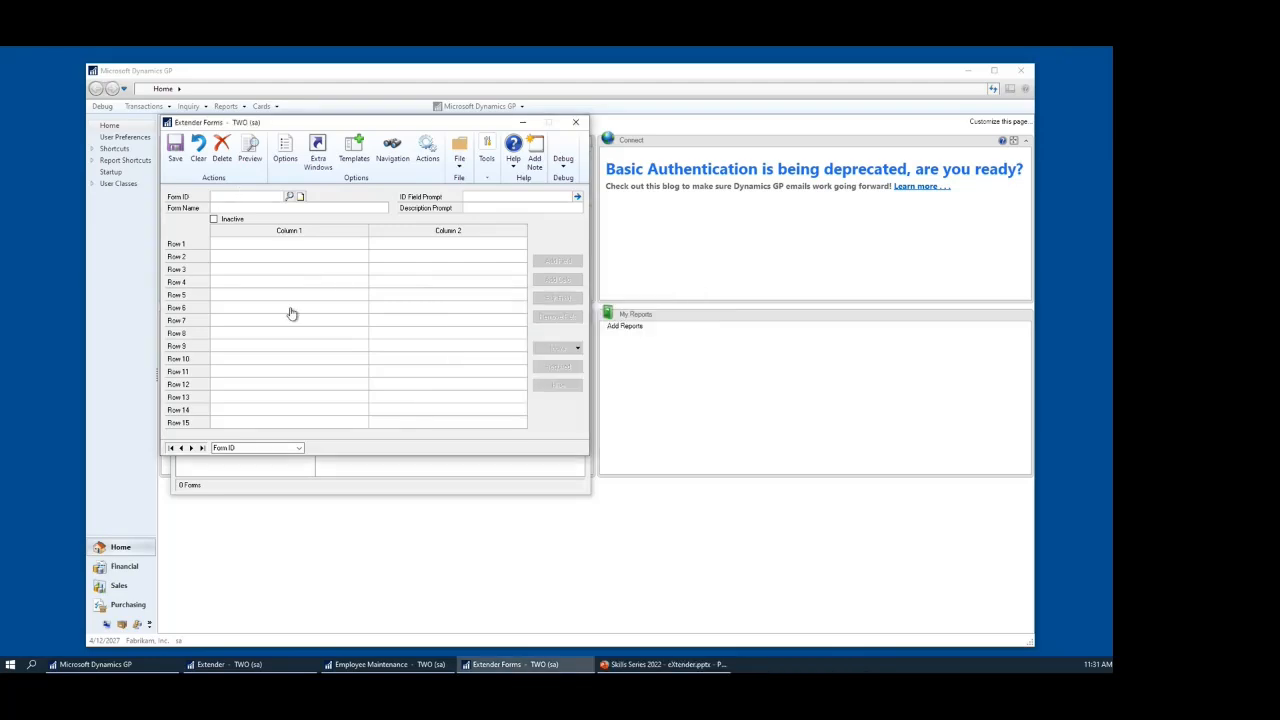
pyautogui.press('Tab')
pyautogui.press('Tab')
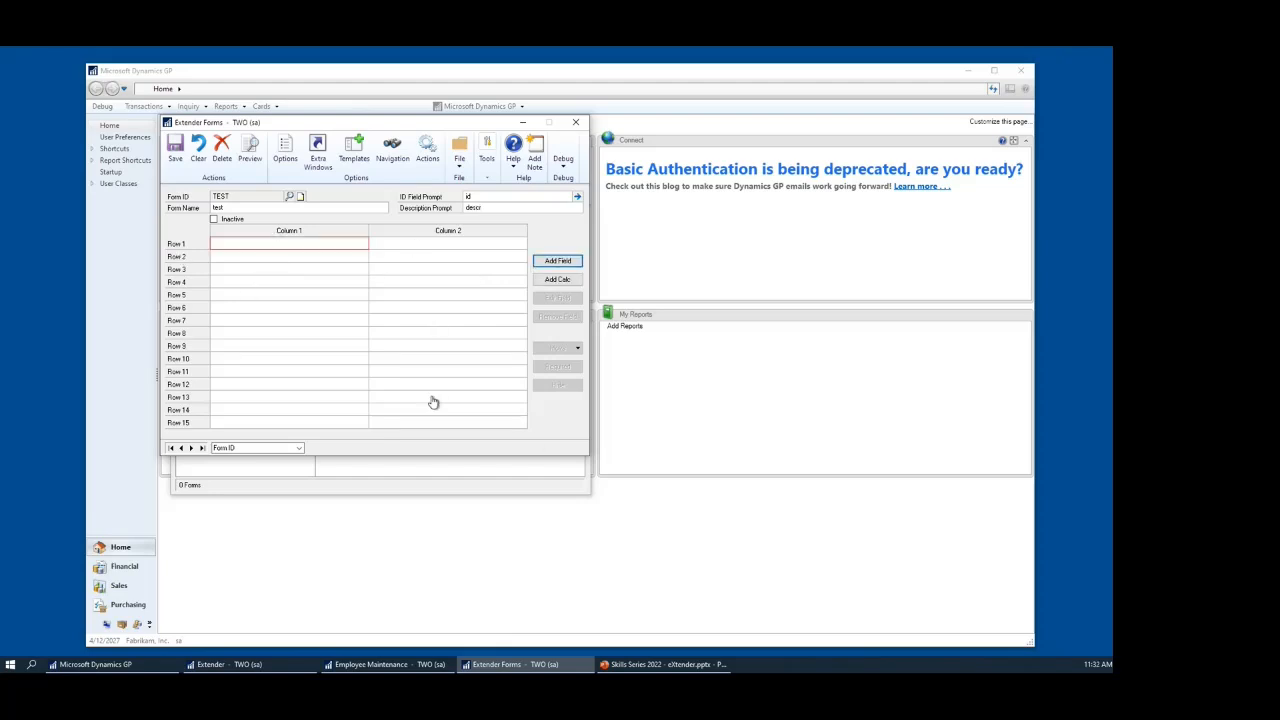
# Enable the scrolling grid on the form's main window and add a Date field named date as its first column.
pyautogui.click(285, 148)
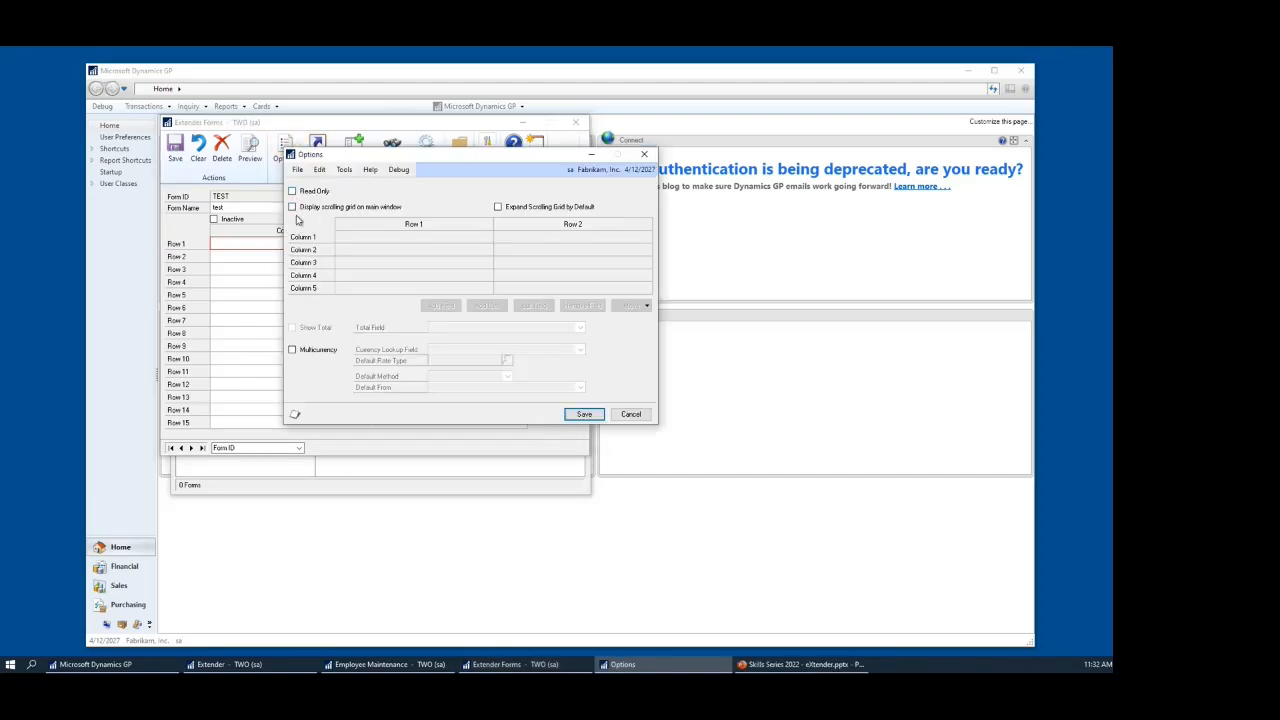
pyautogui.click(292, 207)
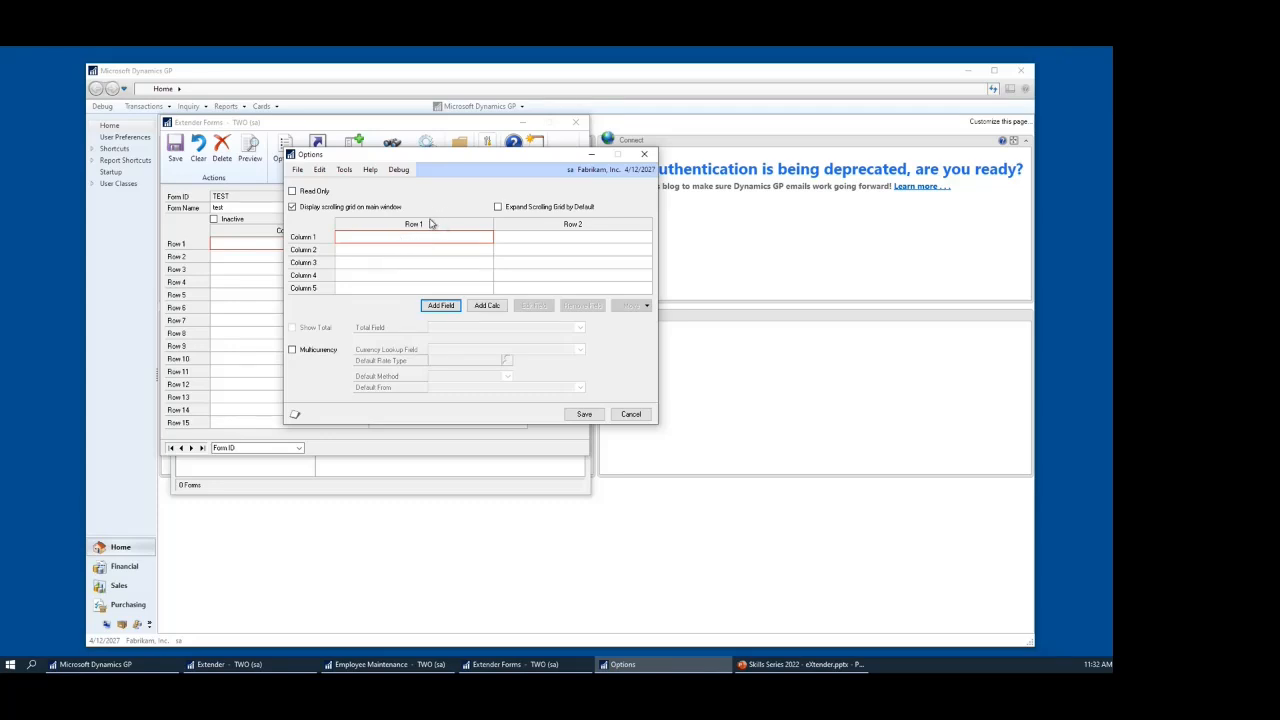
pyautogui.press('Return')
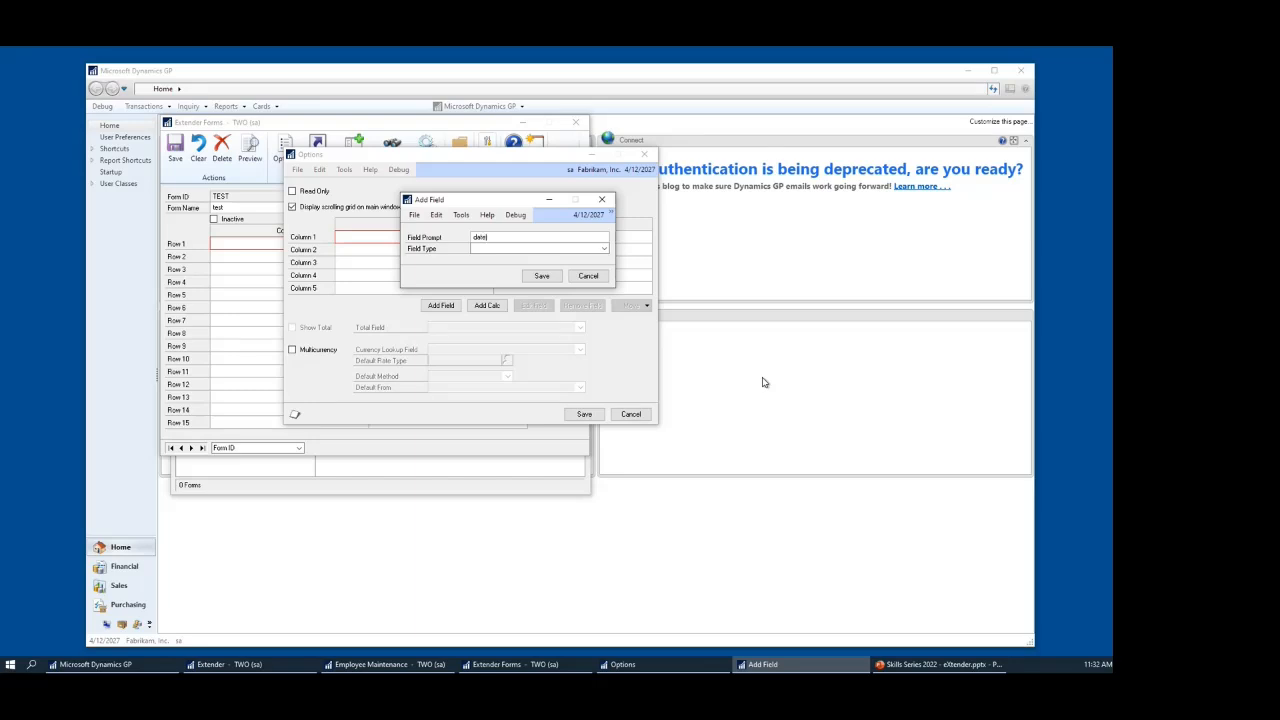
pyautogui.press('Tab')
pyautogui.click(604, 248)
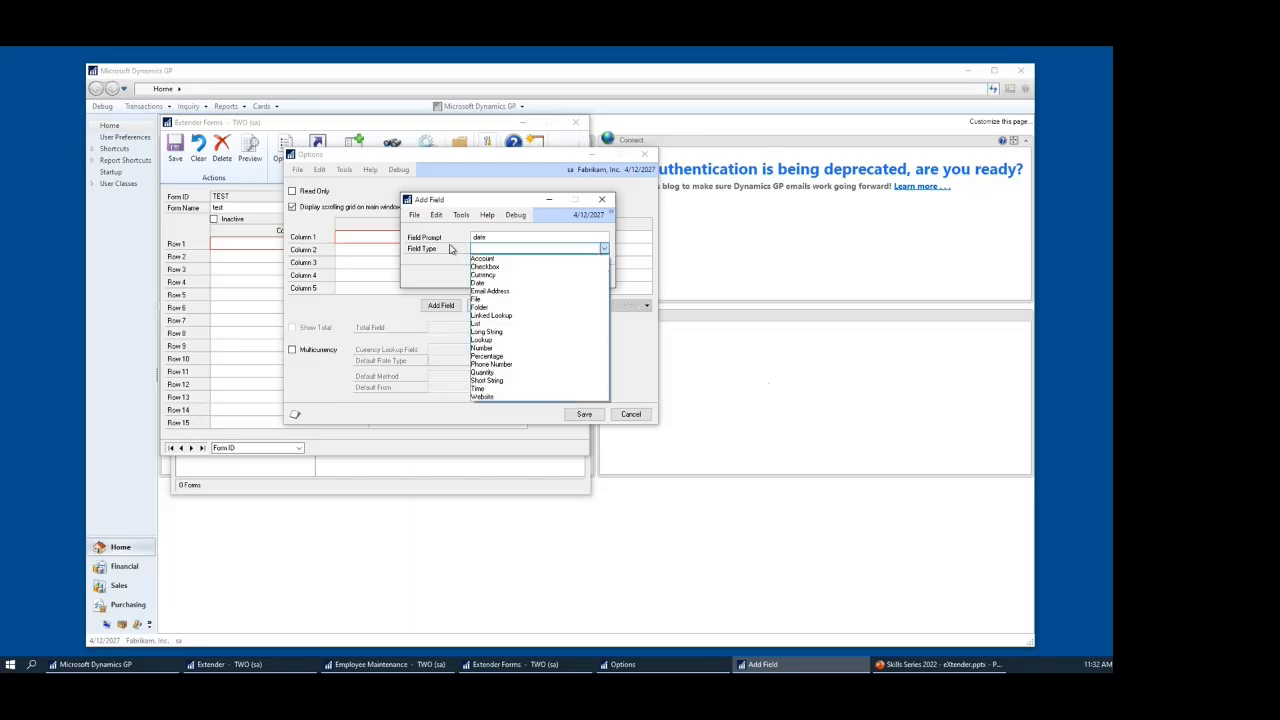
pyautogui.click(505, 284)
pyautogui.click(538, 279)
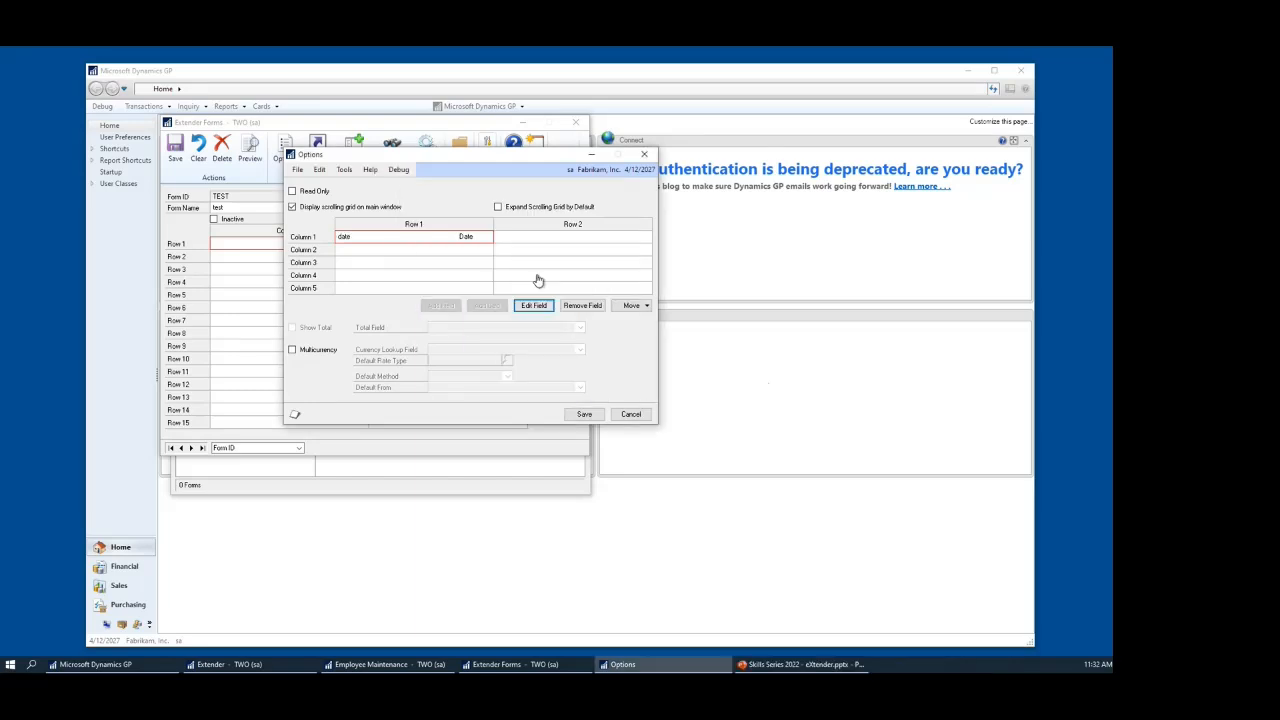
# Add a Lookup field named Supervisor, using the Employee lookup, as the second column of the scrolling grid.
pyautogui.doubleClick(355, 256)
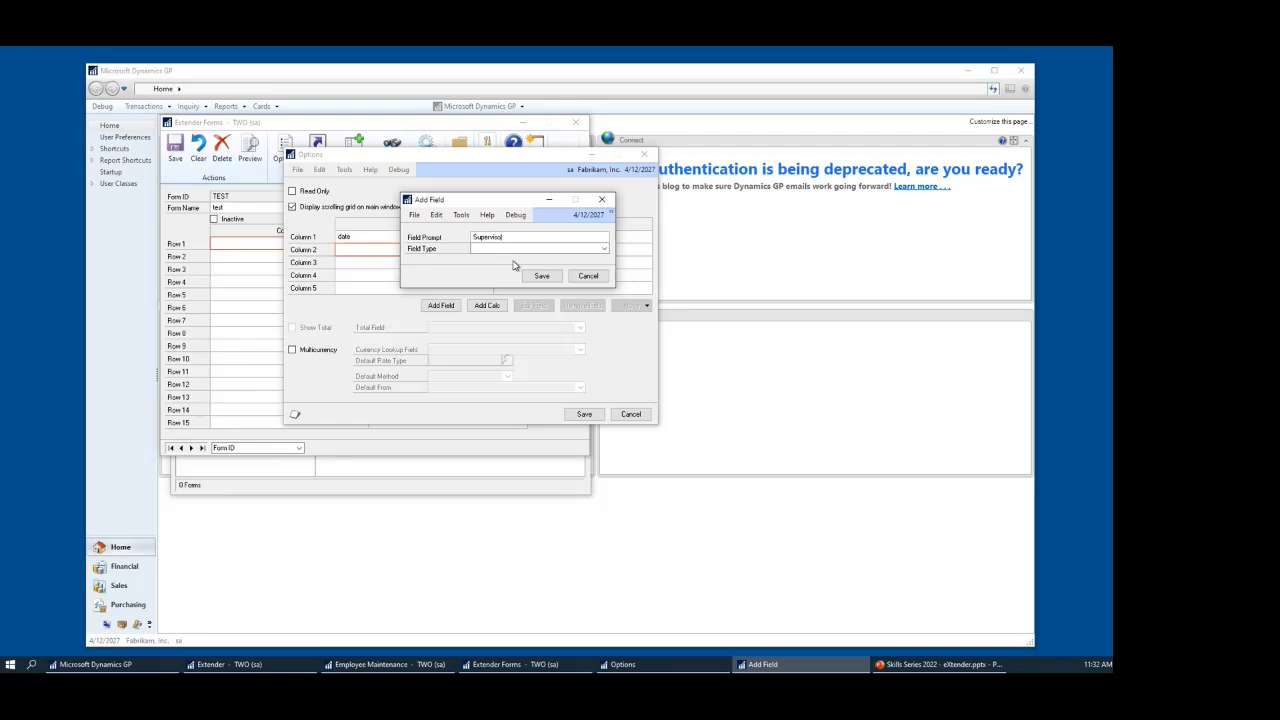
pyautogui.click(604, 249)
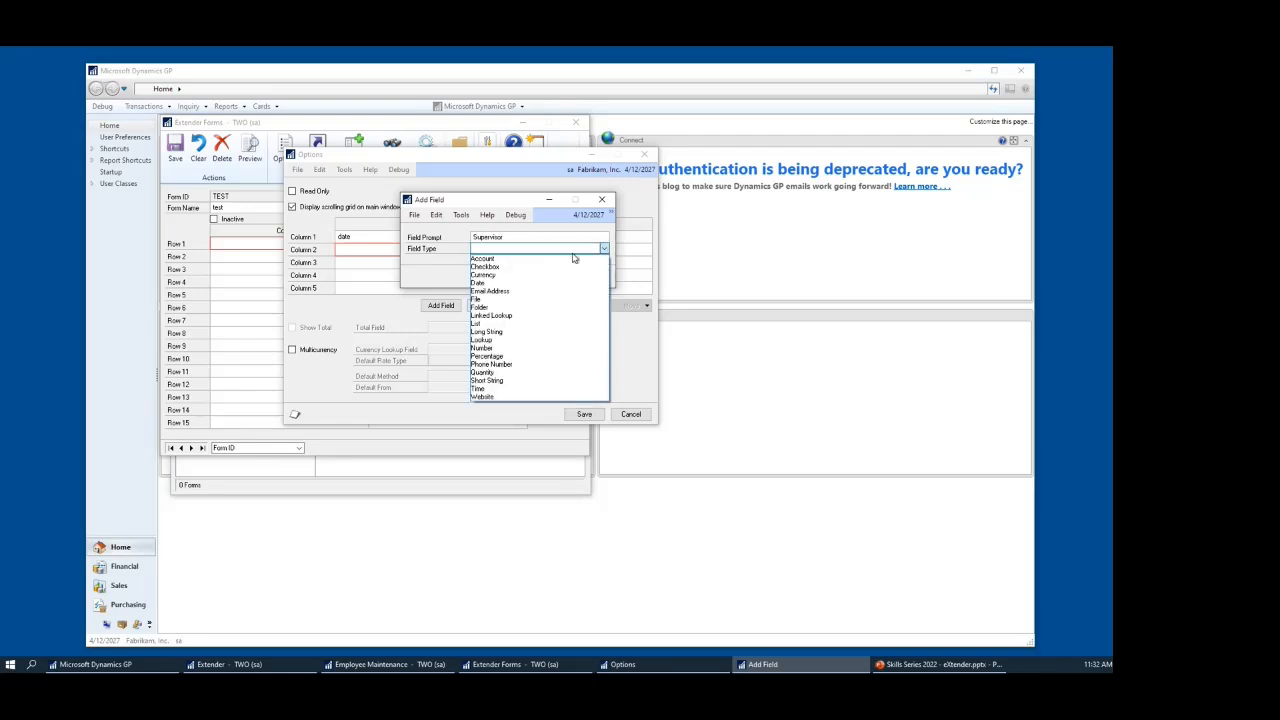
pyautogui.click(518, 340)
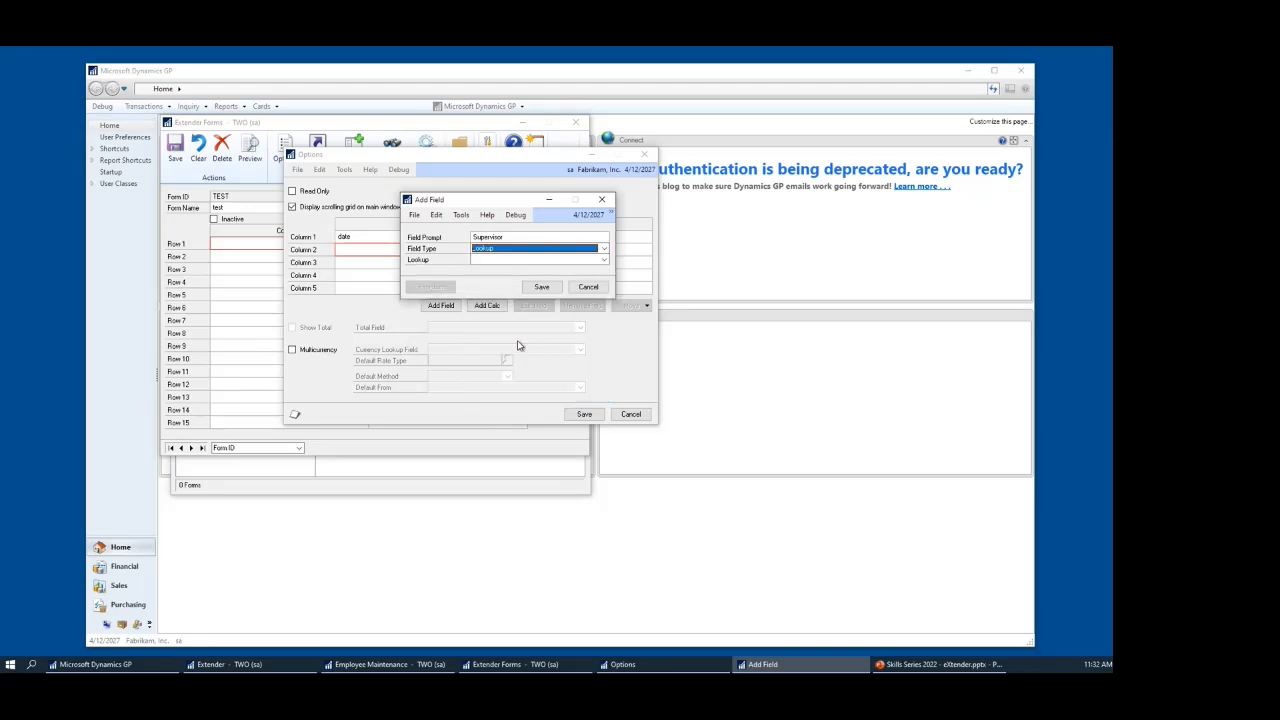
pyautogui.click(604, 260)
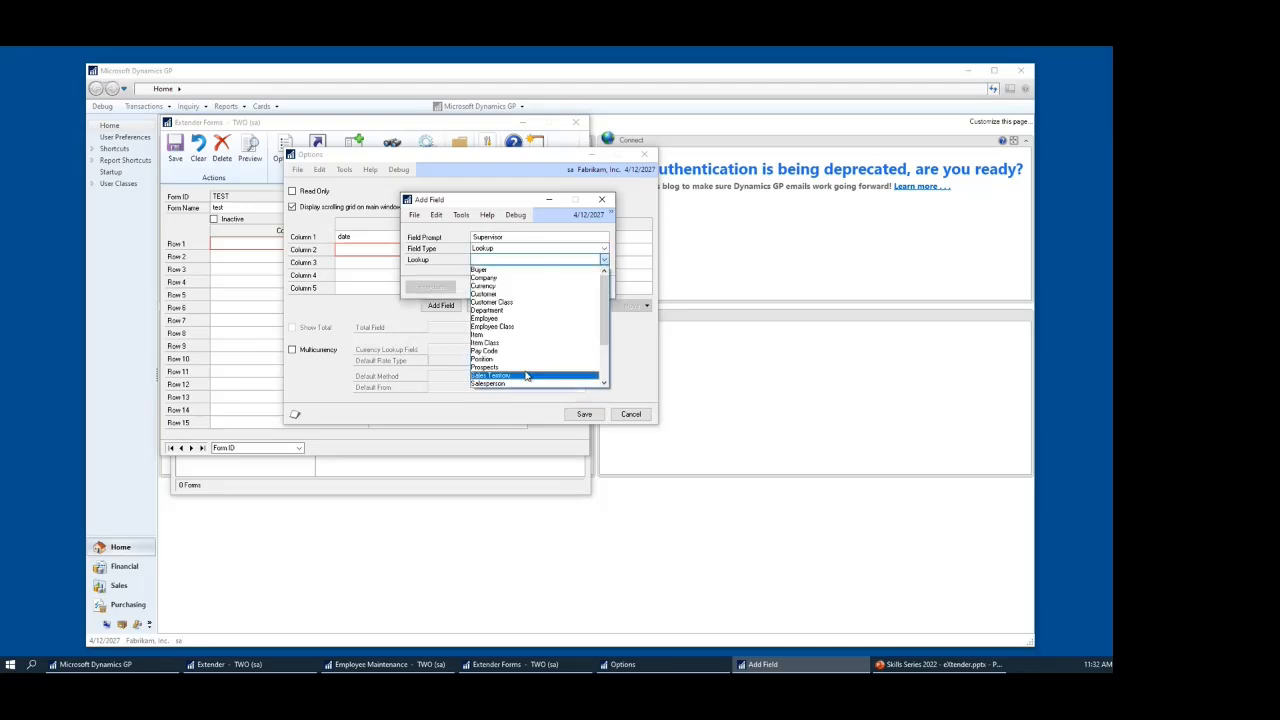
pyautogui.click(536, 318)
pyautogui.click(541, 287)
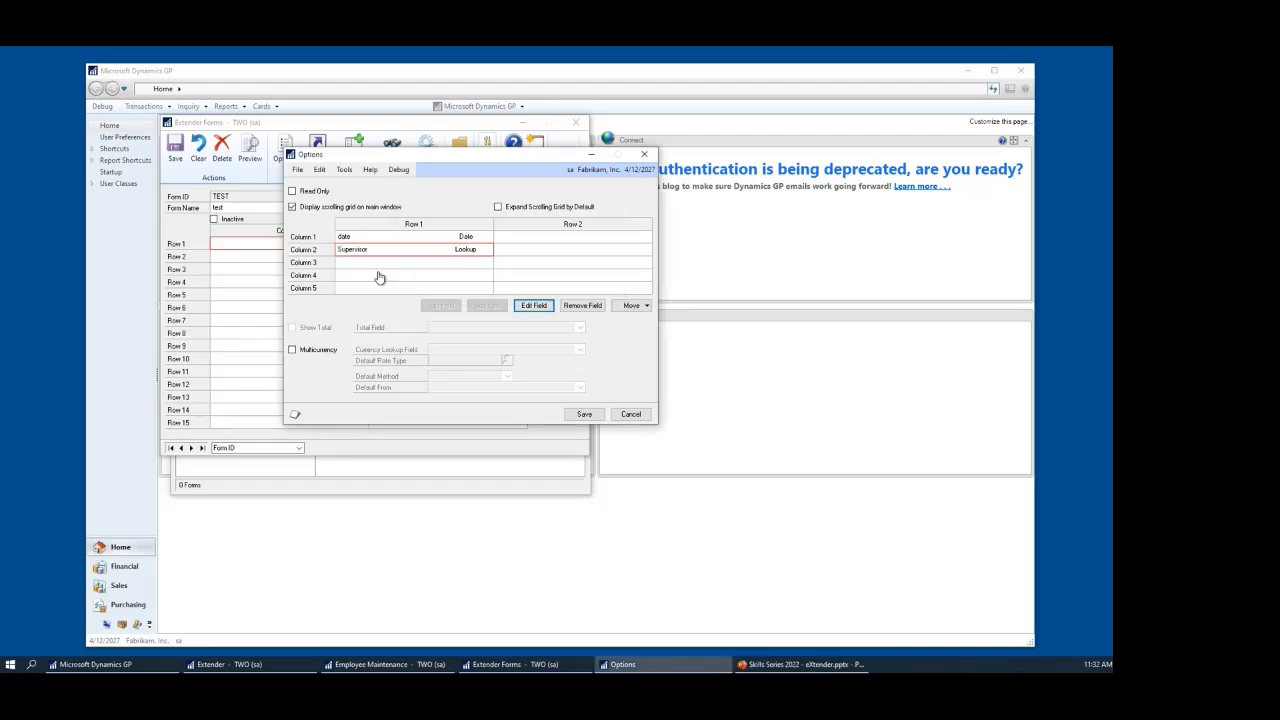
# Add a Long String field named Reason as the grid's third column and save the form's options.
pyautogui.doubleClick(376, 272)
pyautogui.write('Finaons')
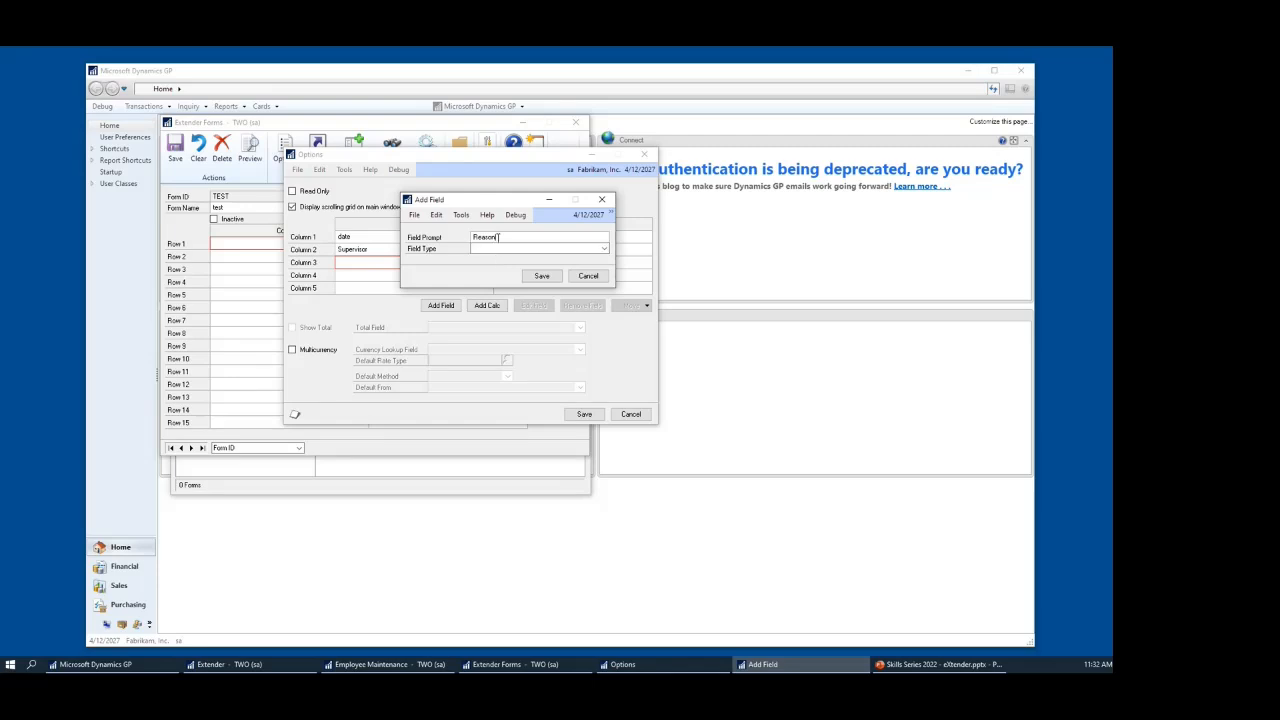
pyautogui.click(514, 250)
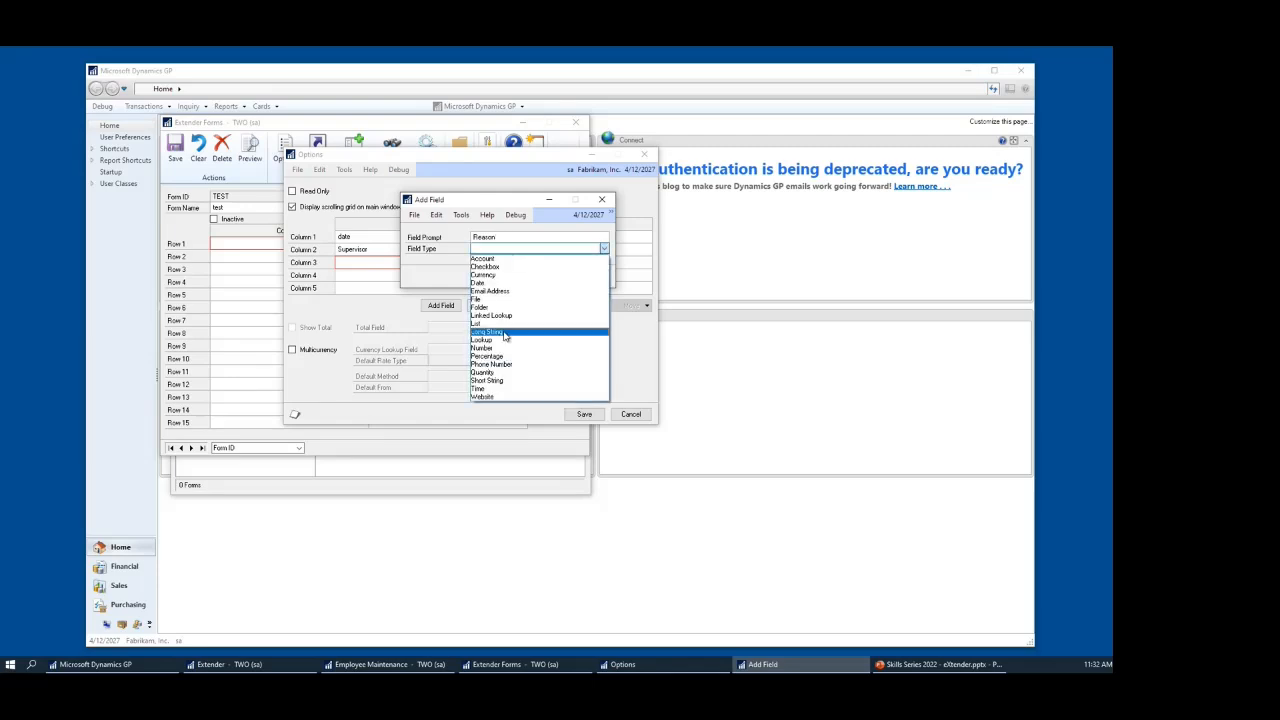
pyautogui.click(505, 333)
pyautogui.click(538, 276)
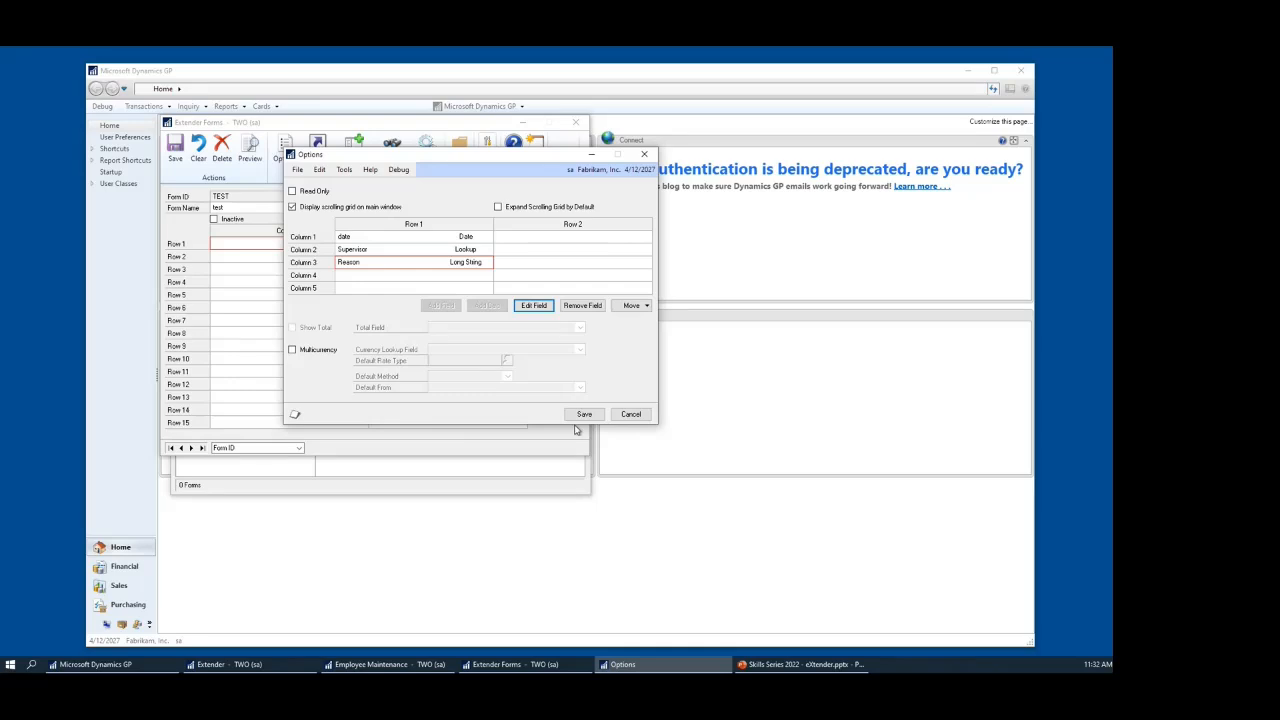
pyautogui.click(582, 415)
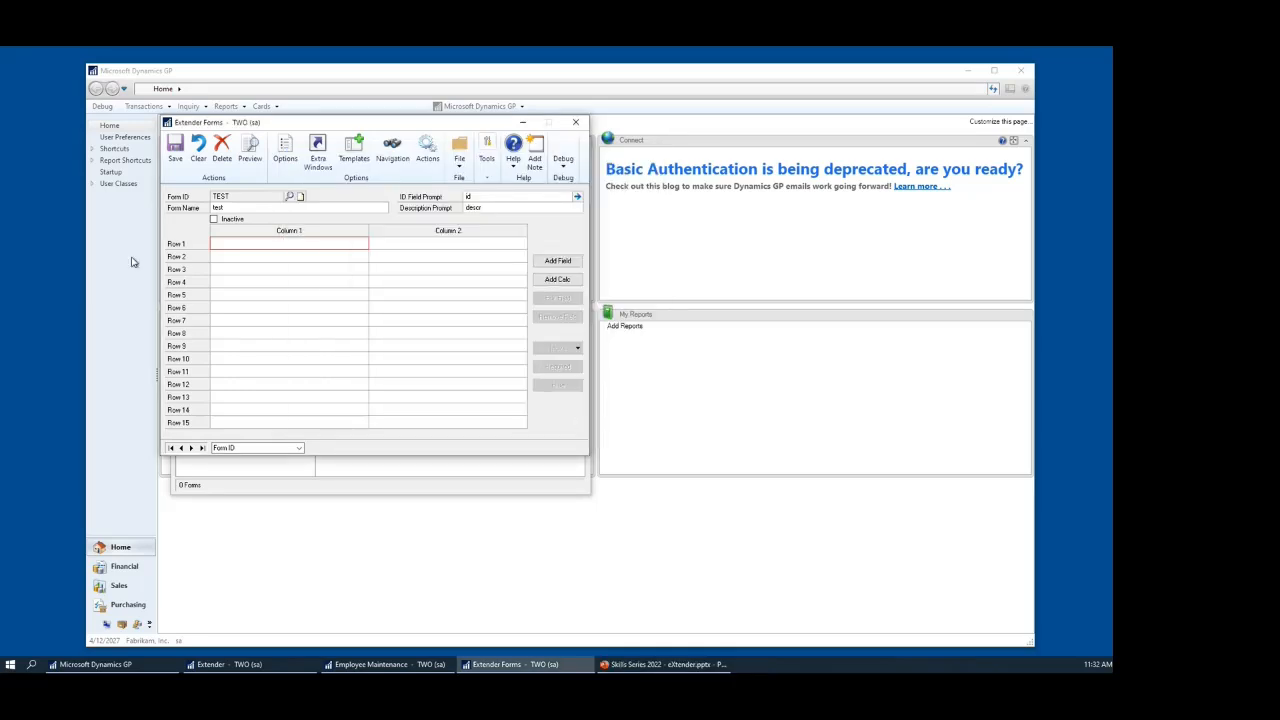
# Save the TEST form, accept the offer to create a matching view, and close the view and form definitions.
pyautogui.click(172, 152)
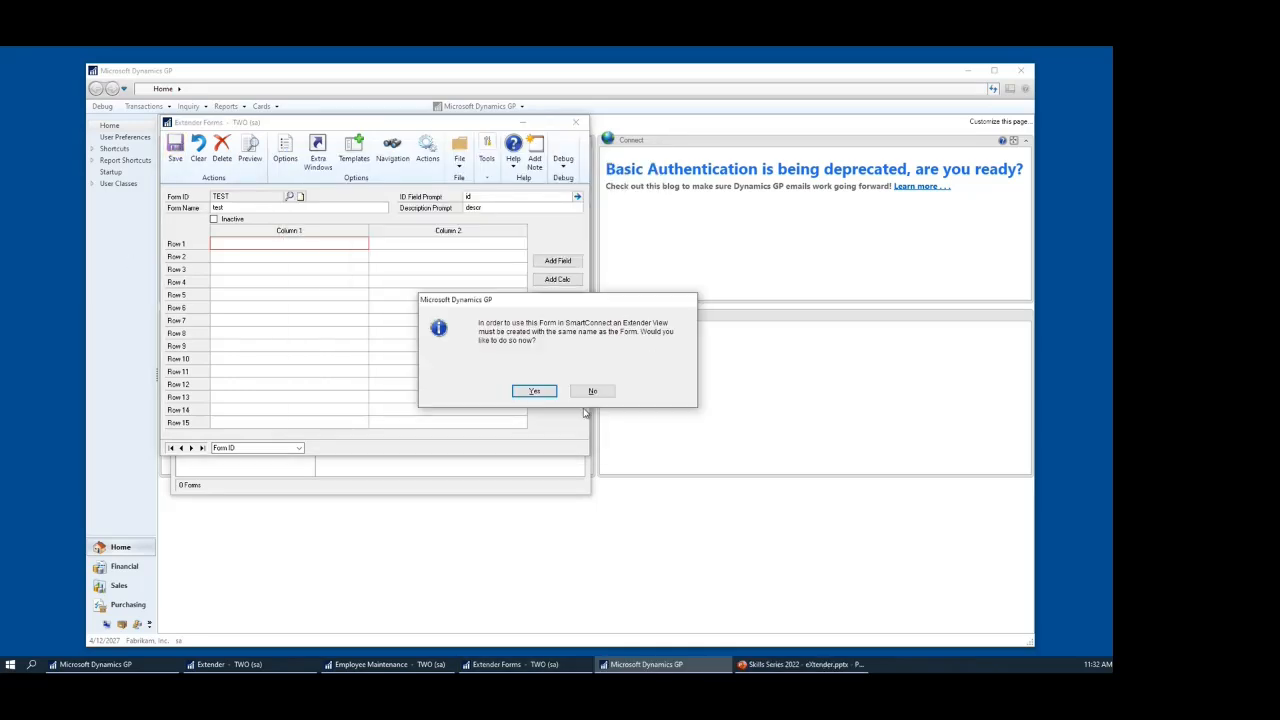
pyautogui.click(534, 391)
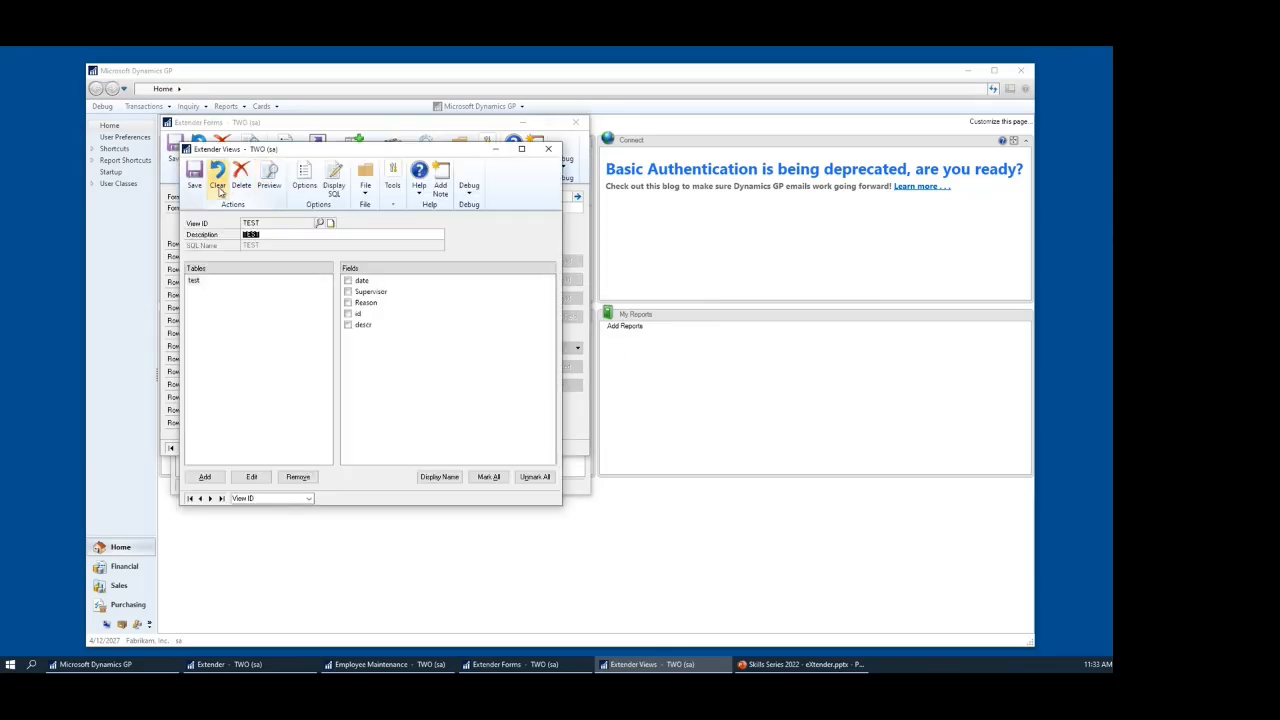
pyautogui.click(548, 148)
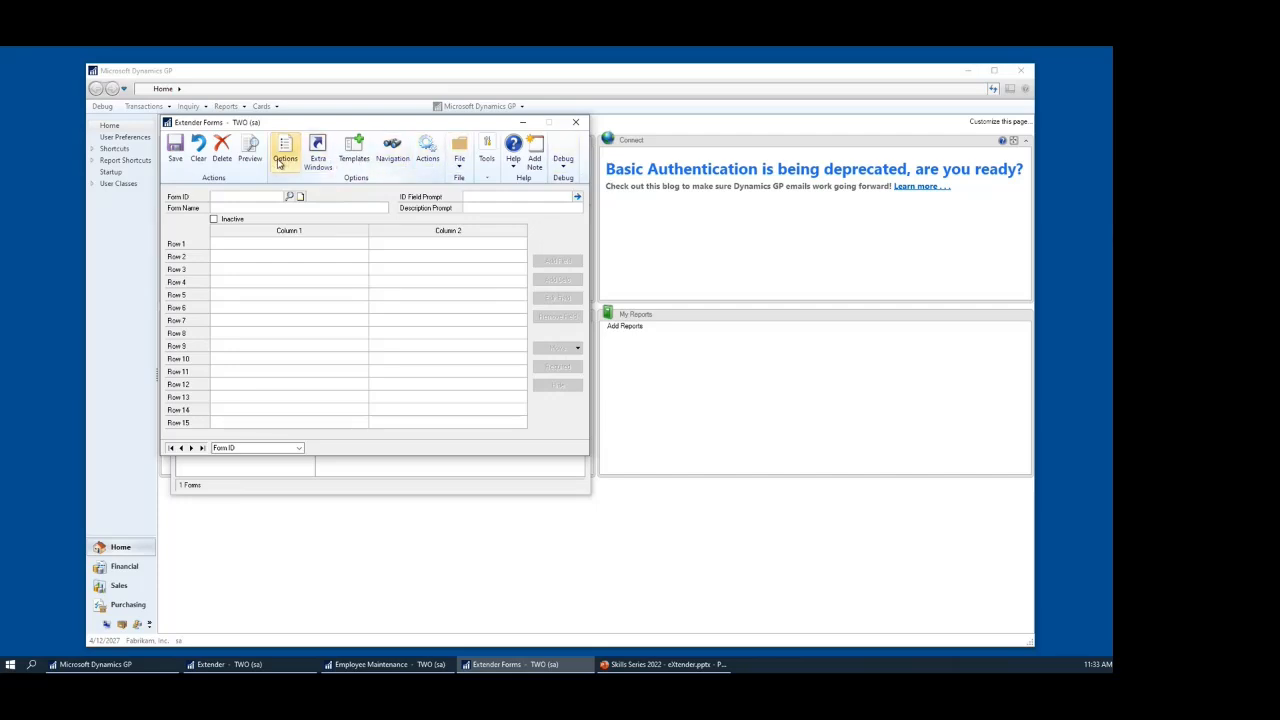
pyautogui.click(575, 122)
# Open the TEST form's data entry window from the forms list.
pyautogui.click(328, 244)
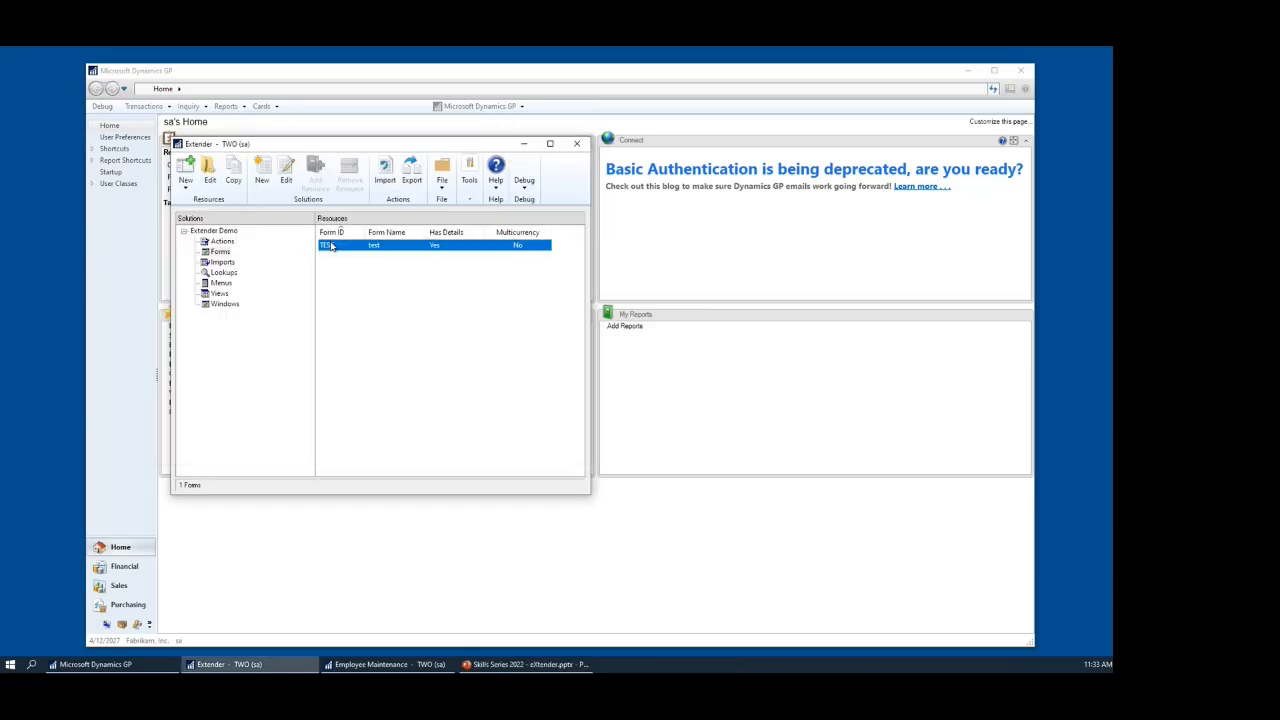
pyautogui.rightClick(322, 242)
pyautogui.click(347, 246)
pyautogui.click(350, 246)
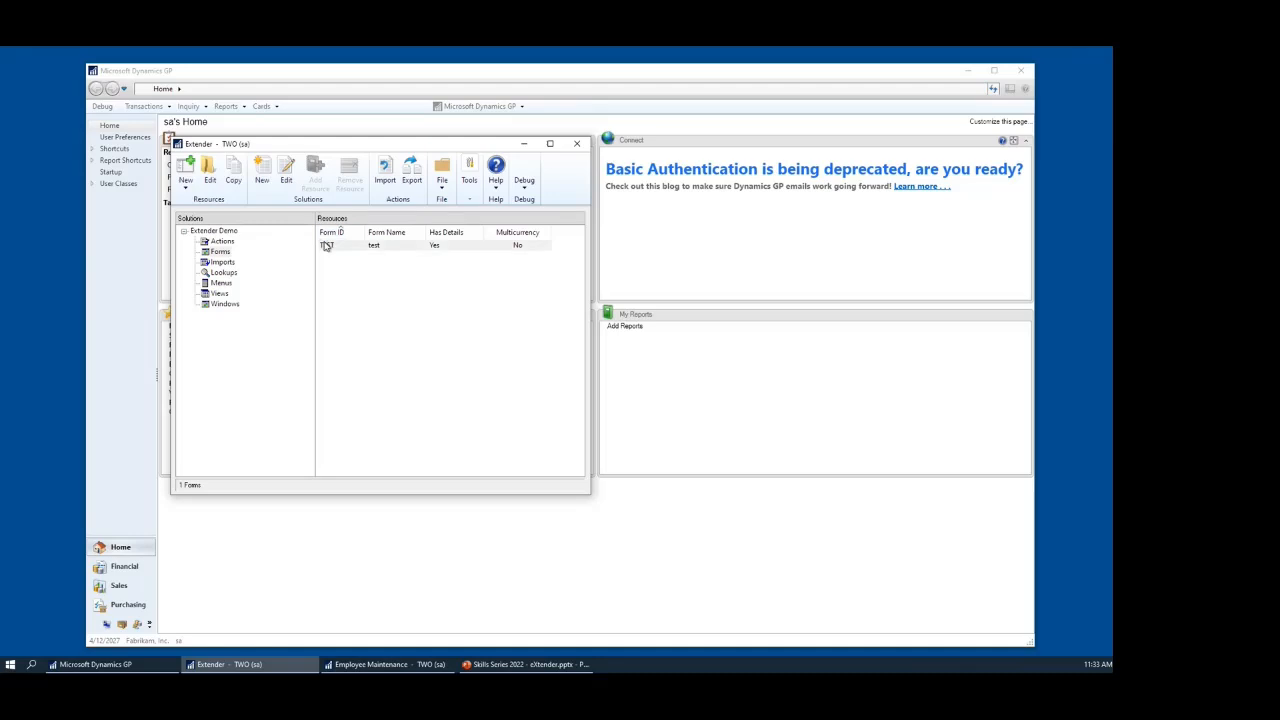
pyautogui.rightClick(323, 243)
pyautogui.click(357, 305)
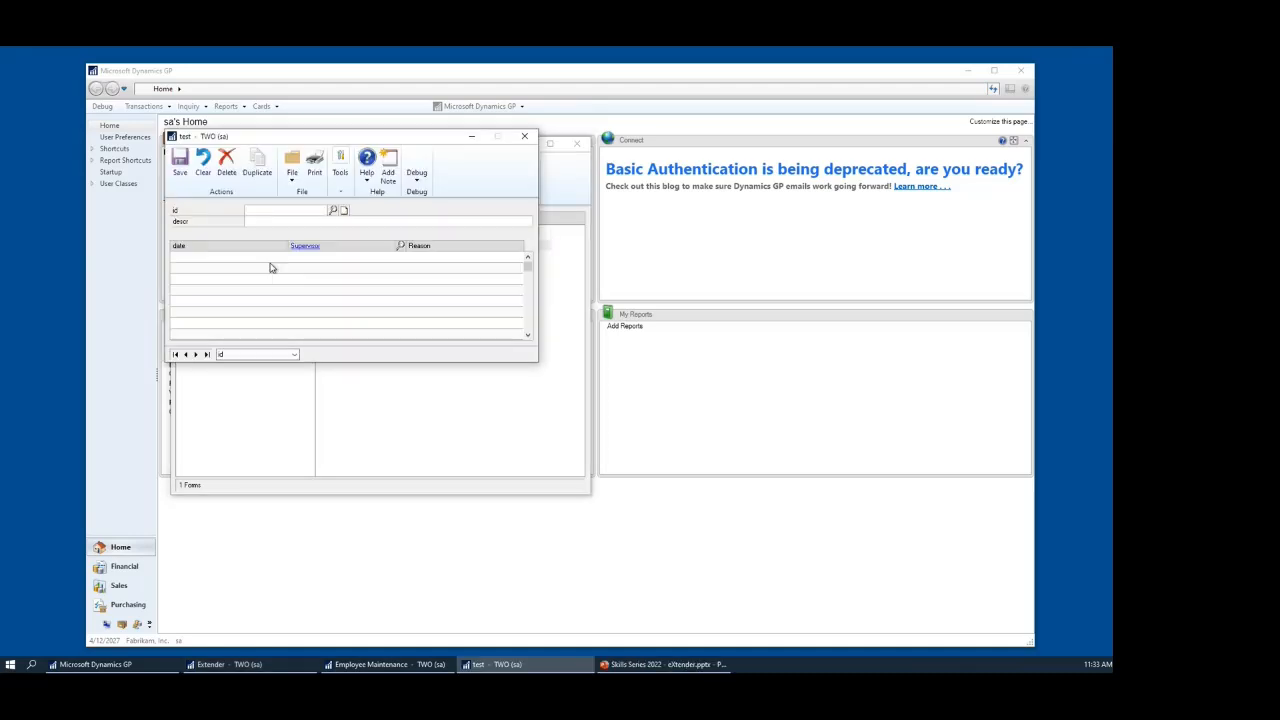
# Start a record in the test form with id TEST and description test.
pyautogui.write('TEST')
pyautogui.press('Tab')
pyautogui.write('test')
pyautogui.press('Tab')
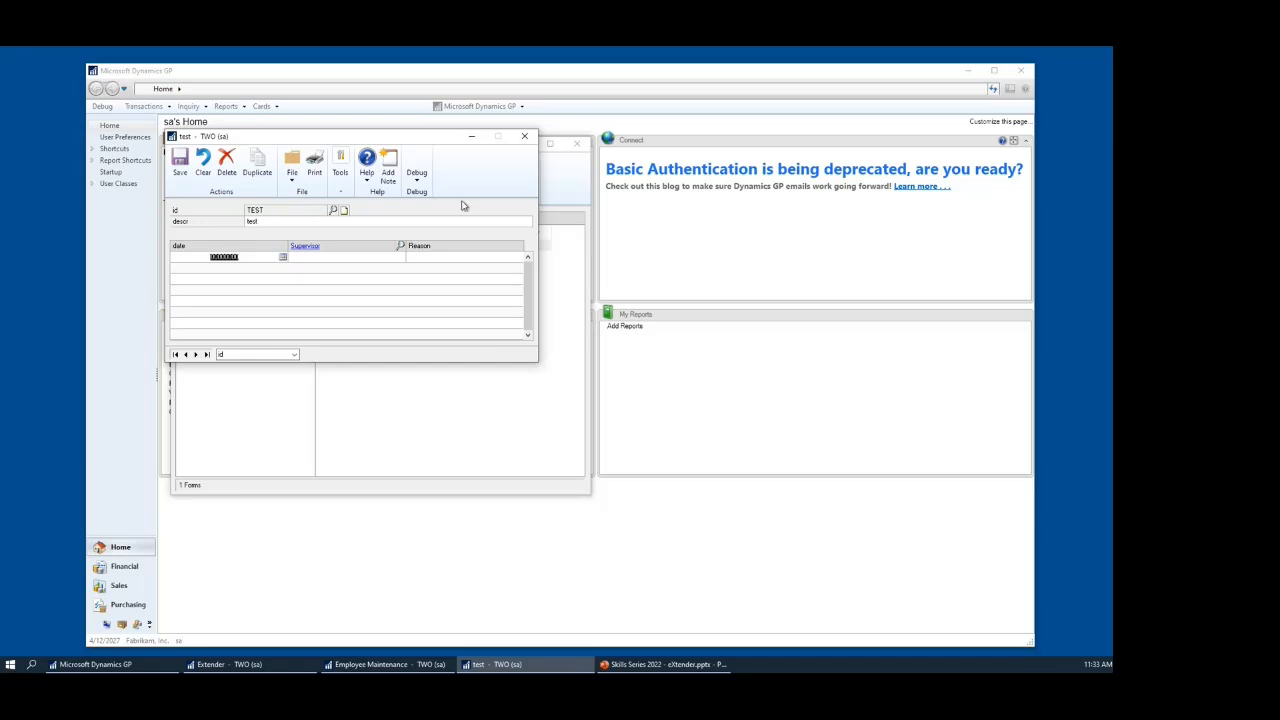
# Fill the first grid line with date 10/19/2022, an employee looked up as supervisor, and reason "they were bad".
pyautogui.click(283, 258)
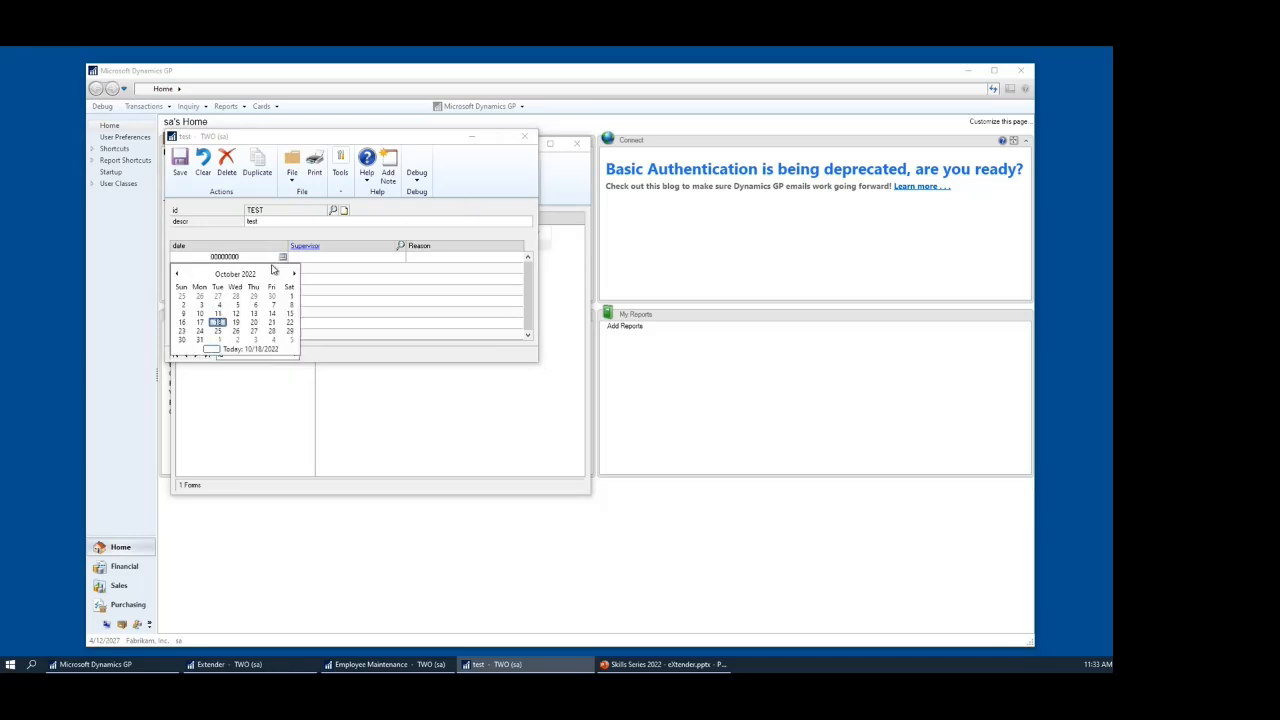
pyautogui.click(233, 325)
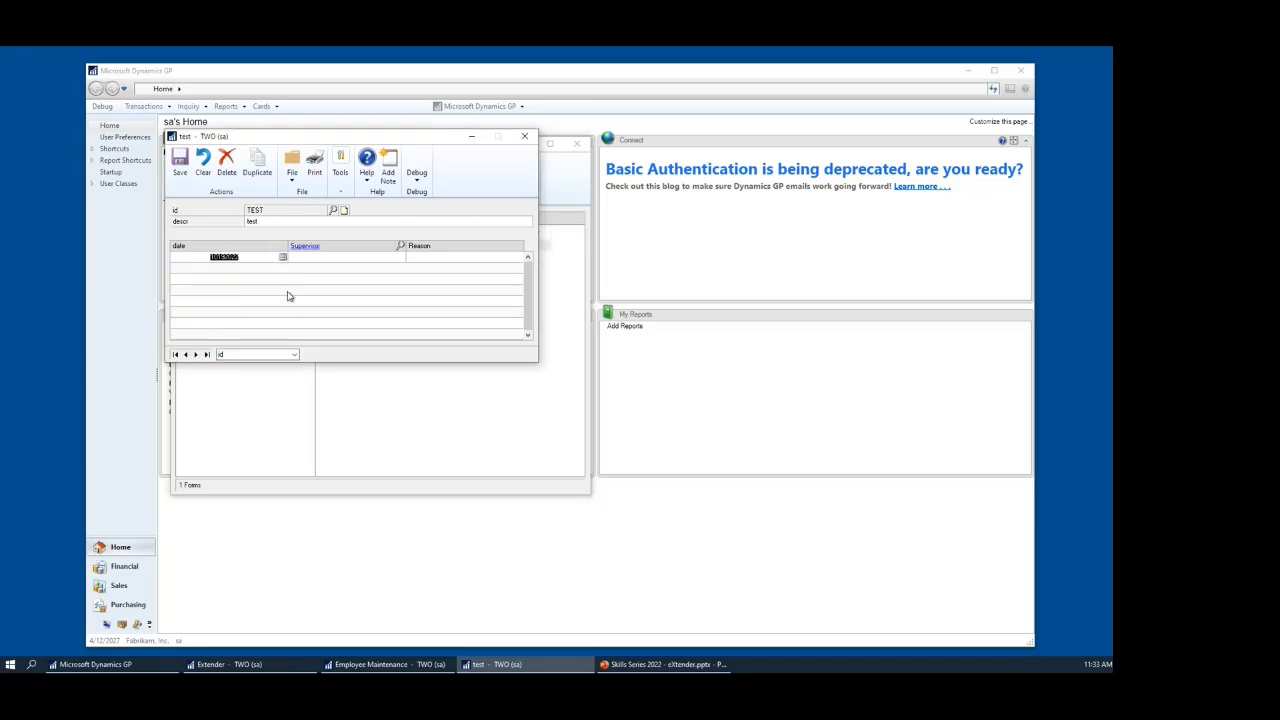
pyautogui.click(400, 245)
pyautogui.click(256, 330)
pyautogui.doubleClick(256, 330)
pyautogui.press('Tab')
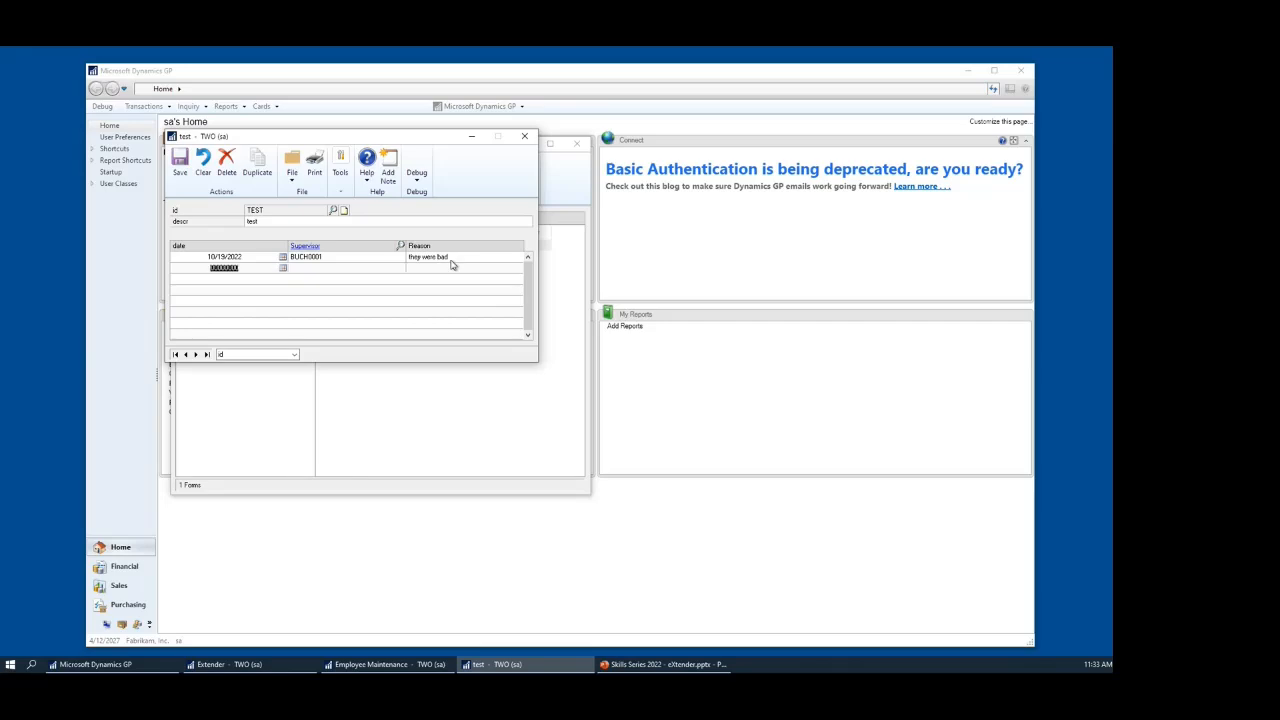
# Start a second grid line dated 10/12/2022, then close the test form and discard the record.
pyautogui.click(283, 268)
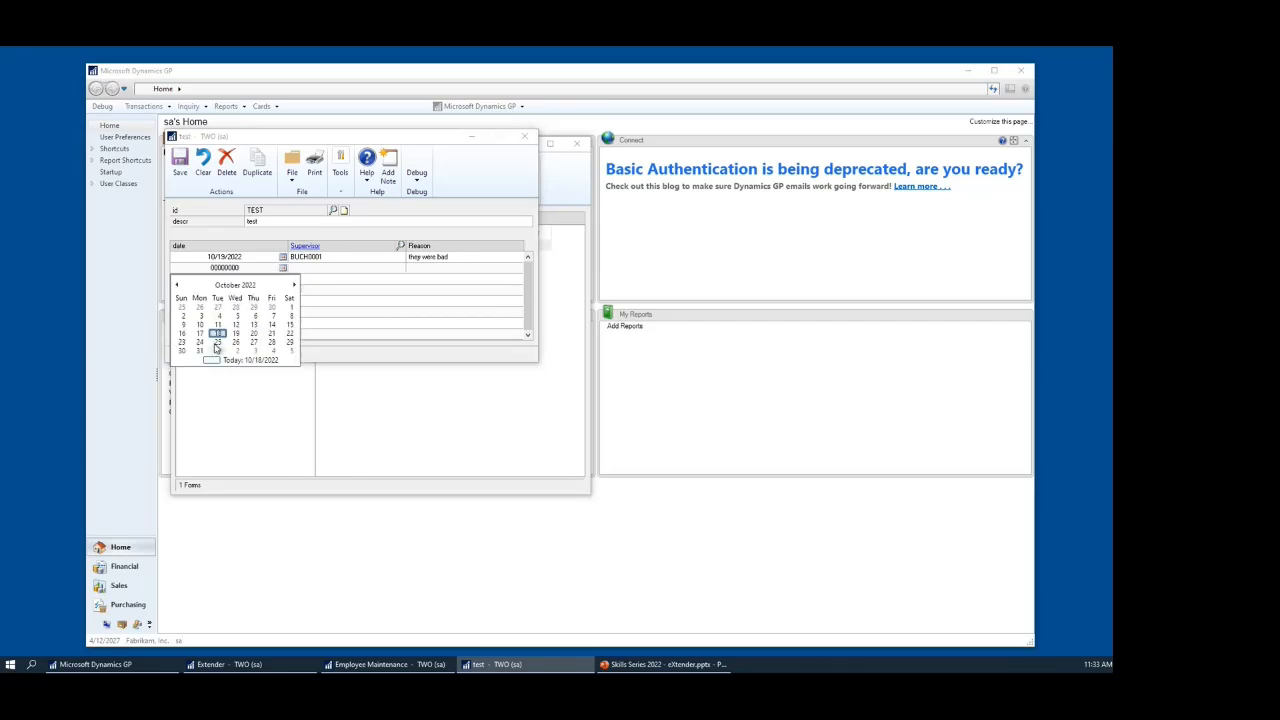
pyautogui.click(238, 330)
pyautogui.click(326, 268)
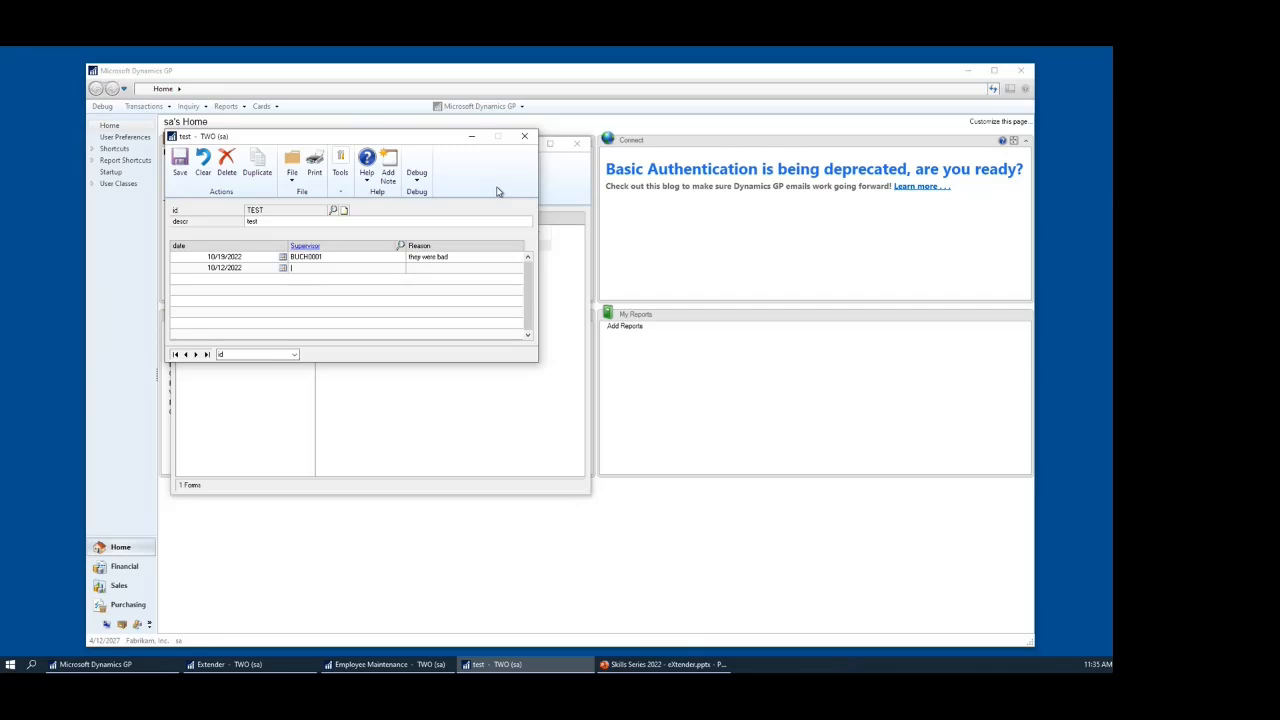
pyautogui.click(524, 136)
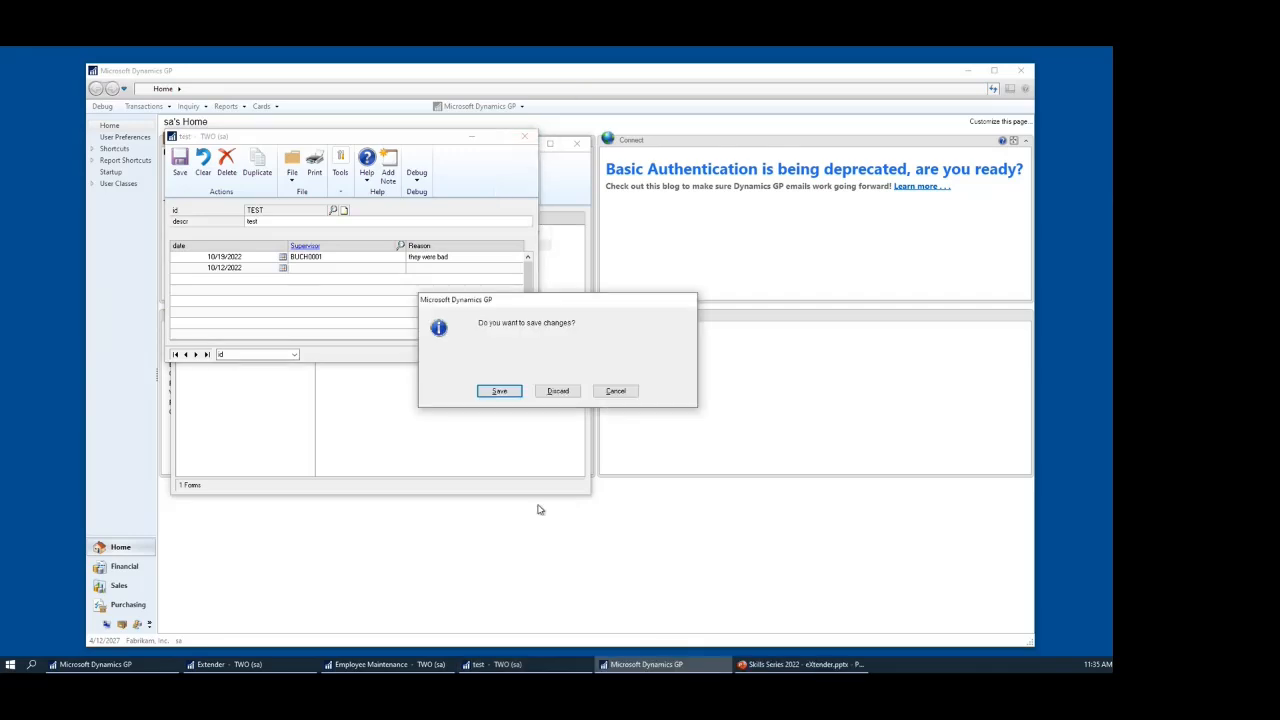
pyautogui.click(557, 390)
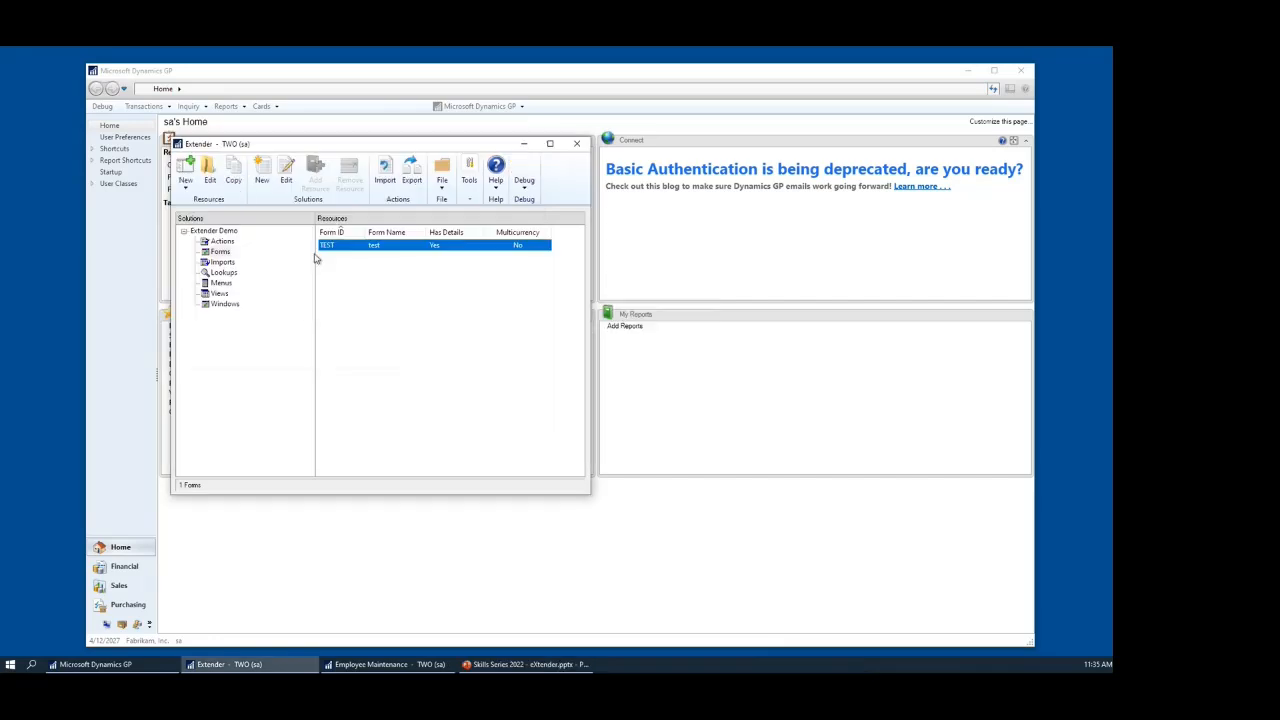
# Open the EMPL_DATA window definition and review which products its window can be attached to.
pyautogui.click(224, 304)
pyautogui.doubleClick(340, 245)
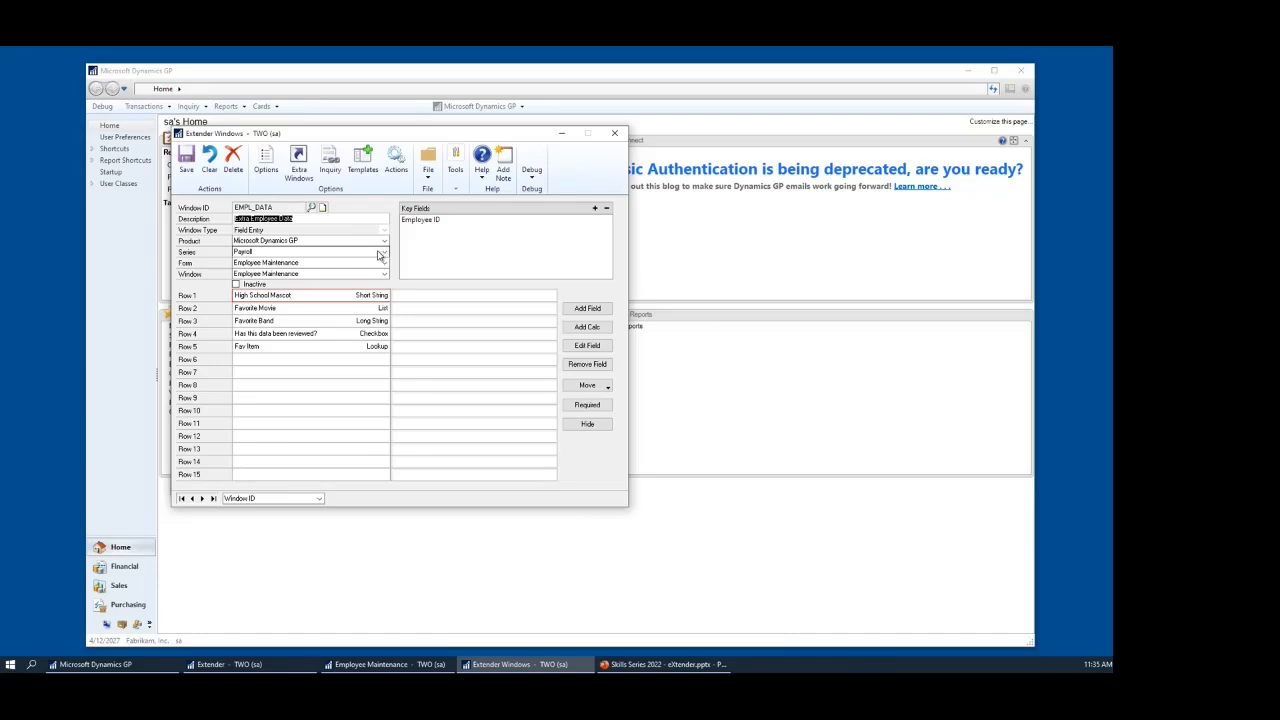
pyautogui.click(383, 241)
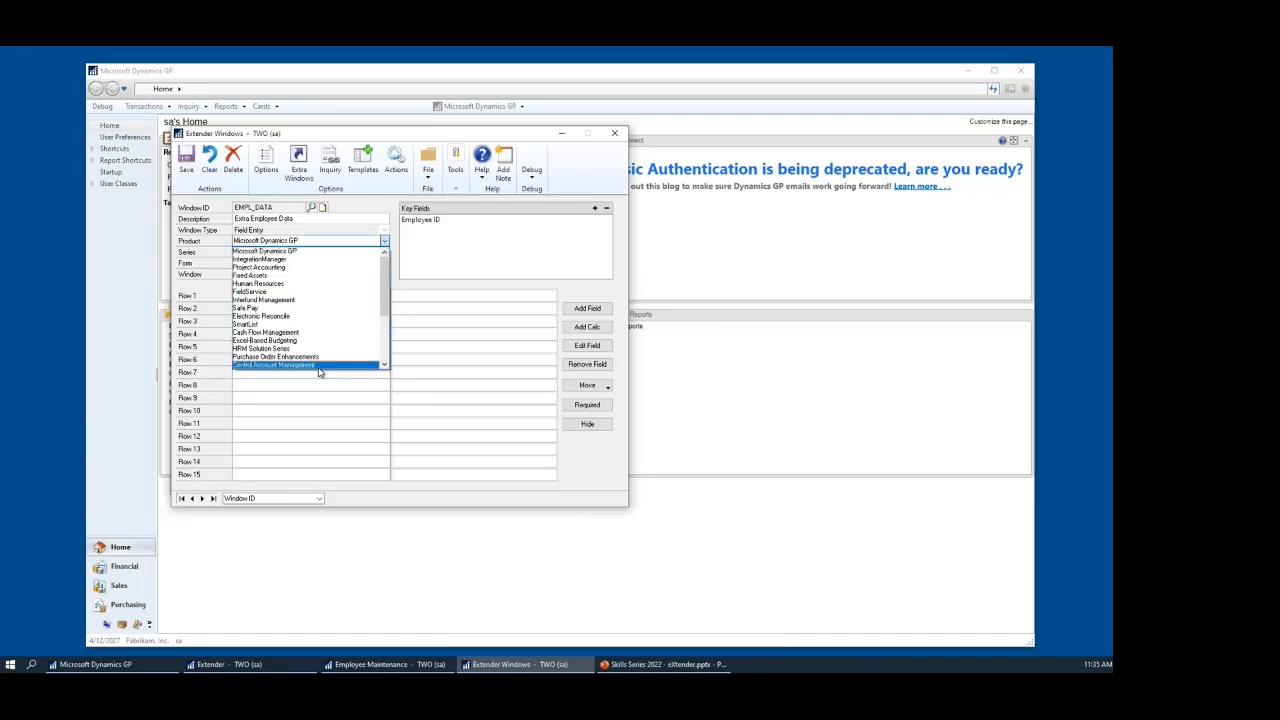
pyautogui.scroll(-4, 325, 288)
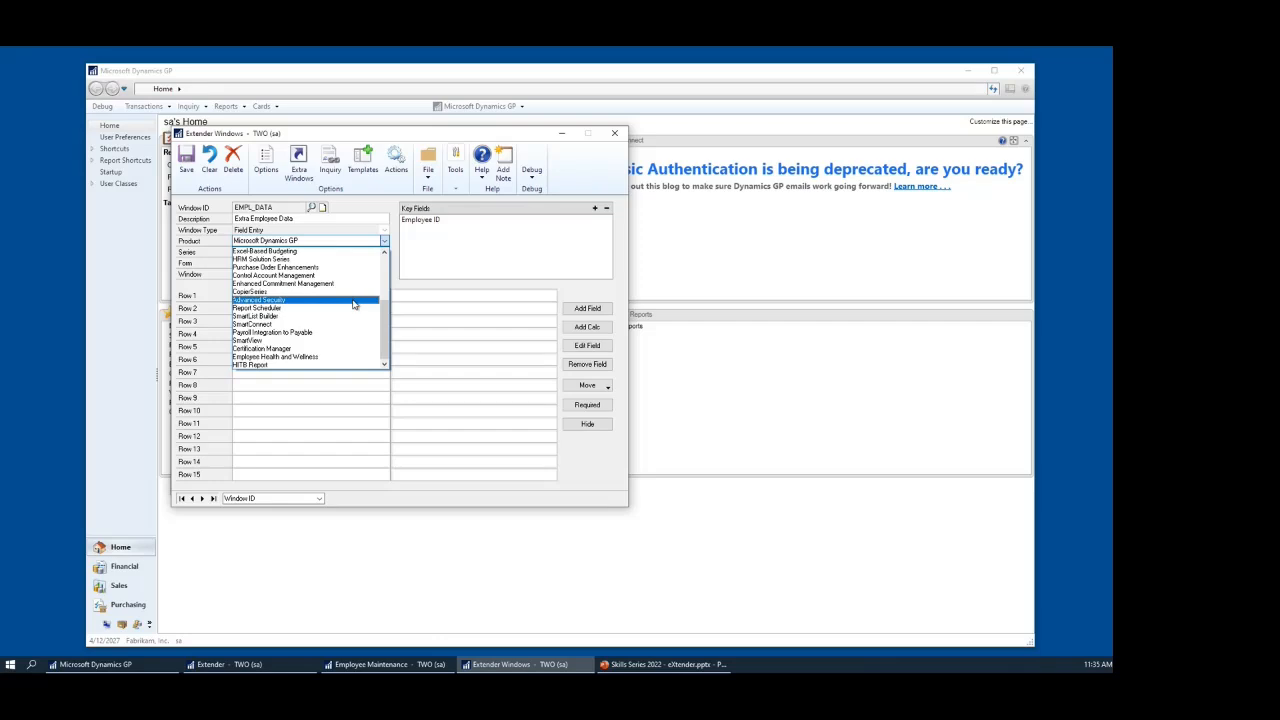
pyautogui.scroll(4, 353, 304)
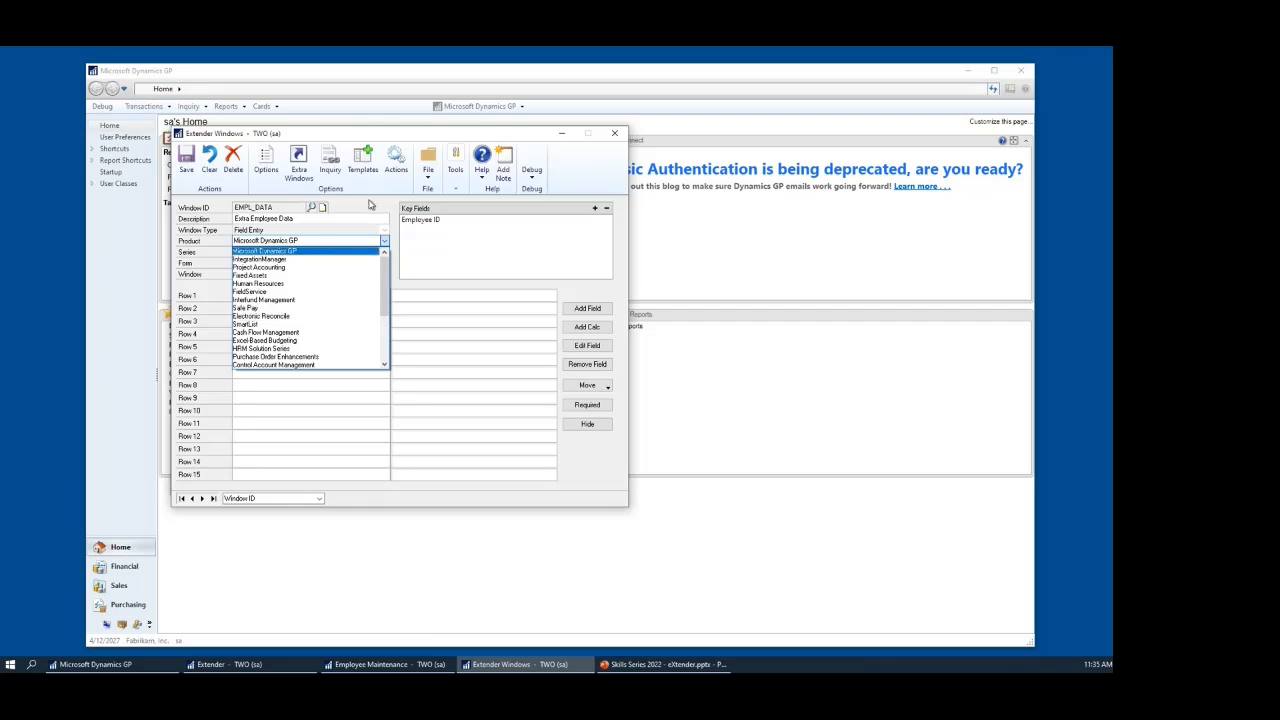
pyautogui.moveTo(385, 294); pyautogui.dragTo(387, 211)
pyautogui.click(368, 210)
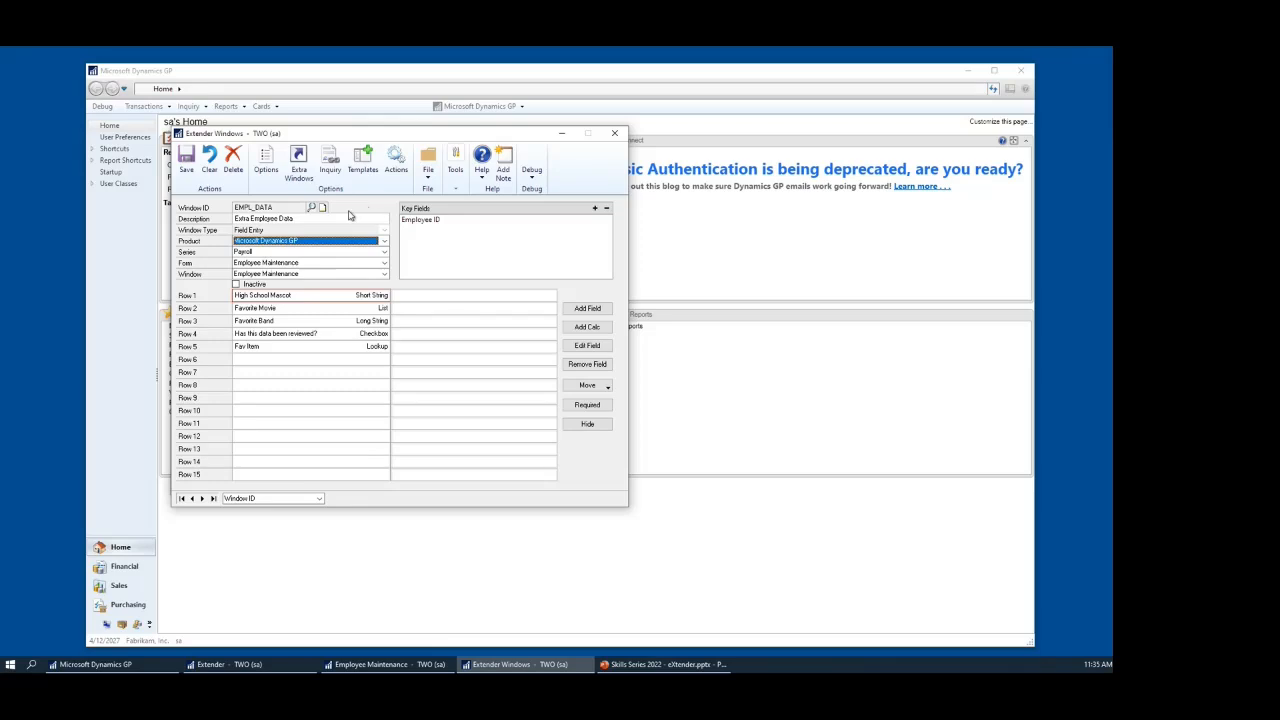